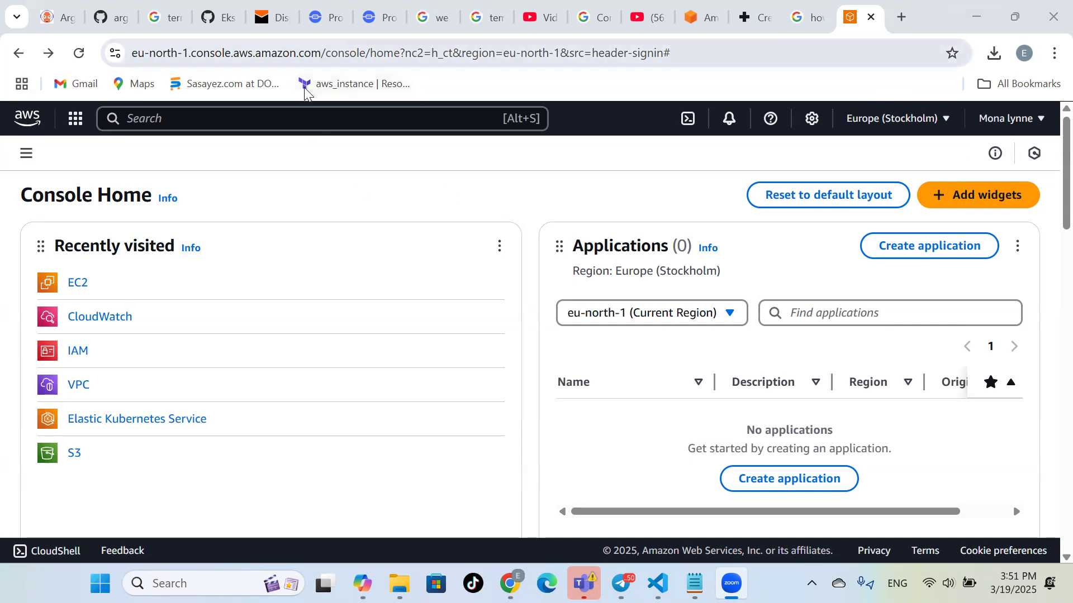
{"action": "left_click_drag", "start_coordinate": [321, 54], "coordinate": [75, 79]}
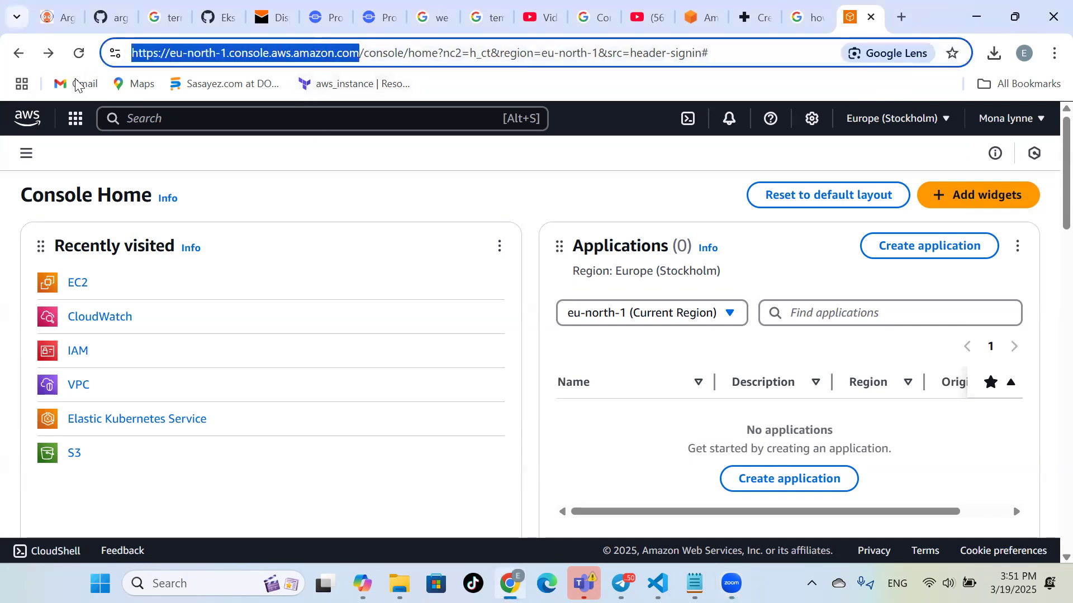
{"action": "left_click", "coordinate": [903, 17]}
{"action": "type", "text": "https://eu-north-1.console.aws.amazon.com/"}
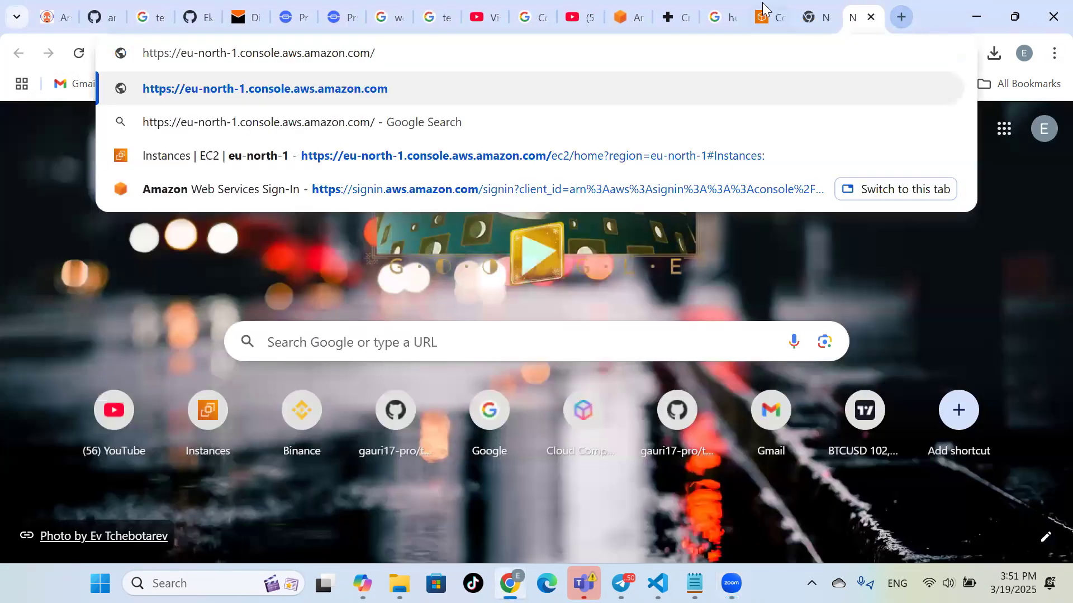
{"action": "key", "text": "Return"}
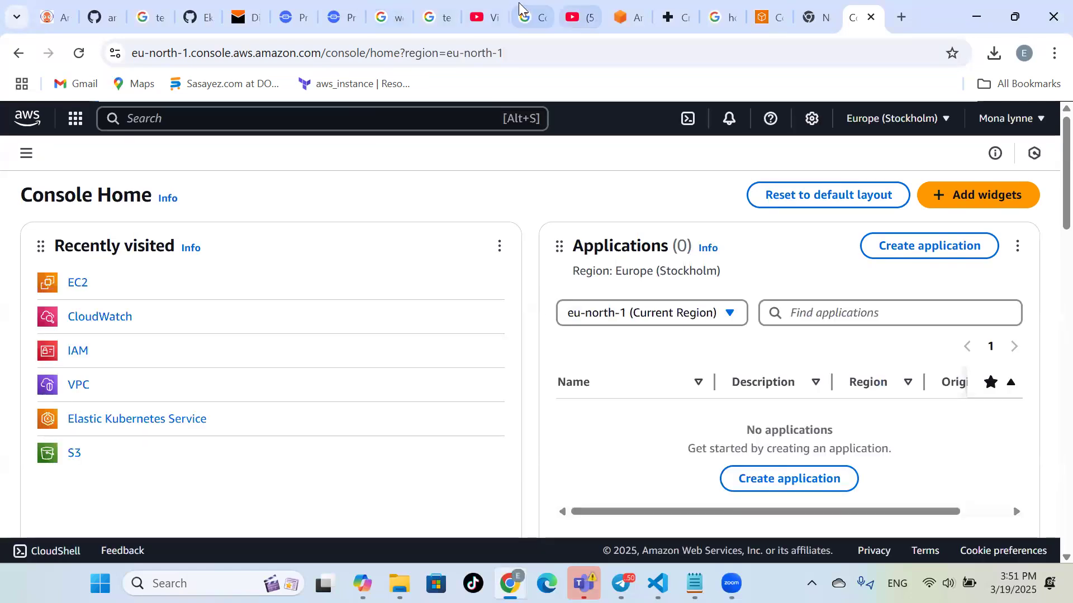
Go back from the security check in the AWS sign-in tab, sign in again, and return to the newest console tab
{"action": "left_click", "coordinate": [629, 17]}
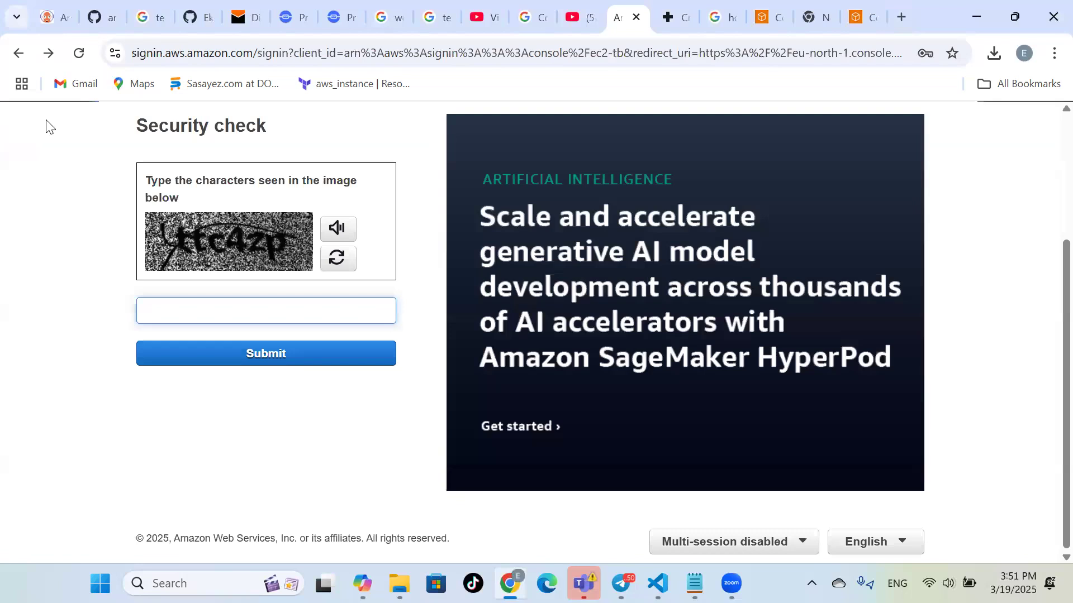
{"action": "left_click", "coordinate": [19, 54]}
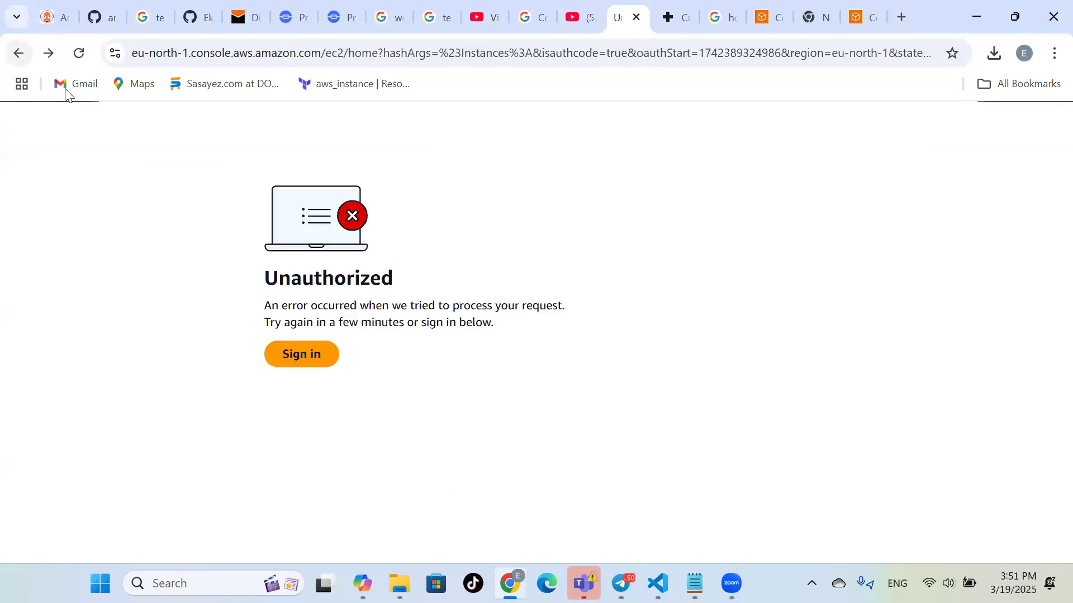
{"action": "left_click", "coordinate": [289, 355]}
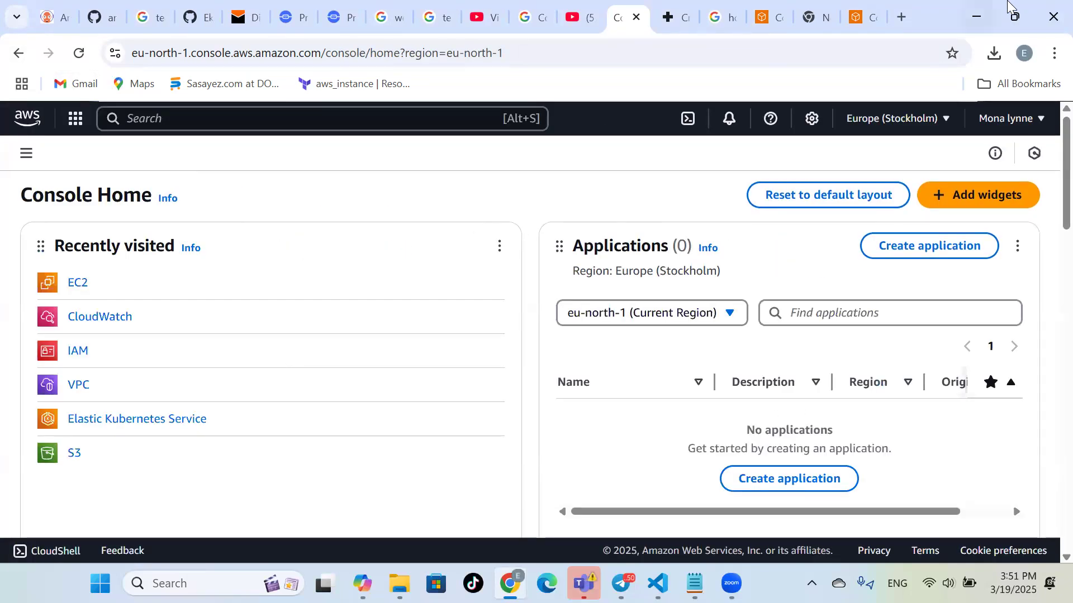
{"action": "left_click", "coordinate": [855, 18]}
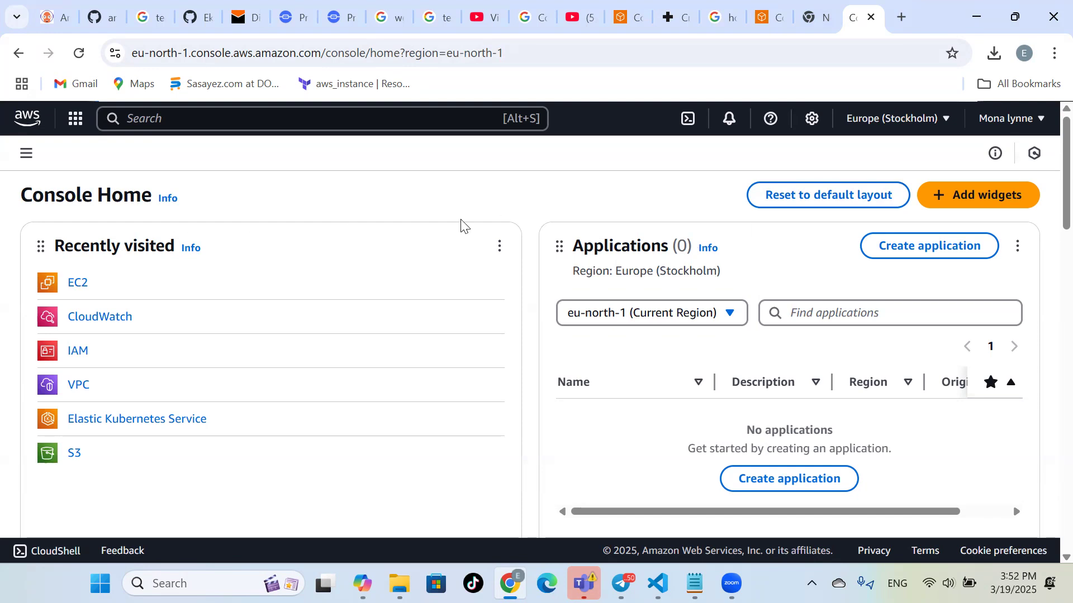
Search the AWS services for S3 and open the S3 service
{"action": "left_click", "coordinate": [231, 113]}
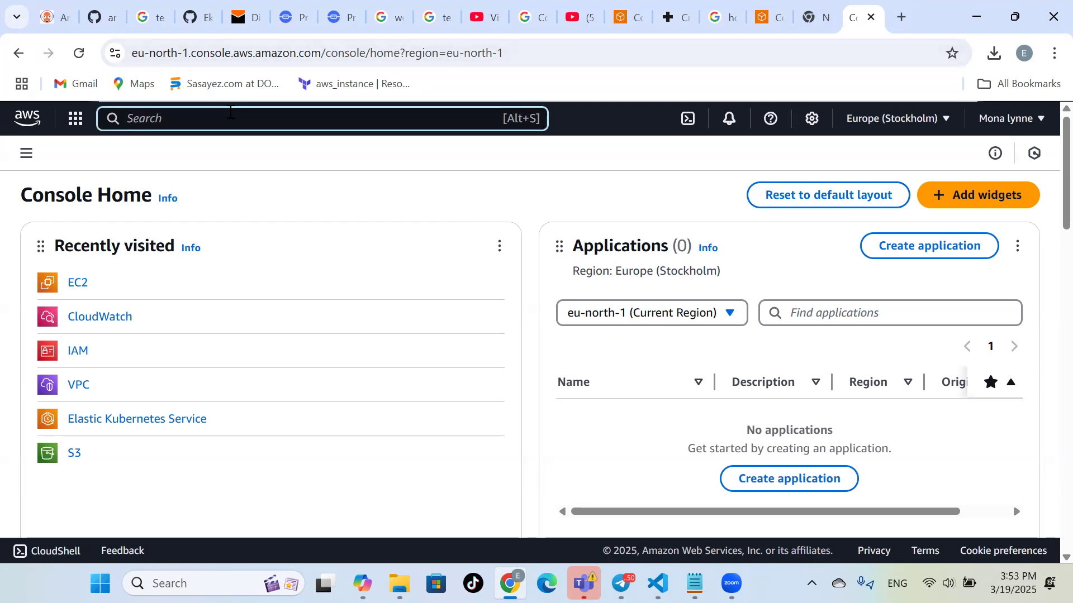
{"action": "type", "text": "S3"}
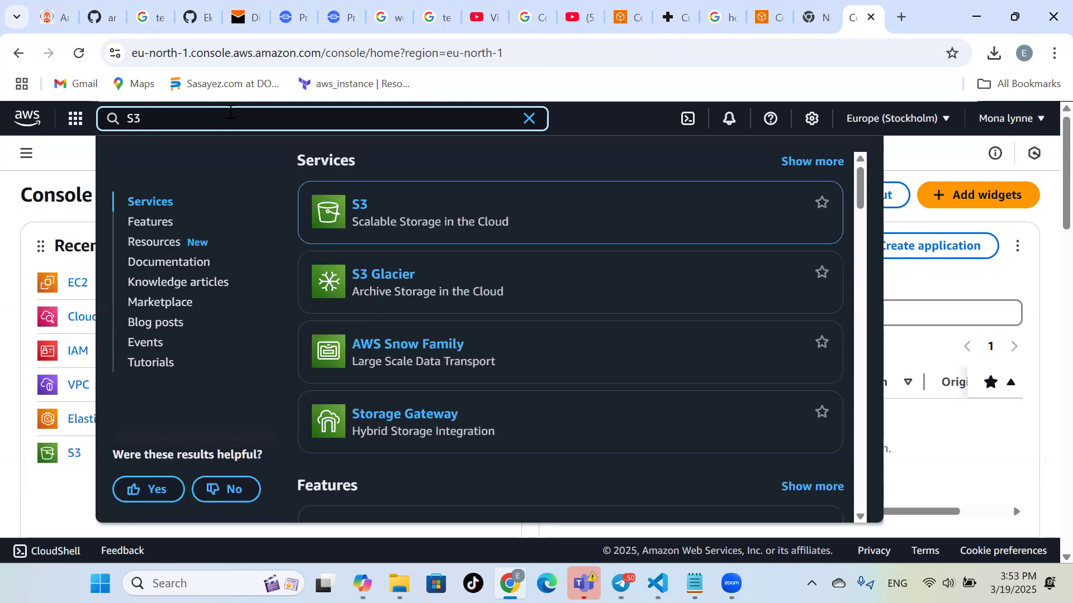
{"action": "mouse_move", "coordinate": [359, 204]}
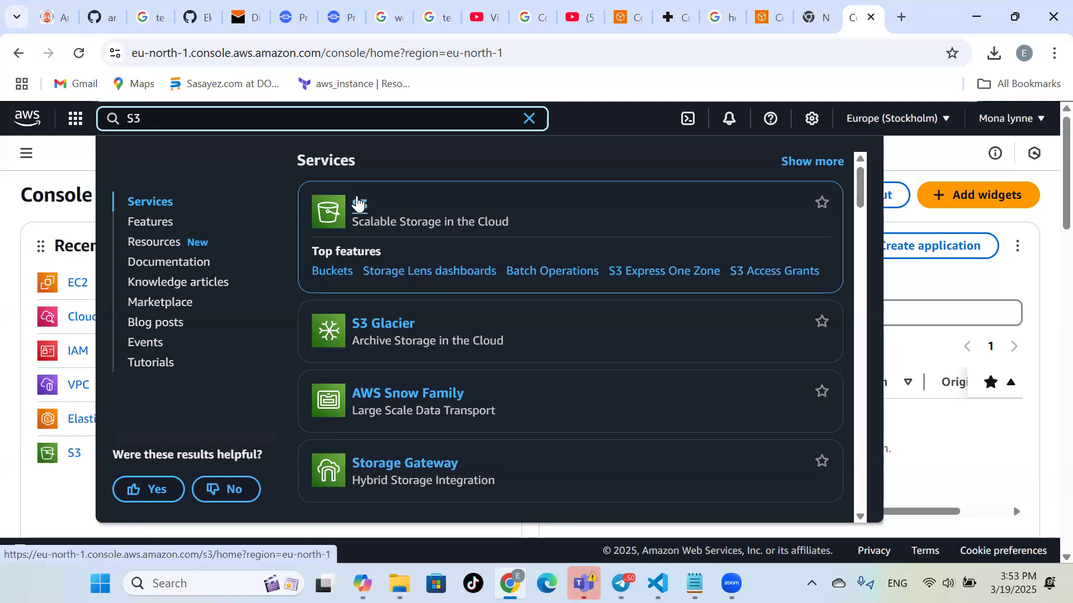
{"action": "left_click", "coordinate": [357, 203]}
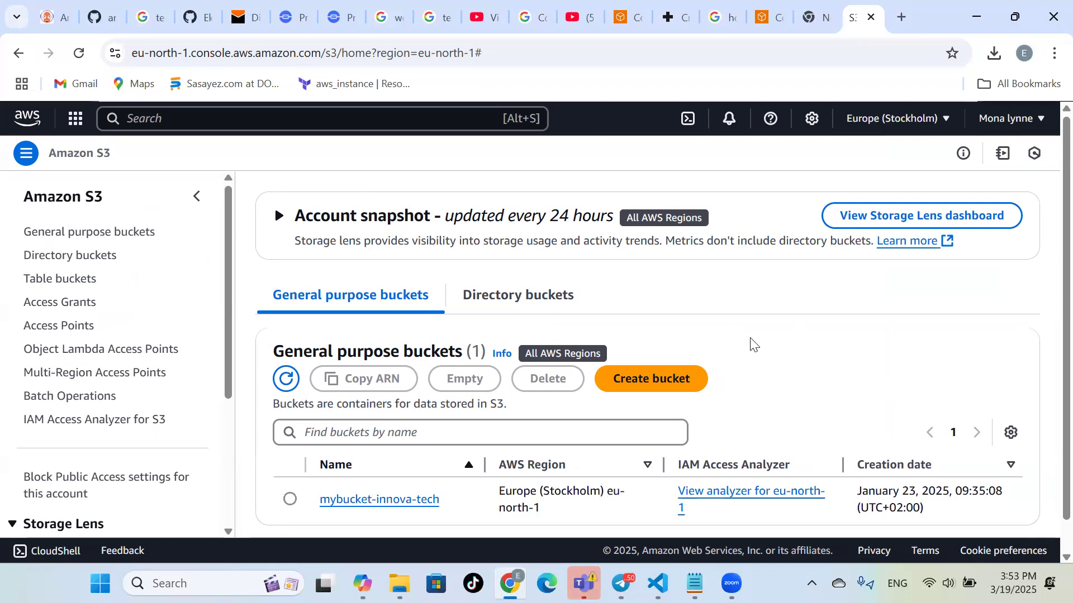
Start creating a general purpose bucket and enter MyFirstbucket9745 as its name
{"action": "scroll", "coordinate": [754, 345], "scroll_direction": "down", "scroll_amount": 1}
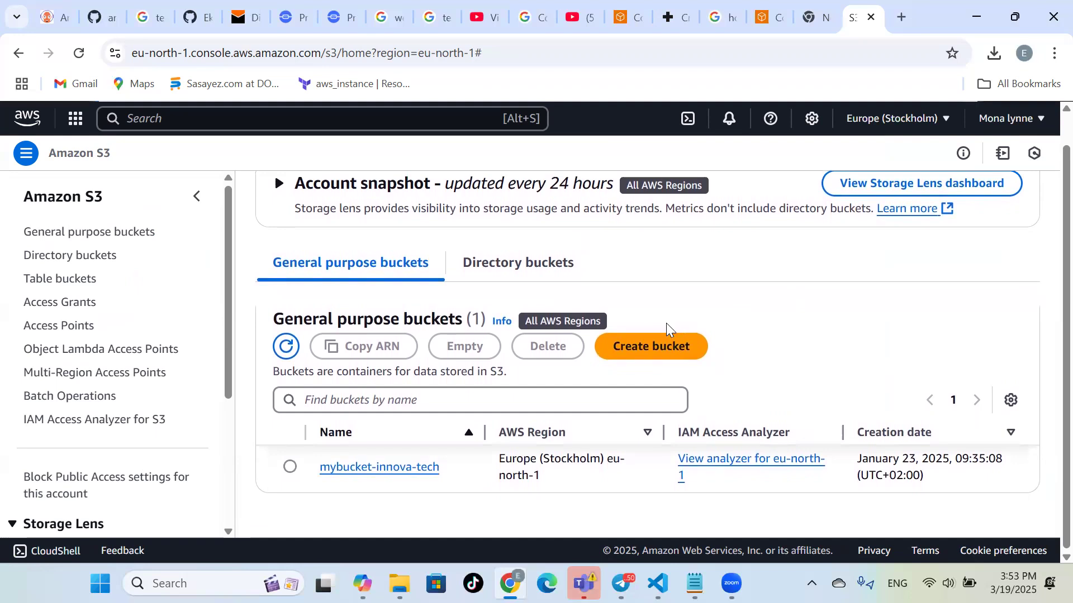
{"action": "left_click", "coordinate": [645, 351]}
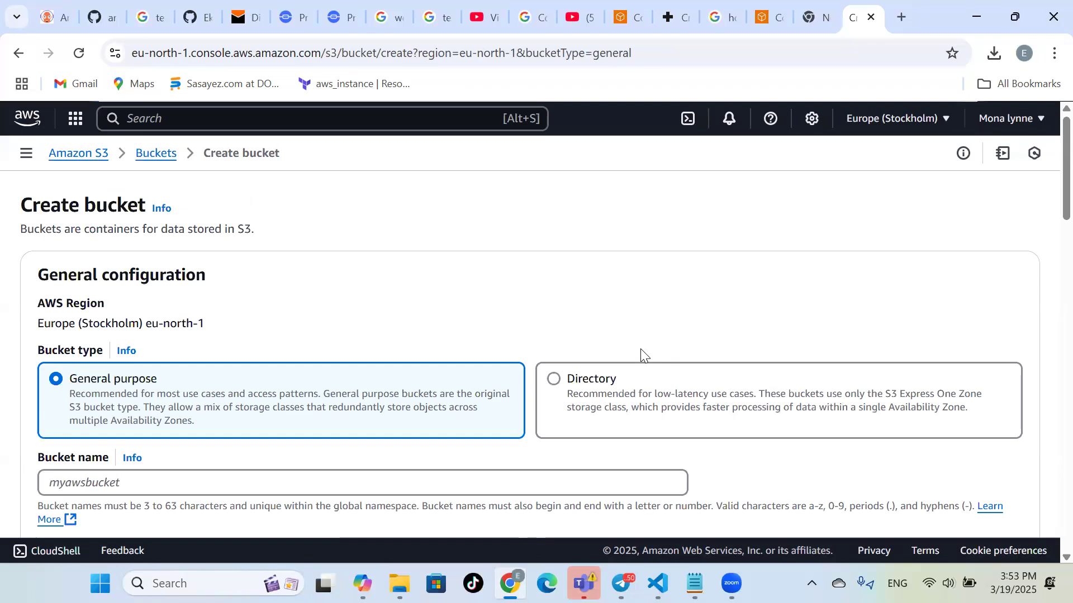
{"action": "scroll", "coordinate": [552, 305], "scroll_direction": "down", "scroll_amount": 1}
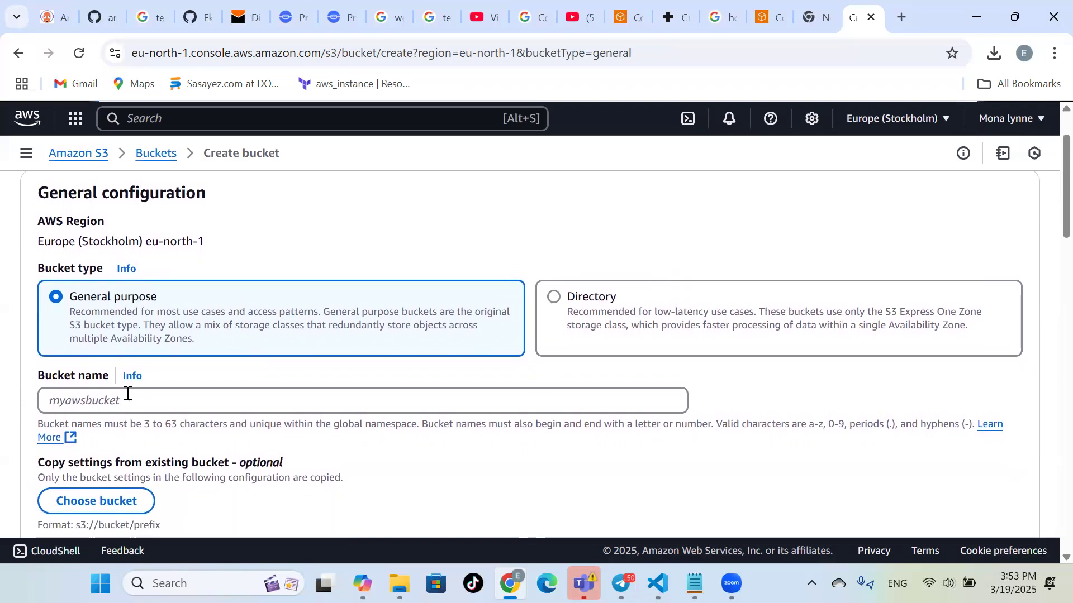
{"action": "left_click", "coordinate": [127, 394]}
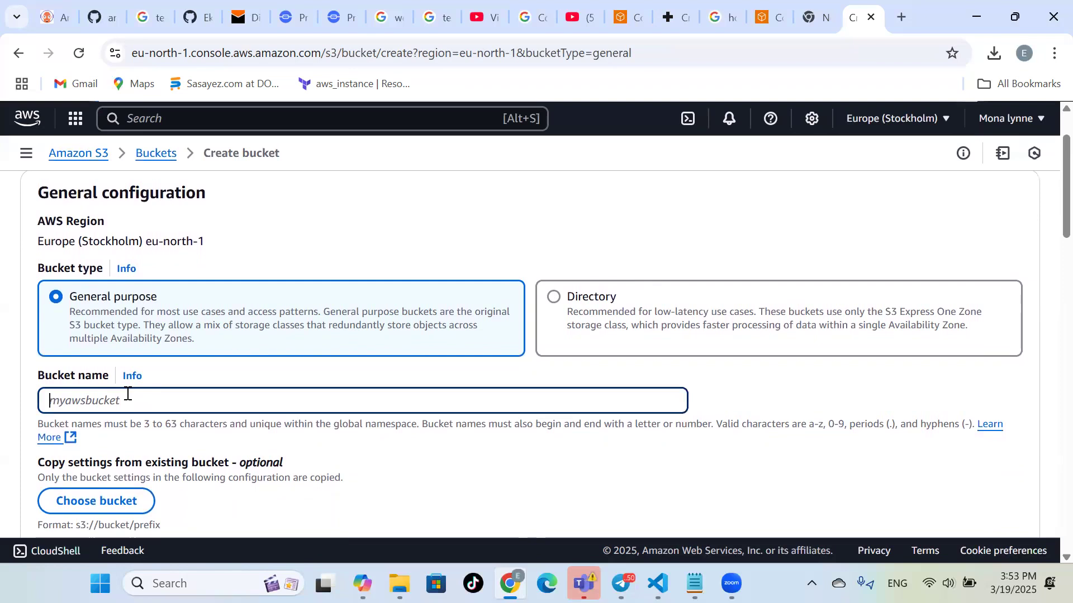
{"action": "type", "text": "My"}
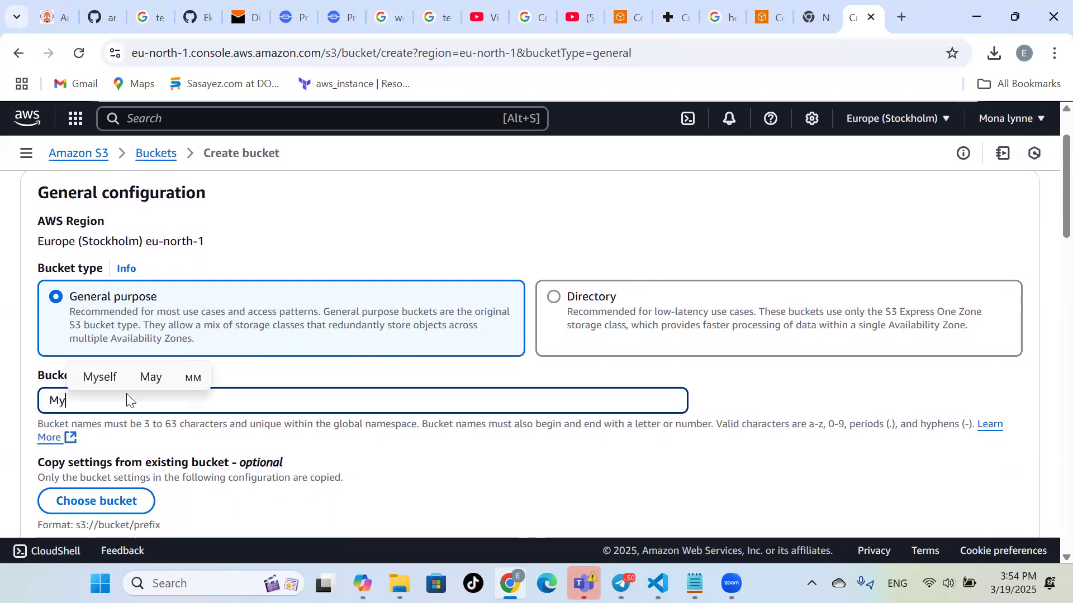
{"action": "type", "text": "Firstbucket"}
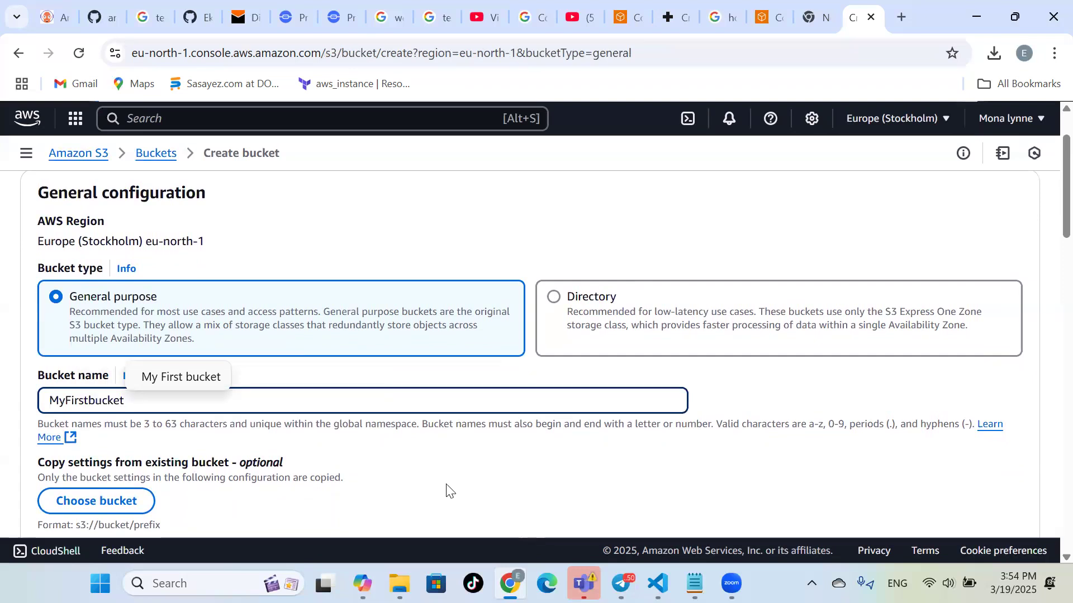
{"action": "scroll", "coordinate": [445, 491], "scroll_direction": "down", "scroll_amount": 1}
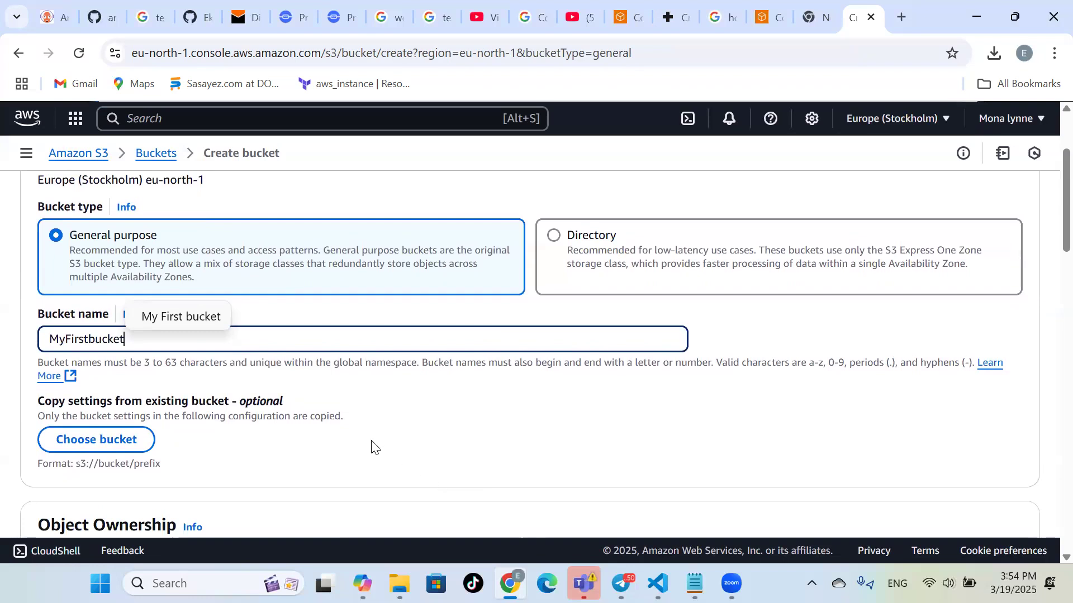
{"action": "left_click", "coordinate": [373, 446]}
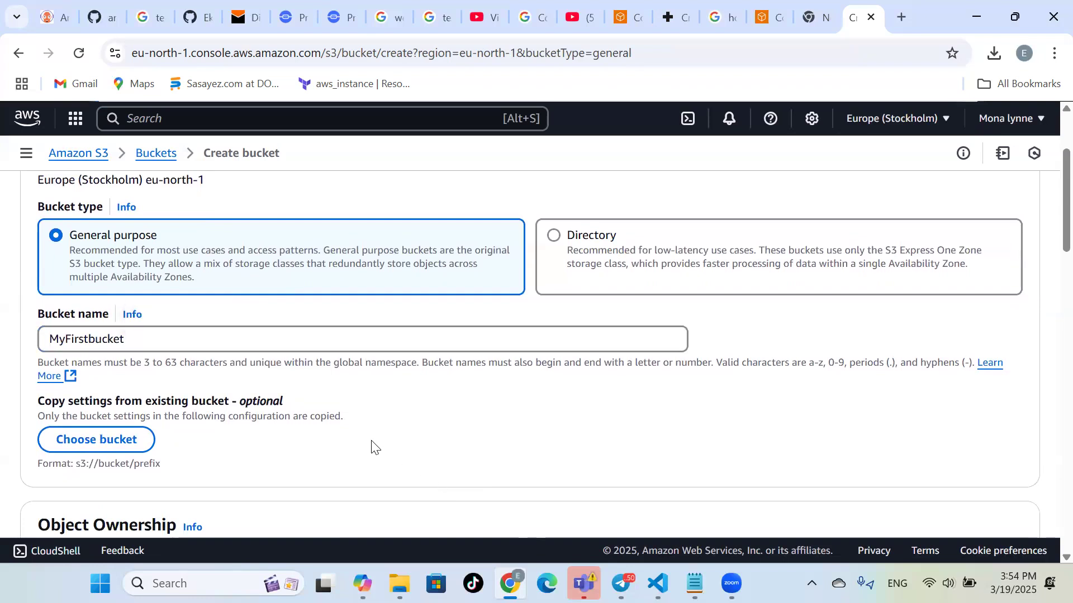
{"action": "left_click", "coordinate": [165, 343]}
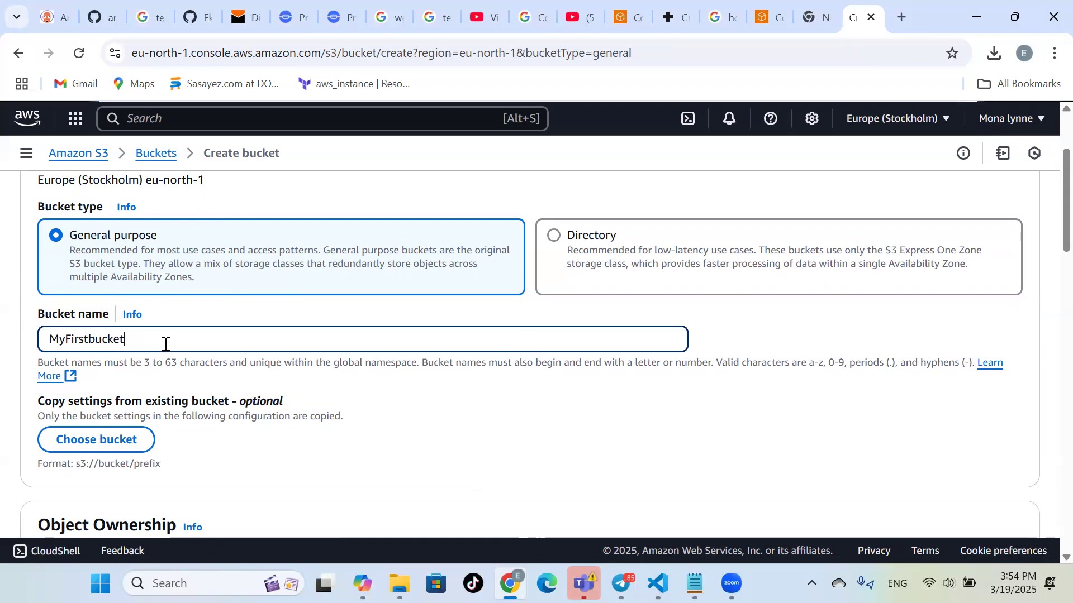
{"action": "type", "text": "9745"}
Examine the list of available AWS regions and close it without switching region
{"action": "left_click", "coordinate": [854, 133]}
{"action": "scroll", "coordinate": [825, 311], "scroll_direction": "down", "scroll_amount": 3}
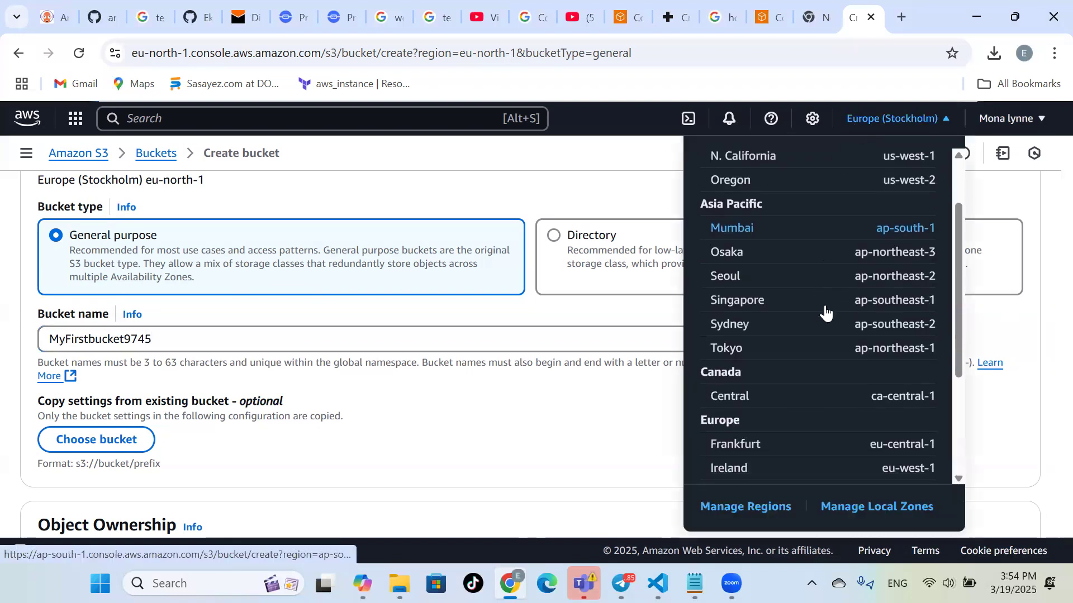
{"action": "scroll", "coordinate": [826, 311], "scroll_direction": "down", "scroll_amount": 2}
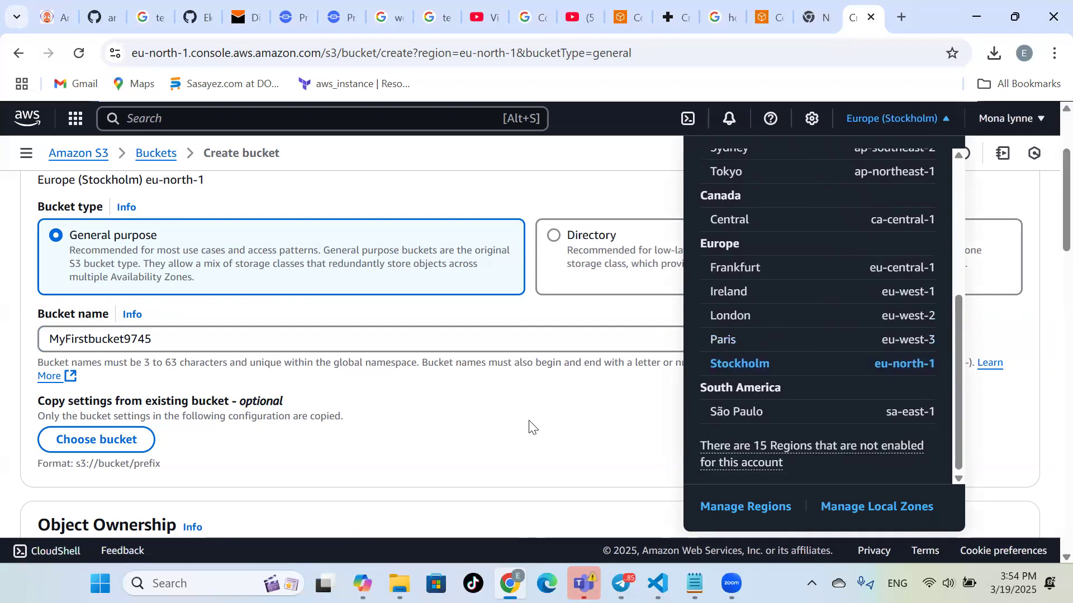
{"action": "scroll", "coordinate": [518, 433], "scroll_direction": "down", "scroll_amount": 1}
{"action": "left_click", "coordinate": [517, 433]}
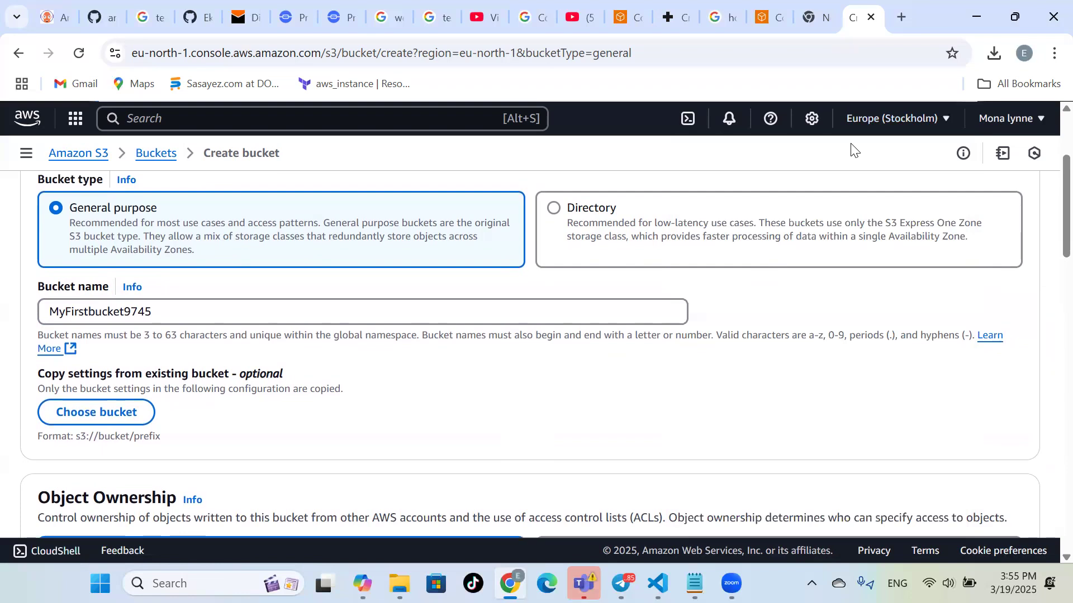
{"action": "left_click", "coordinate": [937, 130]}
{"action": "scroll", "coordinate": [820, 227], "scroll_direction": "up", "scroll_amount": 5}
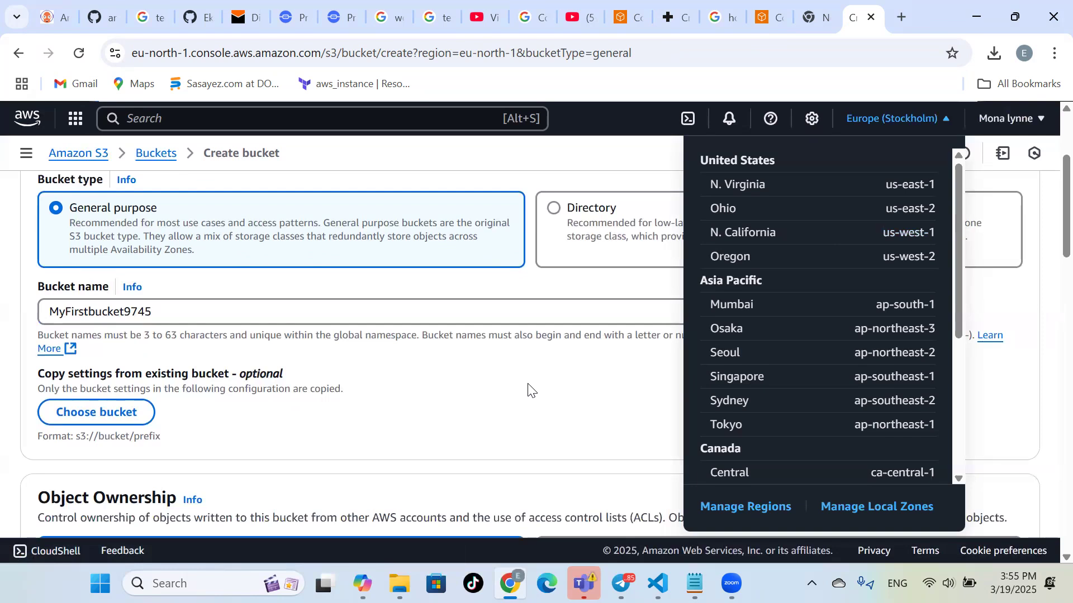
{"action": "scroll", "coordinate": [528, 391], "scroll_direction": "down", "scroll_amount": 2}
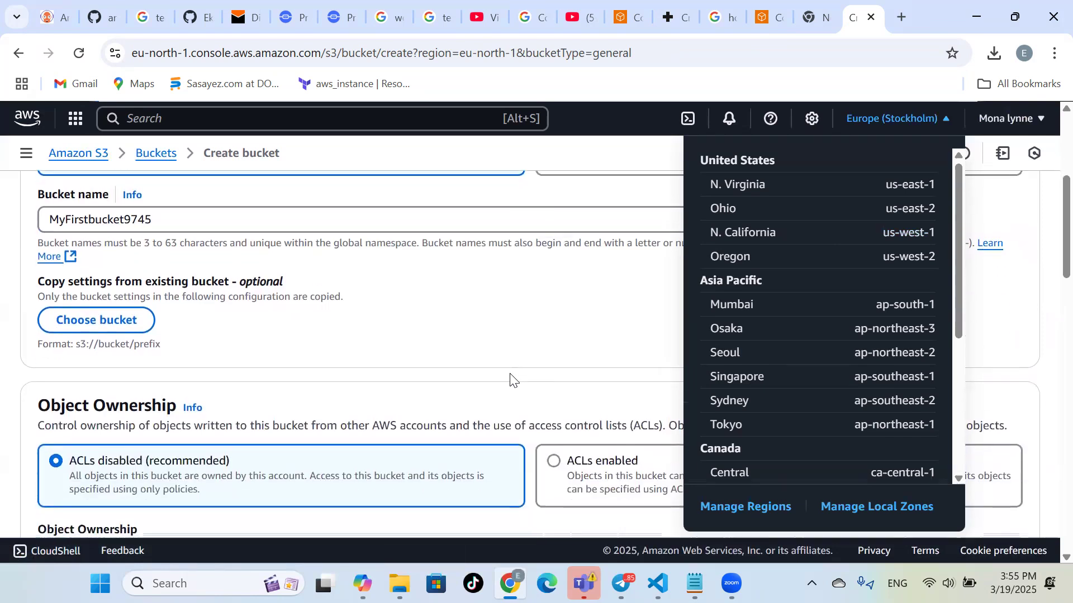
{"action": "left_click", "coordinate": [503, 334]}
{"action": "scroll", "coordinate": [502, 339], "scroll_direction": "up", "scroll_amount": 1}
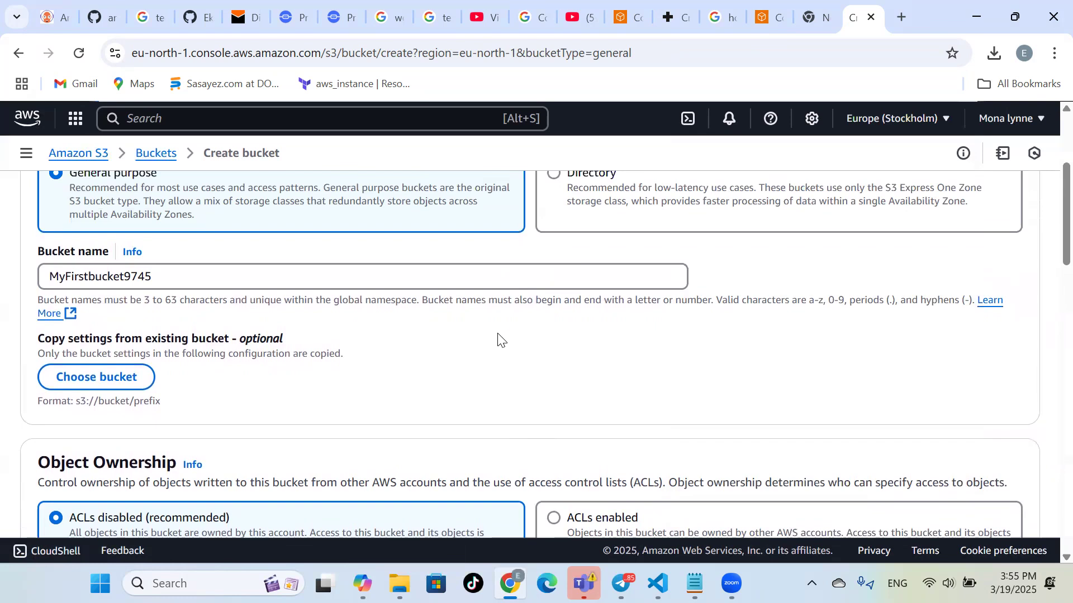
Review the new bucket's Object Ownership, Block Public Access and Bucket Versioning settings
{"action": "scroll", "coordinate": [501, 339], "scroll_direction": "down", "scroll_amount": 2}
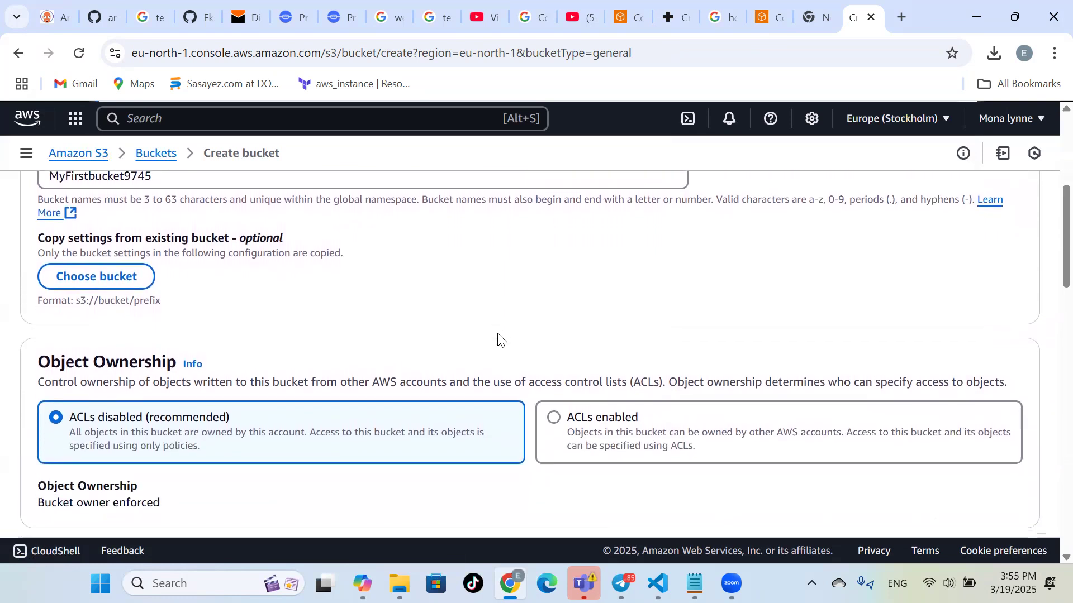
{"action": "scroll", "coordinate": [501, 339], "scroll_direction": "down", "scroll_amount": 3}
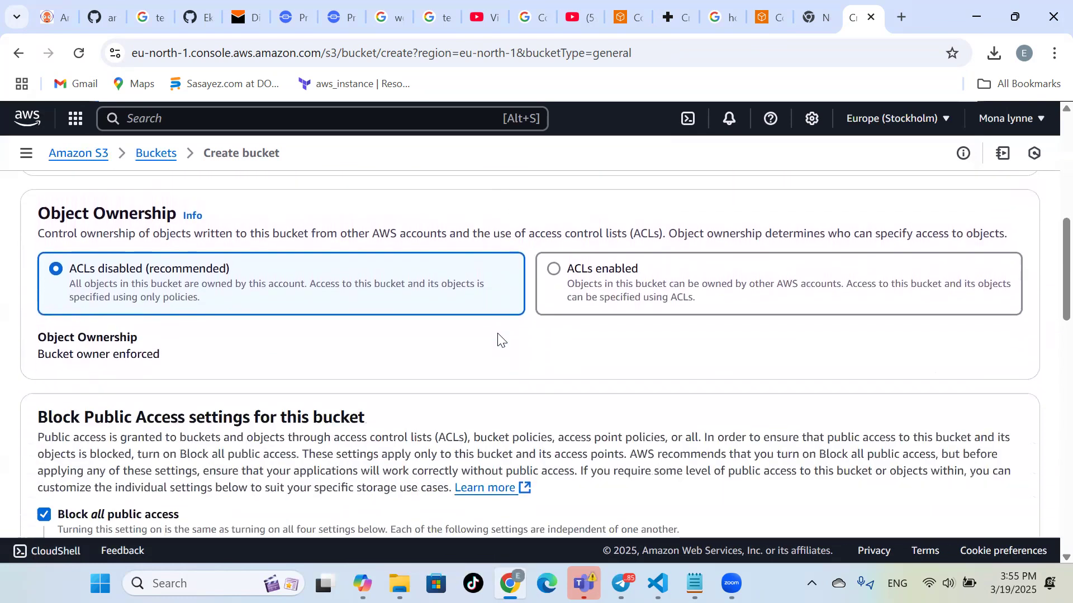
{"action": "scroll", "coordinate": [502, 339], "scroll_direction": "down", "scroll_amount": 1}
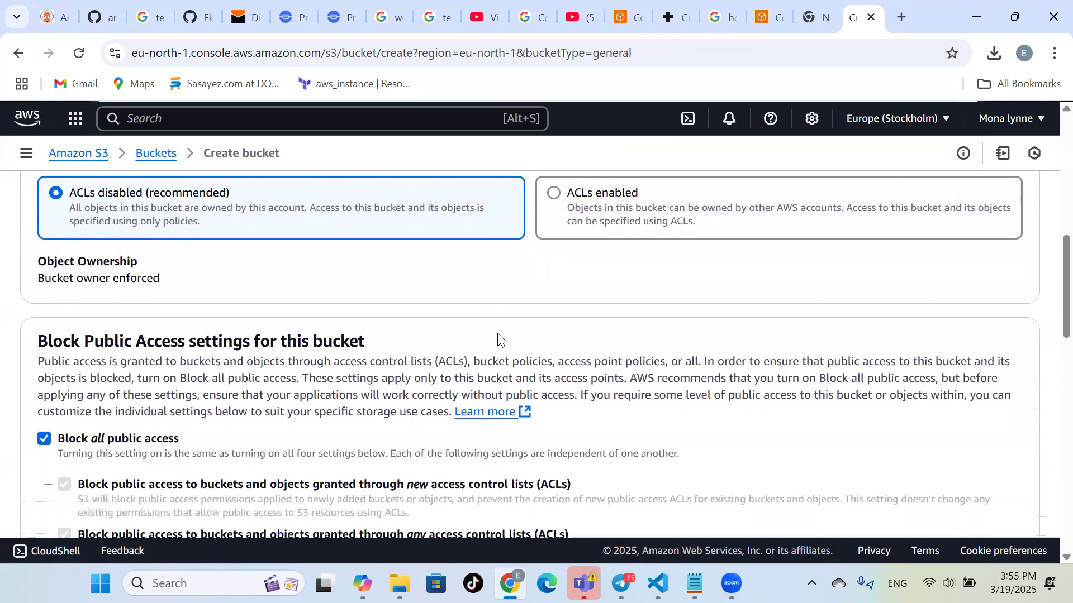
{"action": "scroll", "coordinate": [498, 335], "scroll_direction": "down", "scroll_amount": 1}
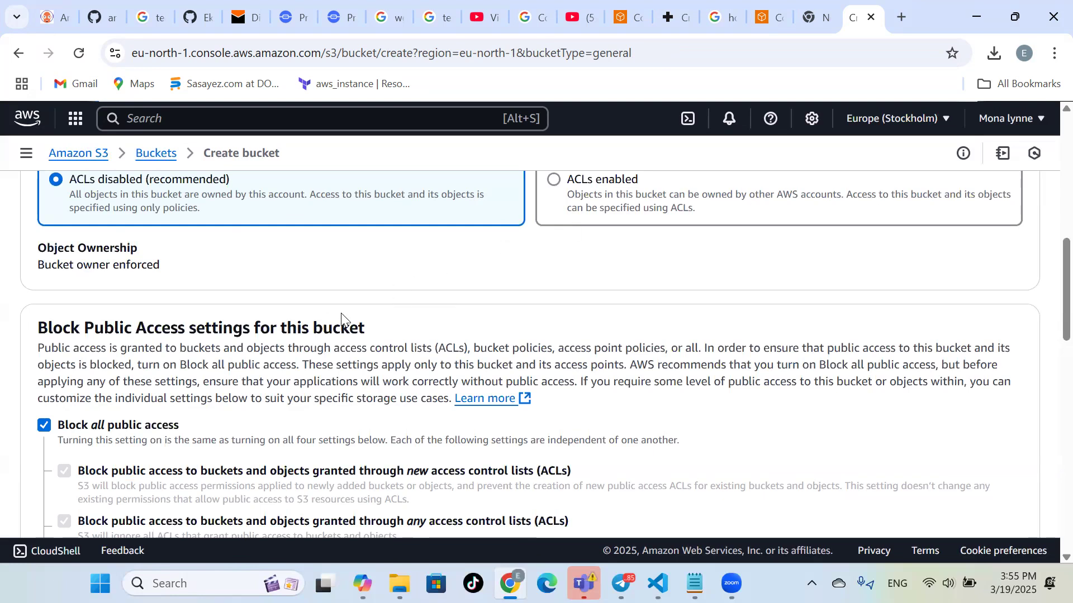
{"action": "scroll", "coordinate": [119, 348], "scroll_direction": "up", "scroll_amount": 1}
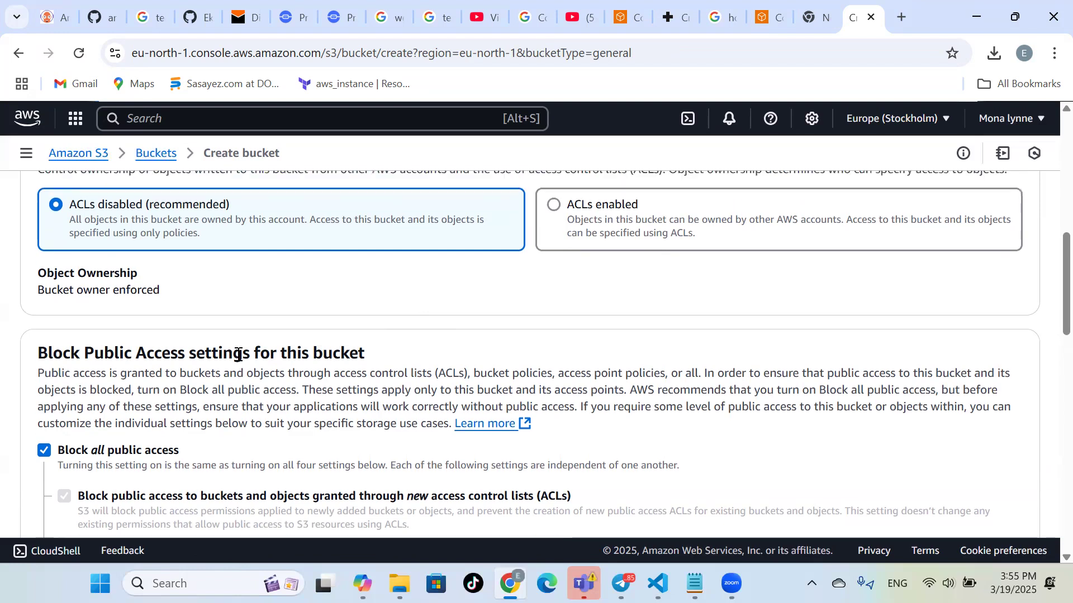
{"action": "scroll", "coordinate": [237, 354], "scroll_direction": "down", "scroll_amount": 1}
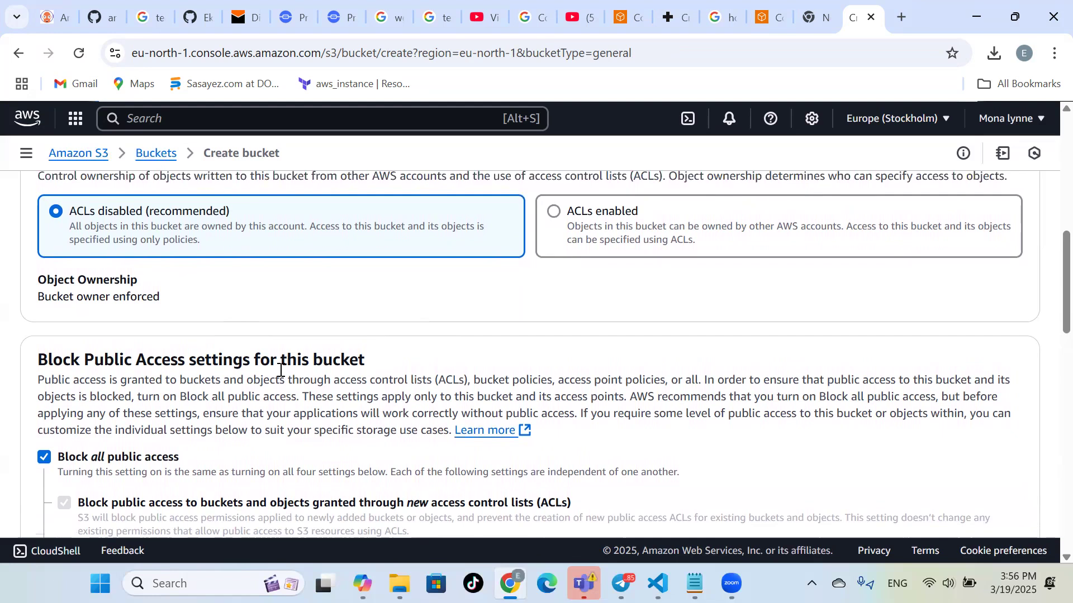
{"action": "scroll", "coordinate": [280, 369], "scroll_direction": "down", "scroll_amount": 1}
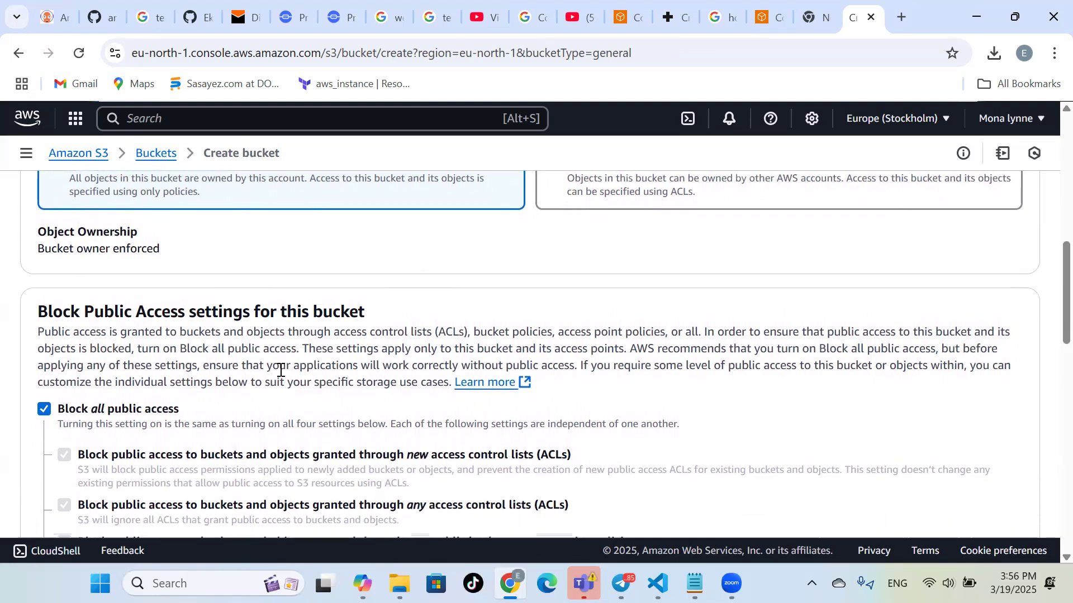
{"action": "scroll", "coordinate": [281, 370], "scroll_direction": "down", "scroll_amount": 2}
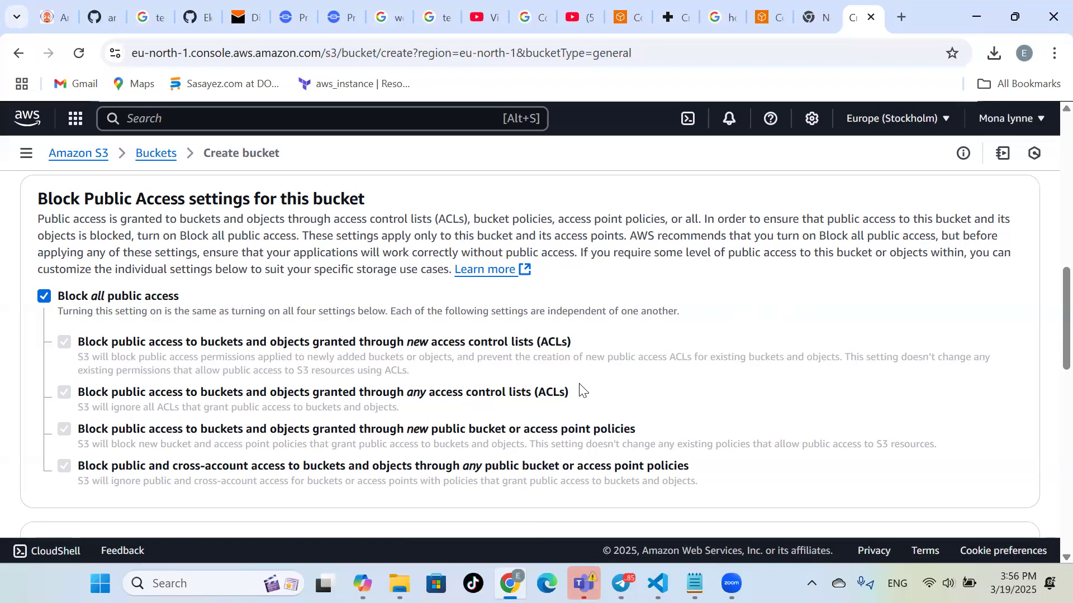
{"action": "scroll", "coordinate": [526, 408], "scroll_direction": "down", "scroll_amount": 4}
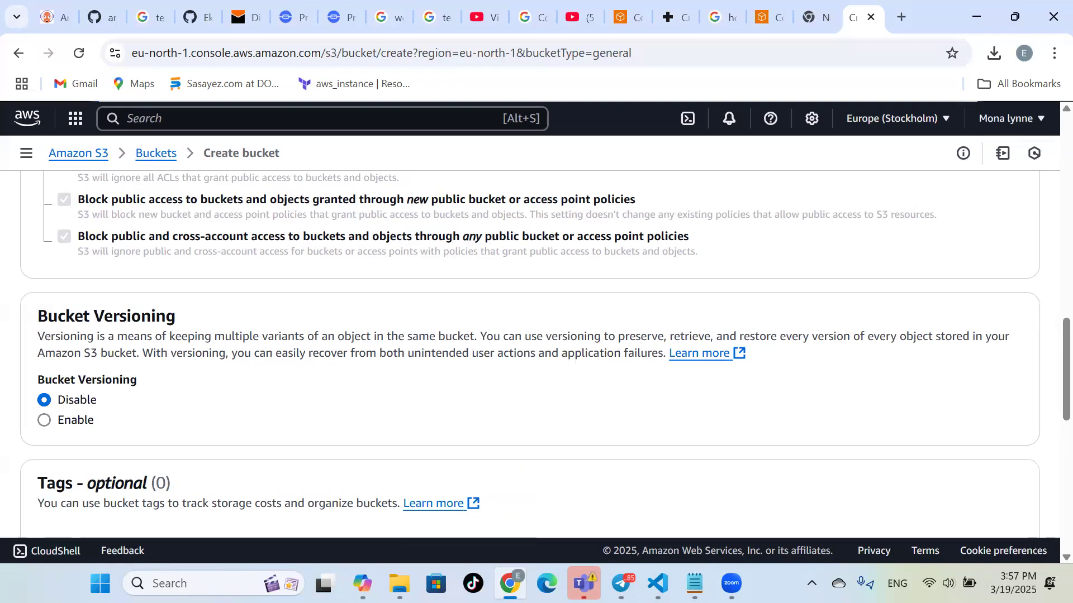
Review the new bucket's Tags, Default encryption and Bucket Key settings down to the end of the creation form
{"action": "scroll", "coordinate": [306, 412], "scroll_direction": "down", "scroll_amount": 4}
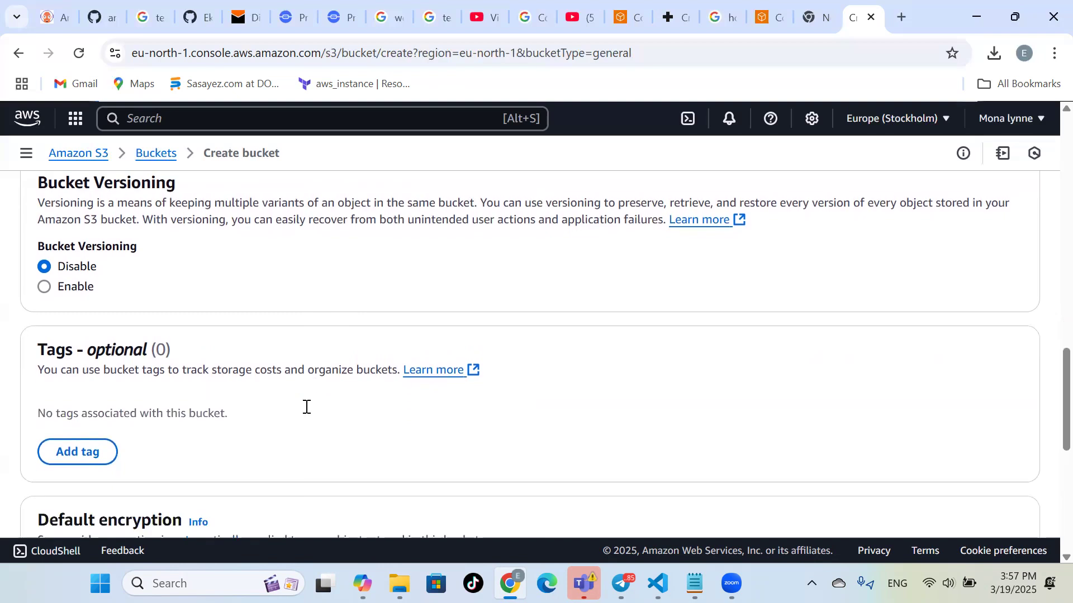
{"action": "scroll", "coordinate": [306, 414], "scroll_direction": "down", "scroll_amount": 3}
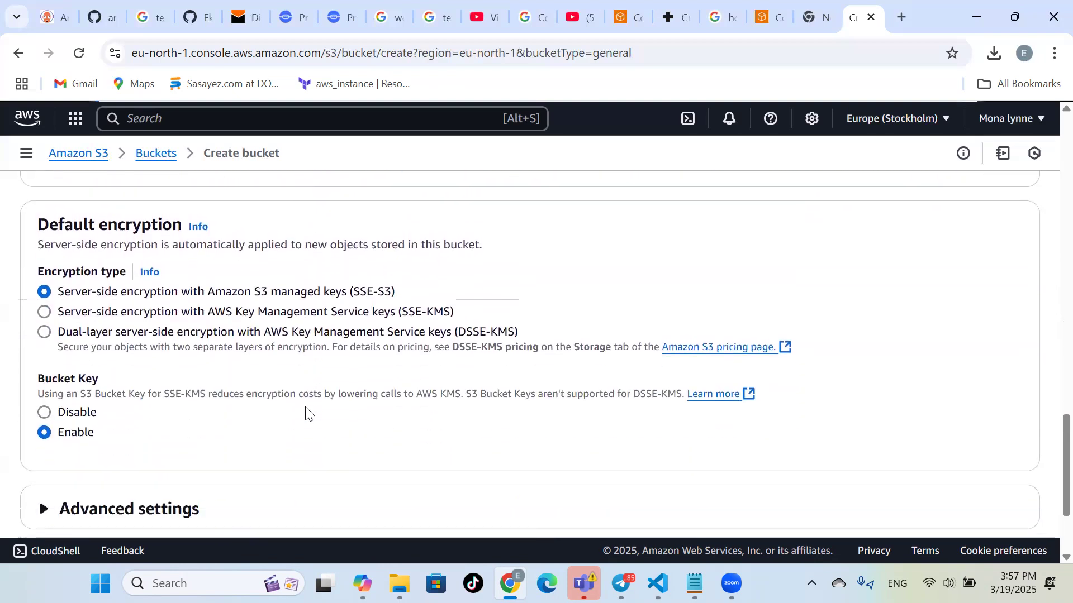
{"action": "scroll", "coordinate": [306, 412], "scroll_direction": "down", "scroll_amount": 1}
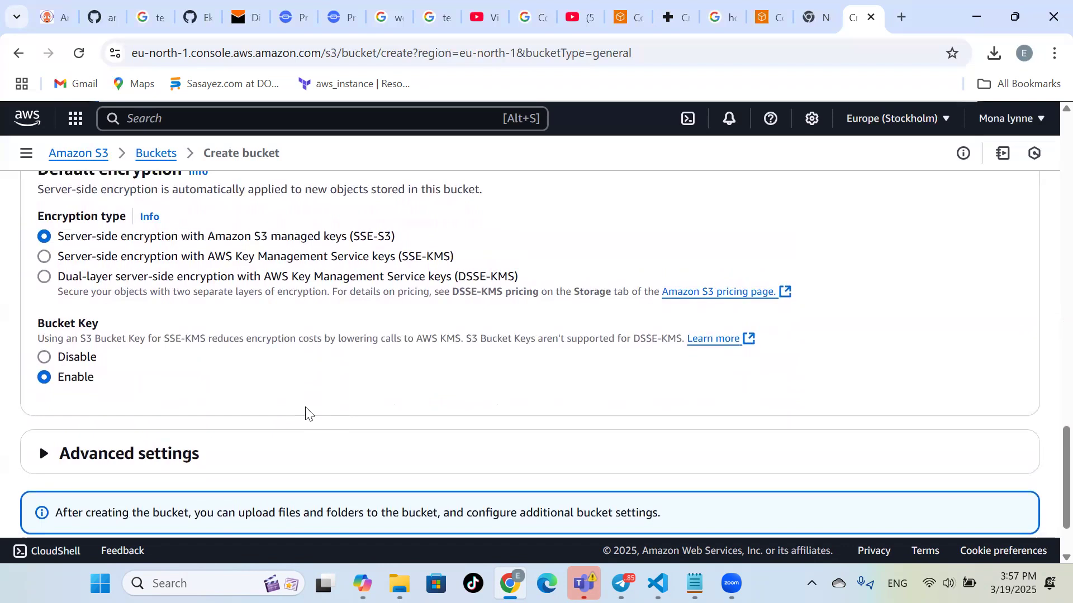
{"action": "scroll", "coordinate": [306, 413], "scroll_direction": "down", "scroll_amount": 2}
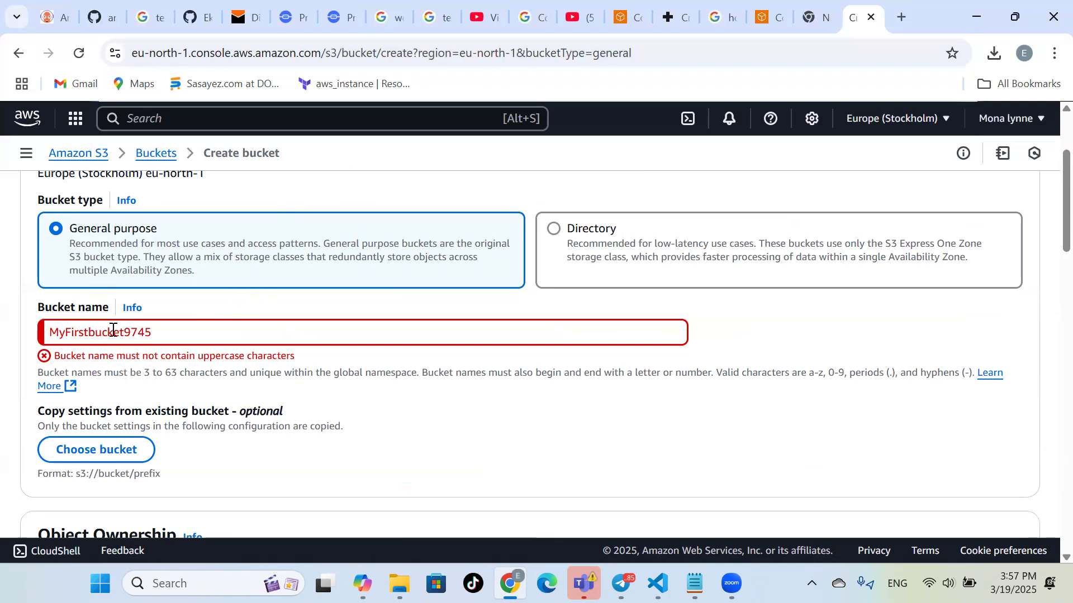
Correct the bucket name to all lowercase as myfirstbucket9745
{"action": "left_click", "coordinate": [59, 330]}
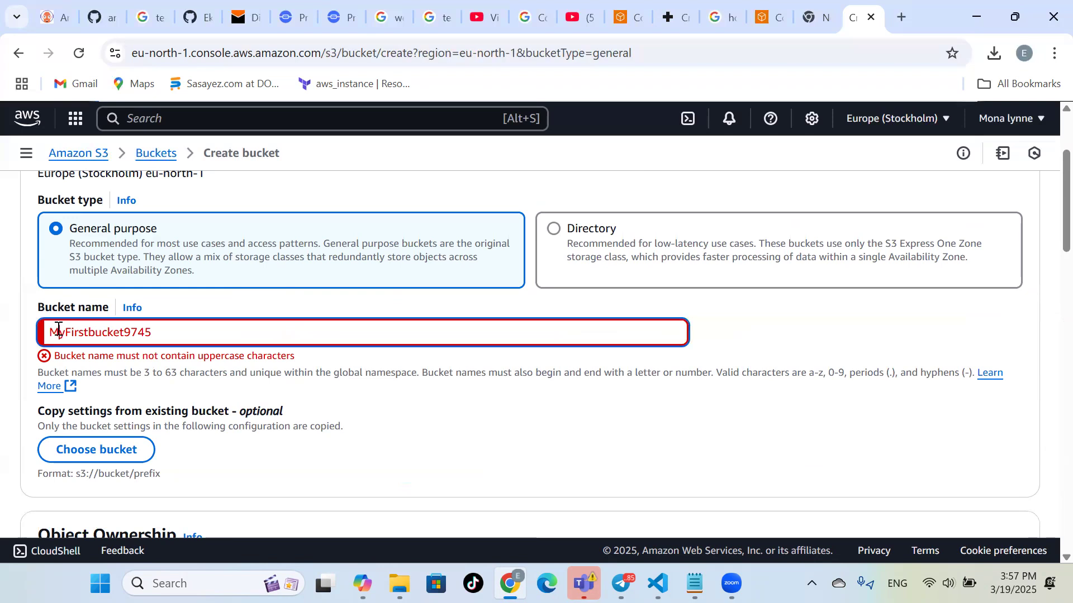
{"action": "key", "text": "BackSpace"}
{"action": "type", "text": "m"}
{"action": "left_click", "coordinate": [72, 335]}
{"action": "key", "text": "BackSpace"}
{"action": "type", "text": "f"}
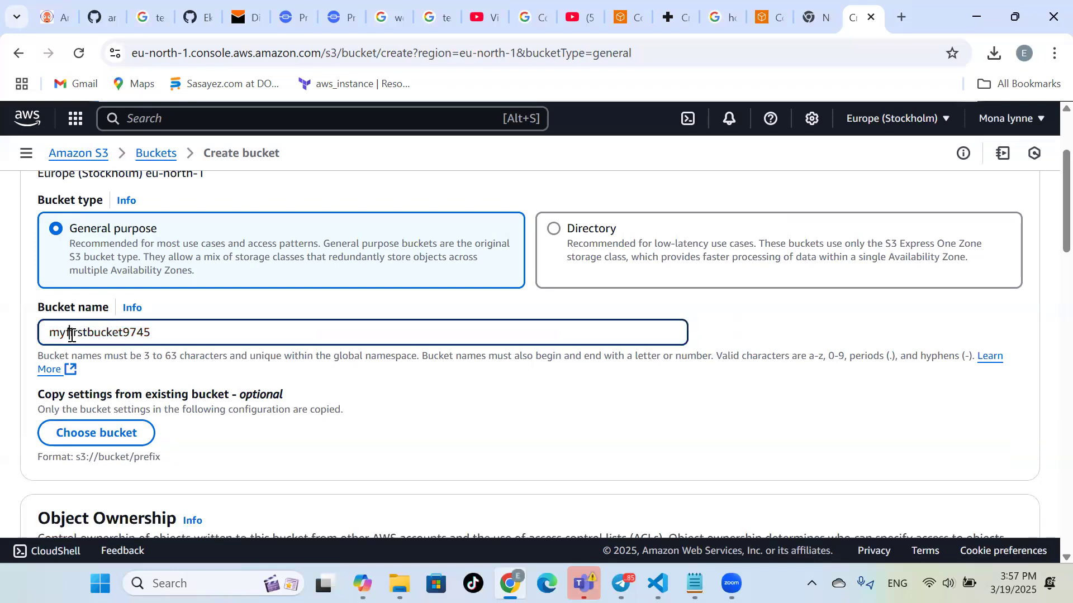
Create the bucket with the remaining settings left at their defaults and open myfirstbucket9745 from the bucket list
{"action": "scroll", "coordinate": [451, 472], "scroll_direction": "down", "scroll_amount": 6}
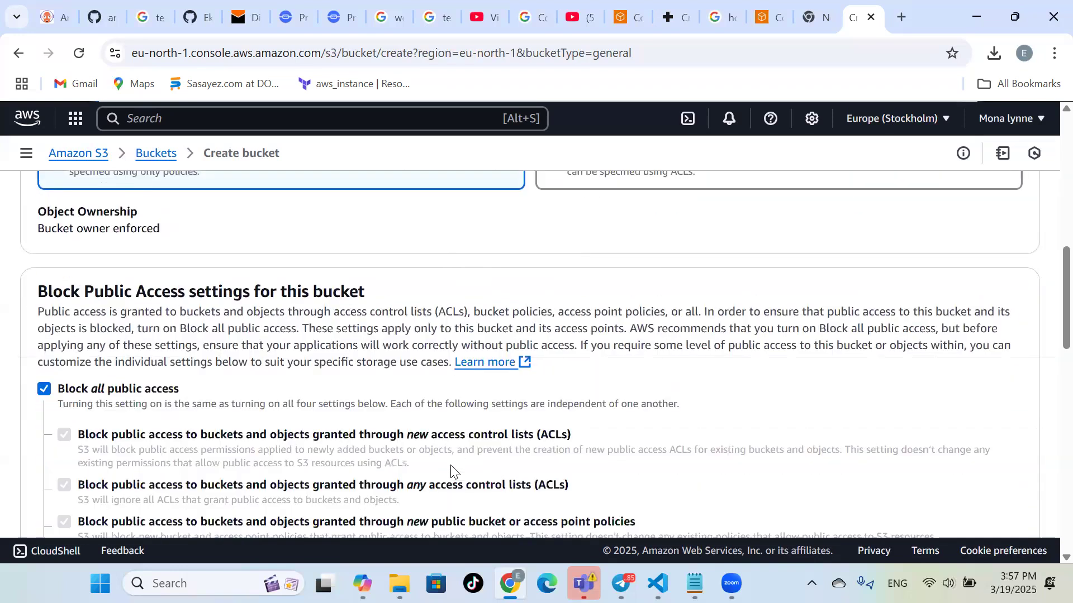
{"action": "scroll", "coordinate": [451, 471], "scroll_direction": "down", "scroll_amount": 10}
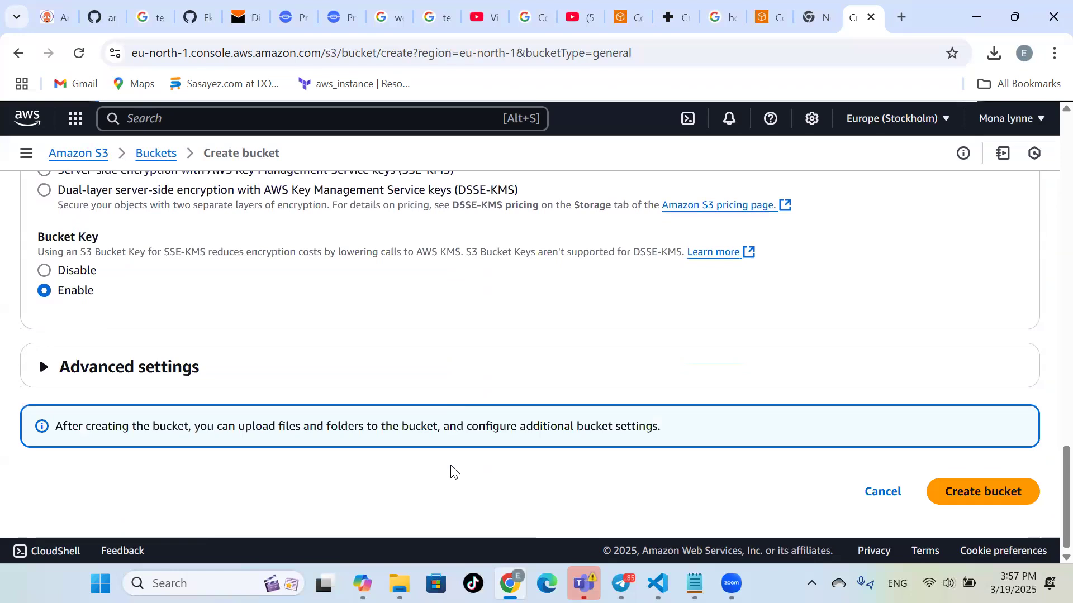
{"action": "left_click", "coordinate": [995, 492]}
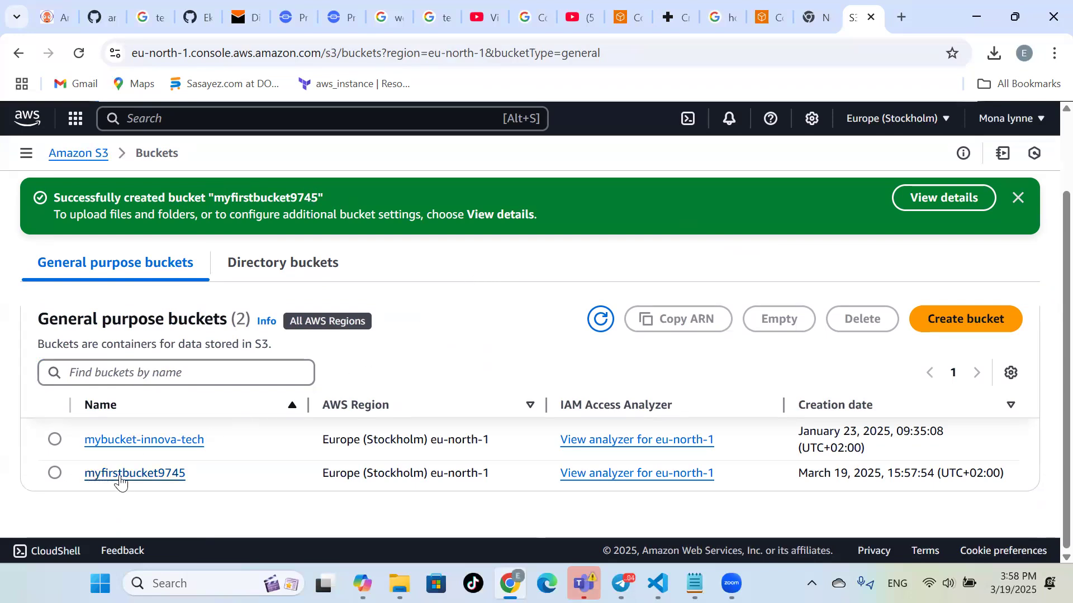
{"action": "left_click", "coordinate": [164, 476]}
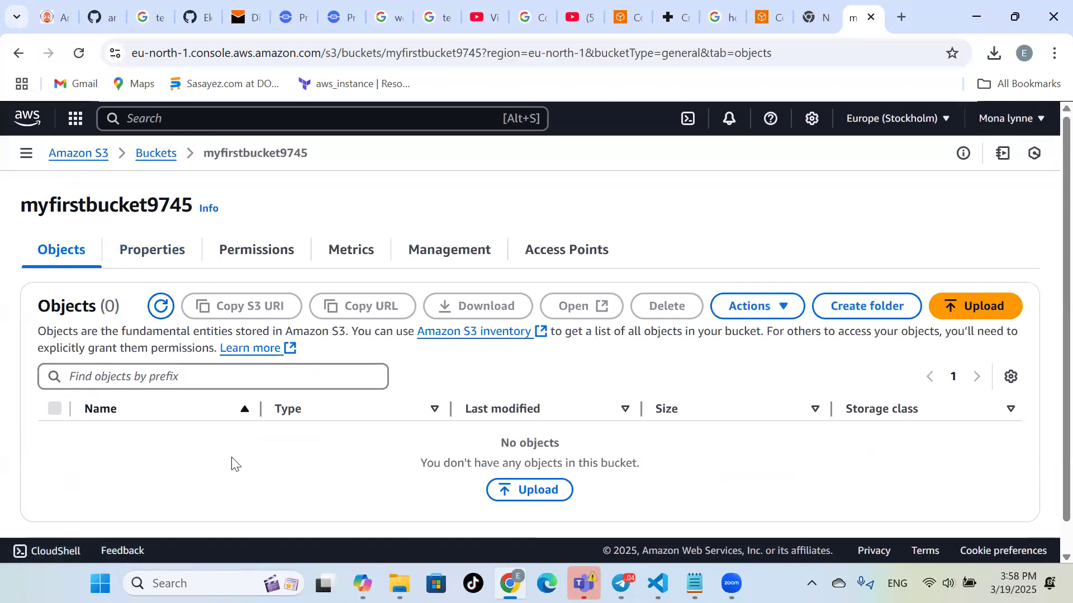
{"action": "scroll", "coordinate": [232, 464], "scroll_direction": "down", "scroll_amount": 1}
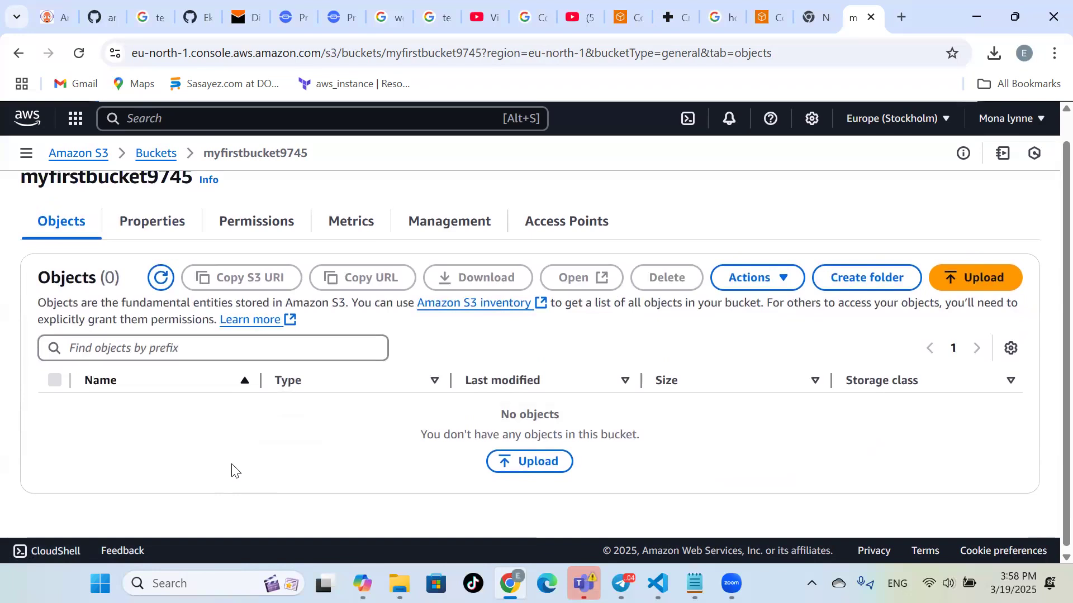
{"action": "scroll", "coordinate": [232, 470], "scroll_direction": "up", "scroll_amount": 1}
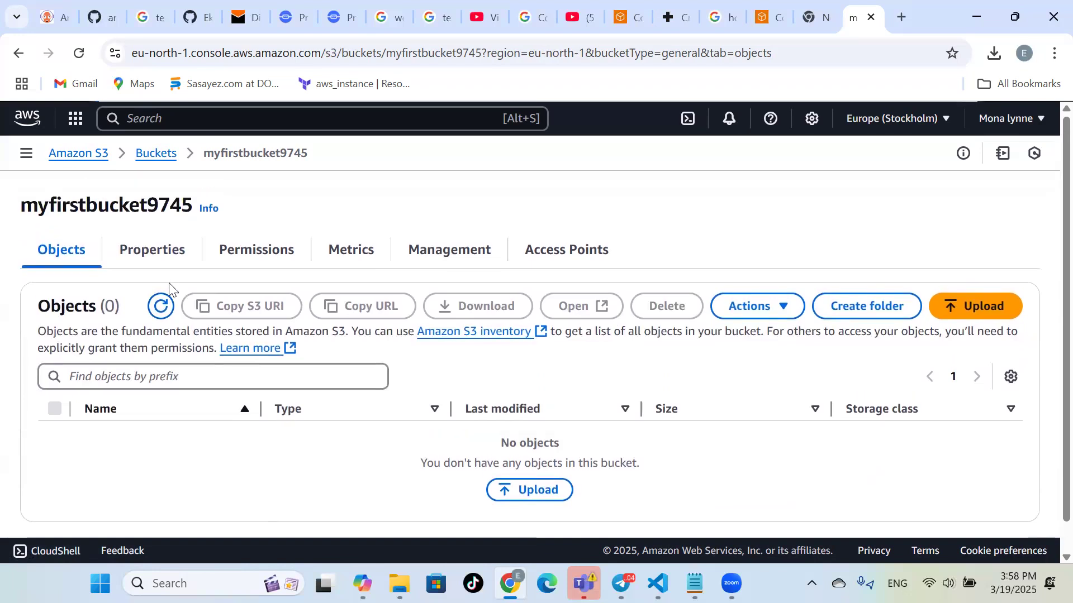
Examine the bucket's properties, including versioning, tags, default encryption and server access logging
{"action": "left_click", "coordinate": [169, 259]}
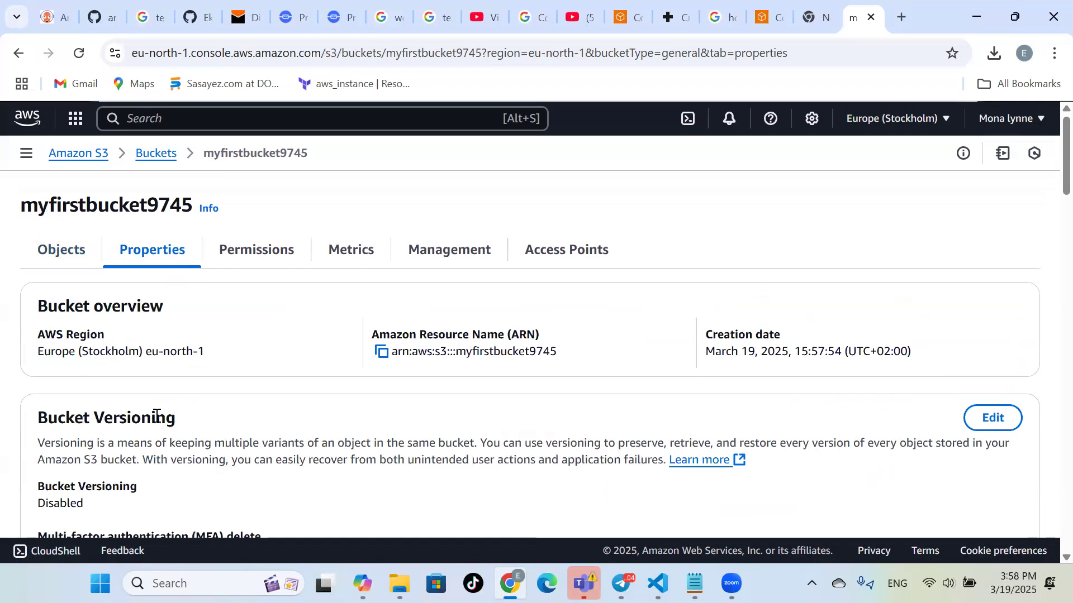
{"action": "scroll", "coordinate": [159, 417], "scroll_direction": "down", "scroll_amount": 3}
{"action": "scroll", "coordinate": [157, 419], "scroll_direction": "down", "scroll_amount": 10}
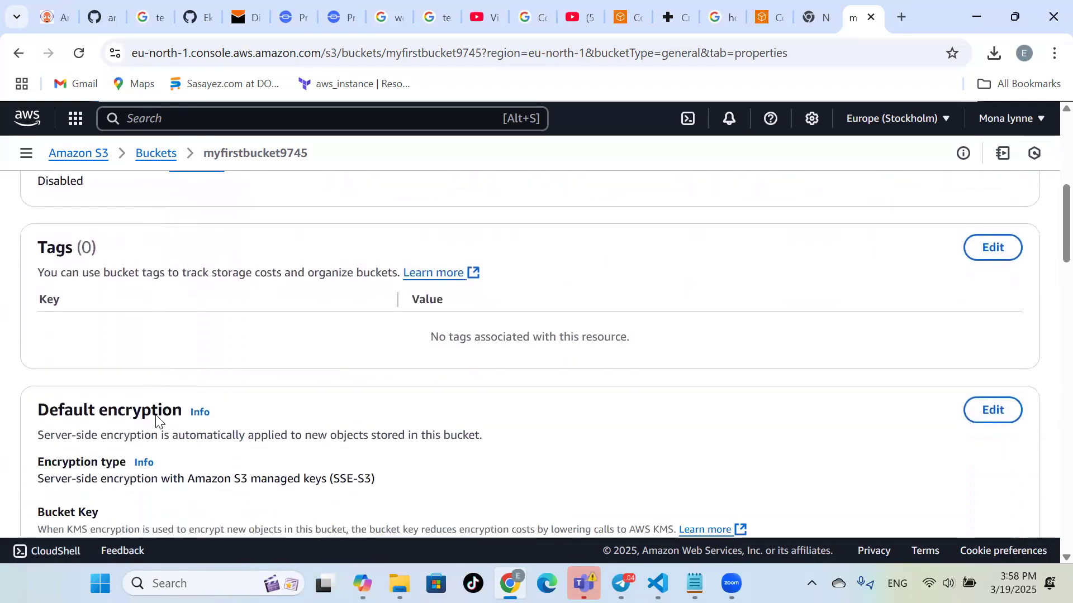
{"action": "scroll", "coordinate": [157, 422], "scroll_direction": "down", "scroll_amount": 4}
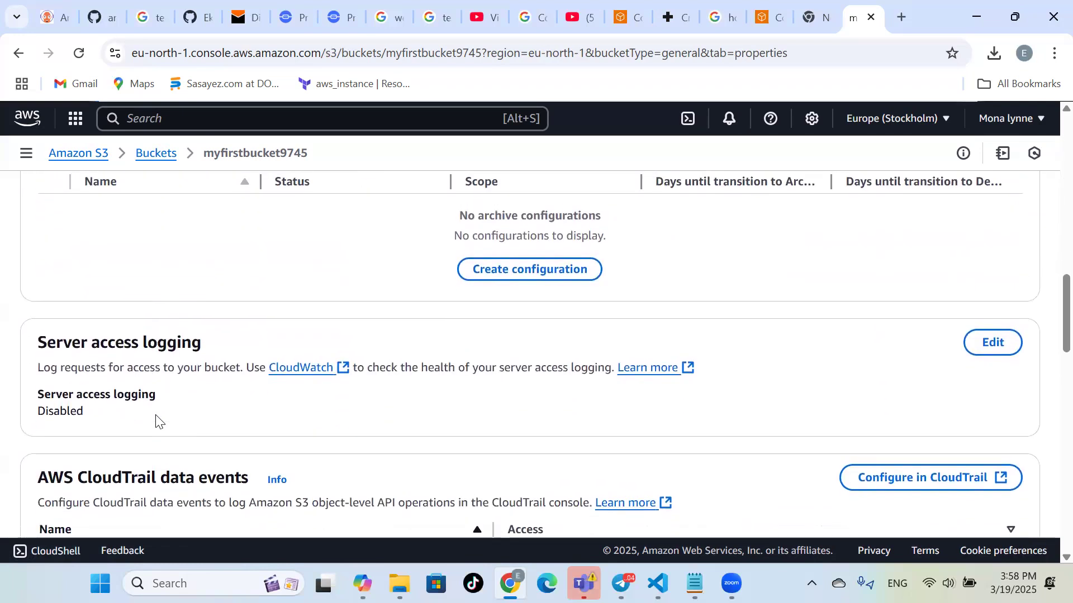
{"action": "scroll", "coordinate": [156, 422], "scroll_direction": "up", "scroll_amount": 18}
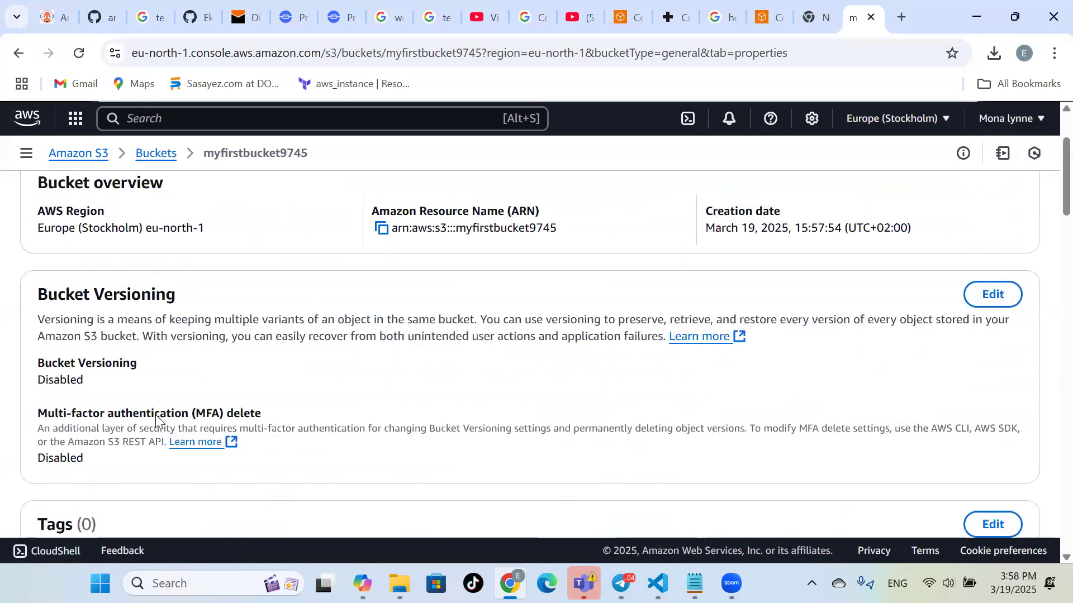
{"action": "scroll", "coordinate": [156, 419], "scroll_direction": "up", "scroll_amount": 2}
Look through the bucket's permissions, metrics, management and access points, and return to its objects
{"action": "left_click", "coordinate": [253, 250]}
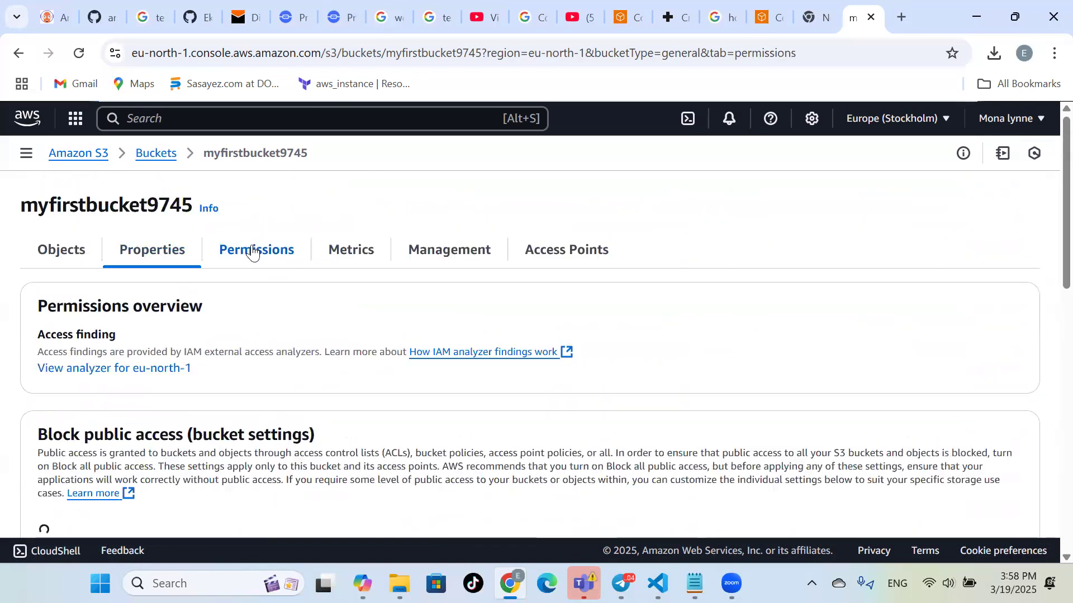
{"action": "left_click", "coordinate": [348, 256]}
{"action": "left_click", "coordinate": [421, 257]}
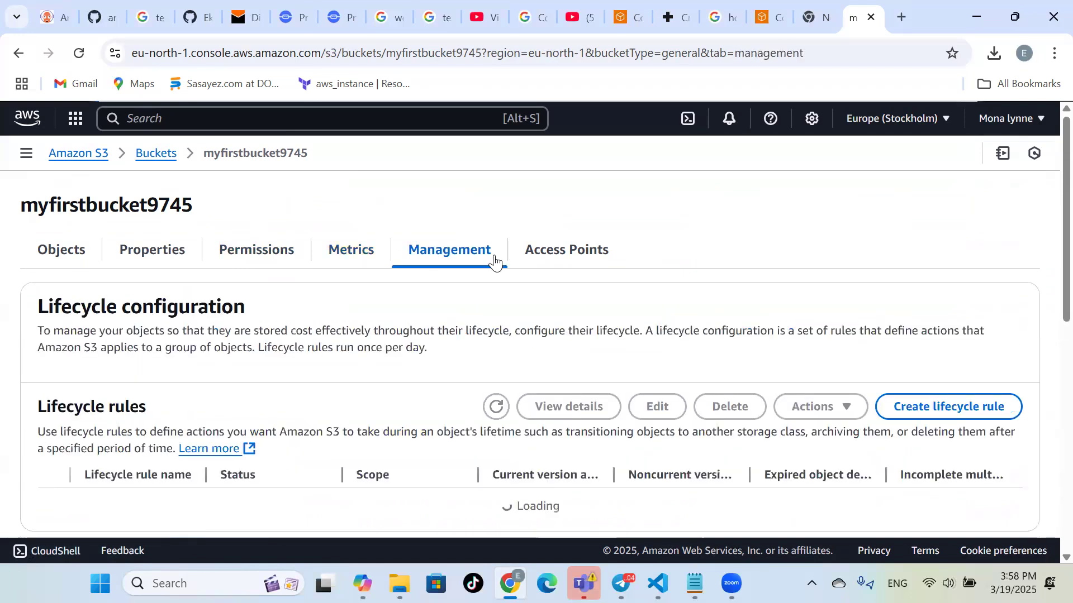
{"action": "left_click", "coordinate": [526, 261]}
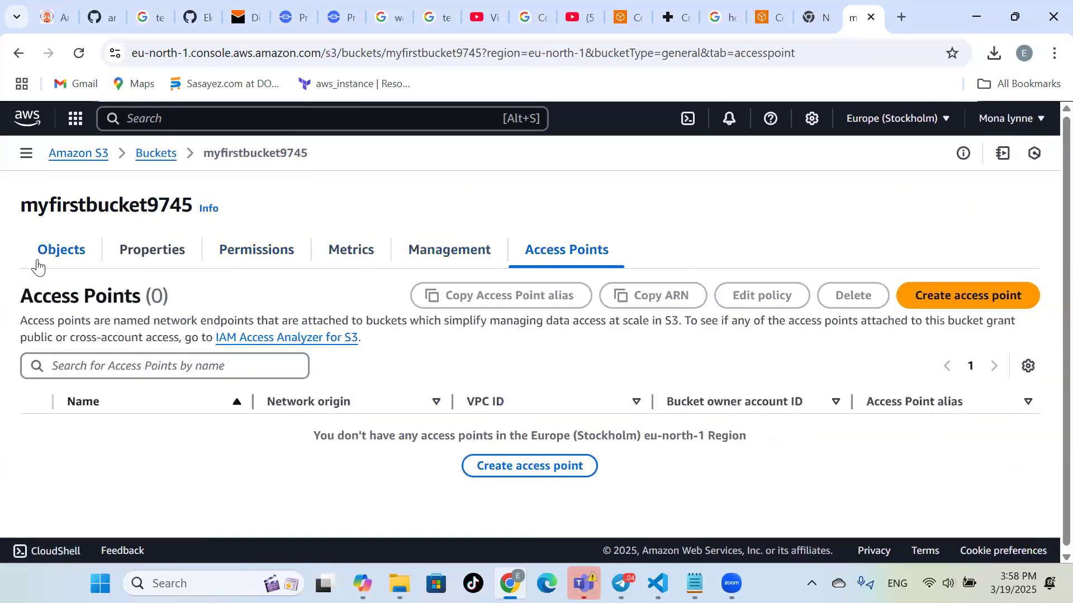
{"action": "left_click", "coordinate": [53, 254]}
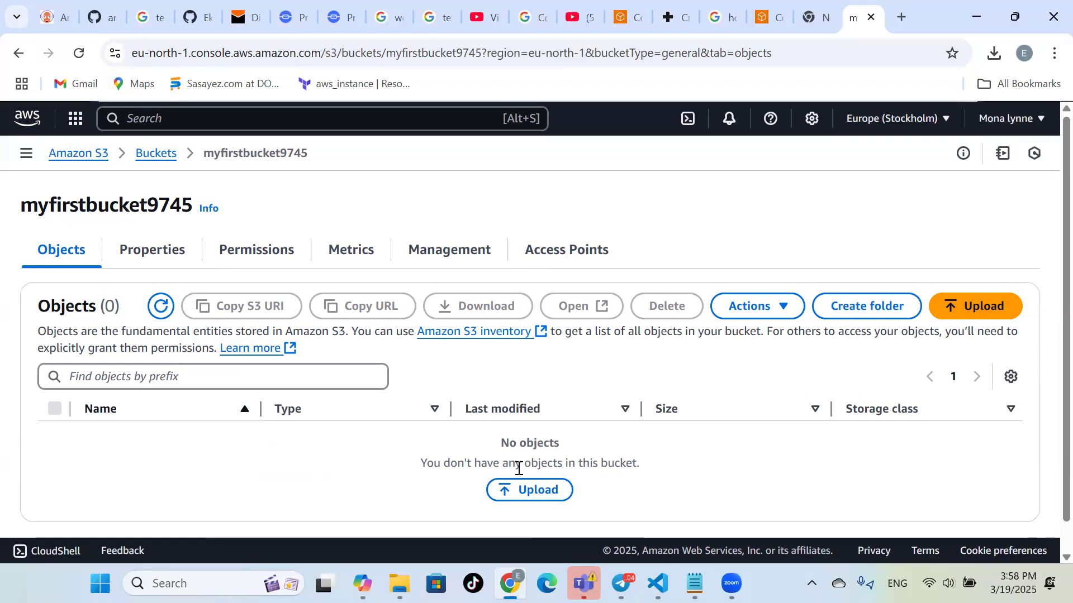
Start an upload to the bucket and add the Downloads image photo_2025-03-13_01-20-27 to the files list
{"action": "left_click", "coordinate": [516, 492]}
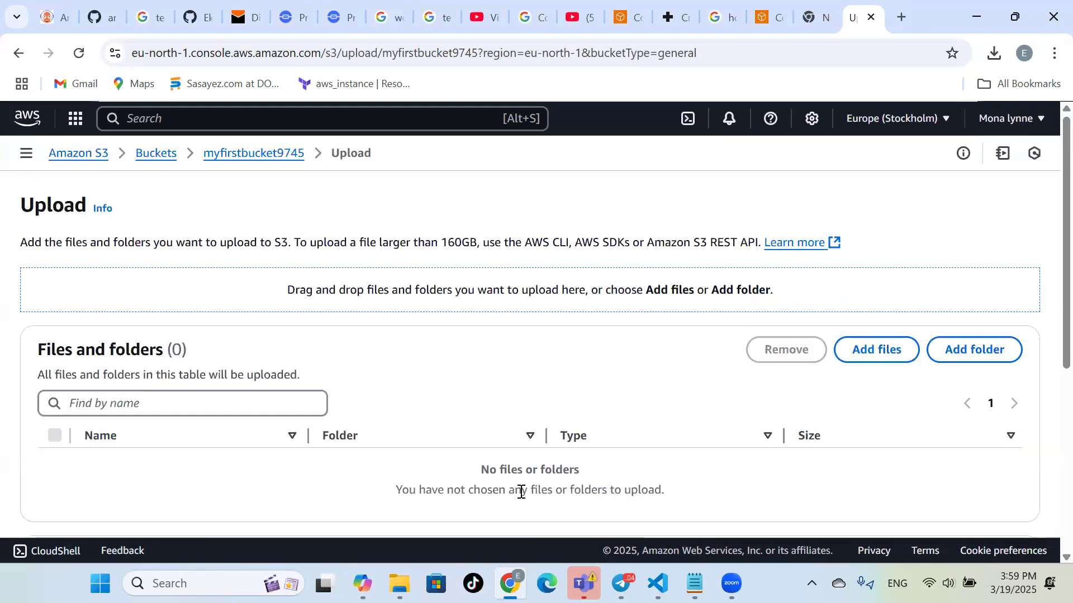
{"action": "scroll", "coordinate": [574, 389], "scroll_direction": "down", "scroll_amount": 3}
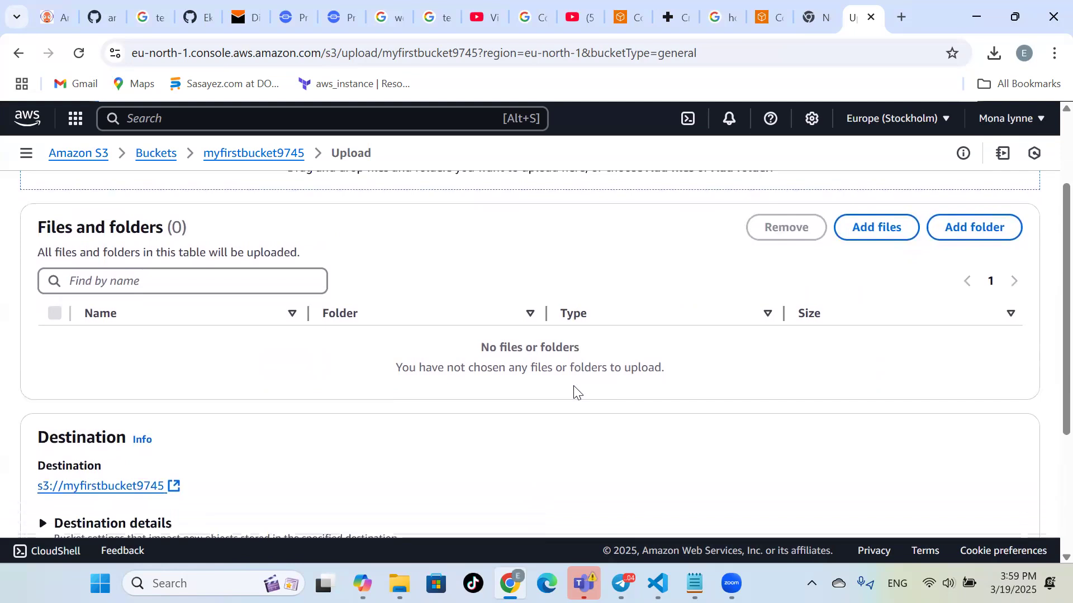
{"action": "scroll", "coordinate": [606, 326], "scroll_direction": "up", "scroll_amount": 3}
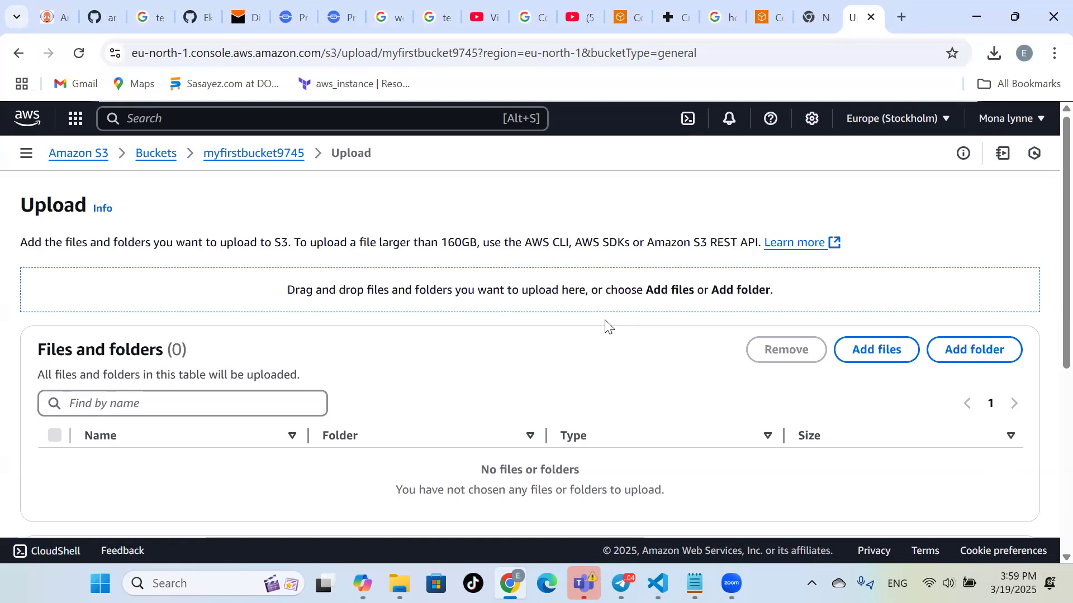
{"action": "left_click", "coordinate": [881, 355]}
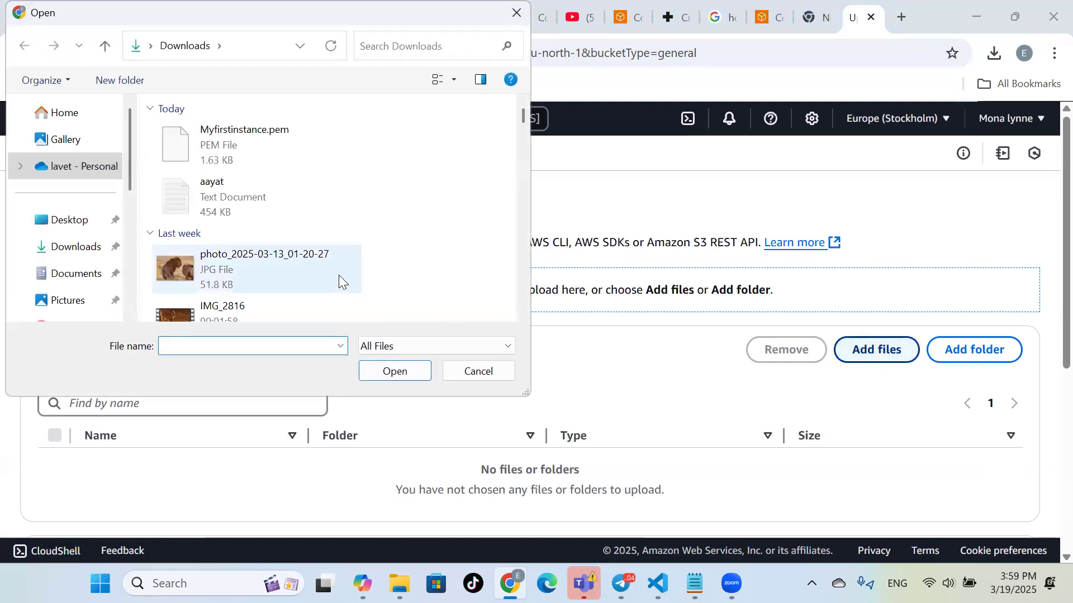
{"action": "left_click", "coordinate": [278, 268]}
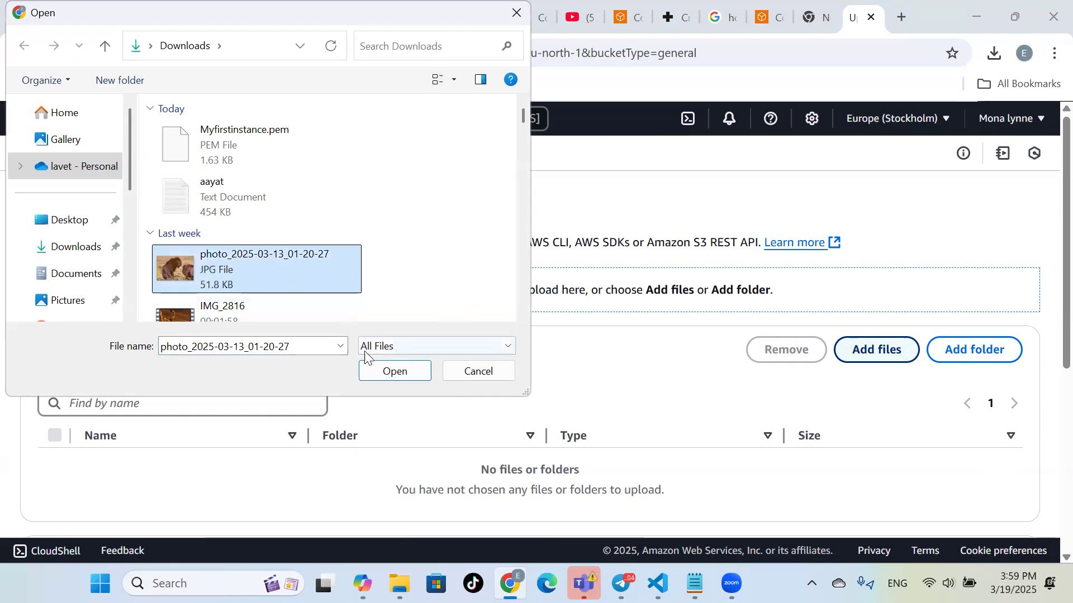
{"action": "left_click", "coordinate": [395, 371]}
{"action": "scroll", "coordinate": [387, 374], "scroll_direction": "down", "scroll_amount": 2}
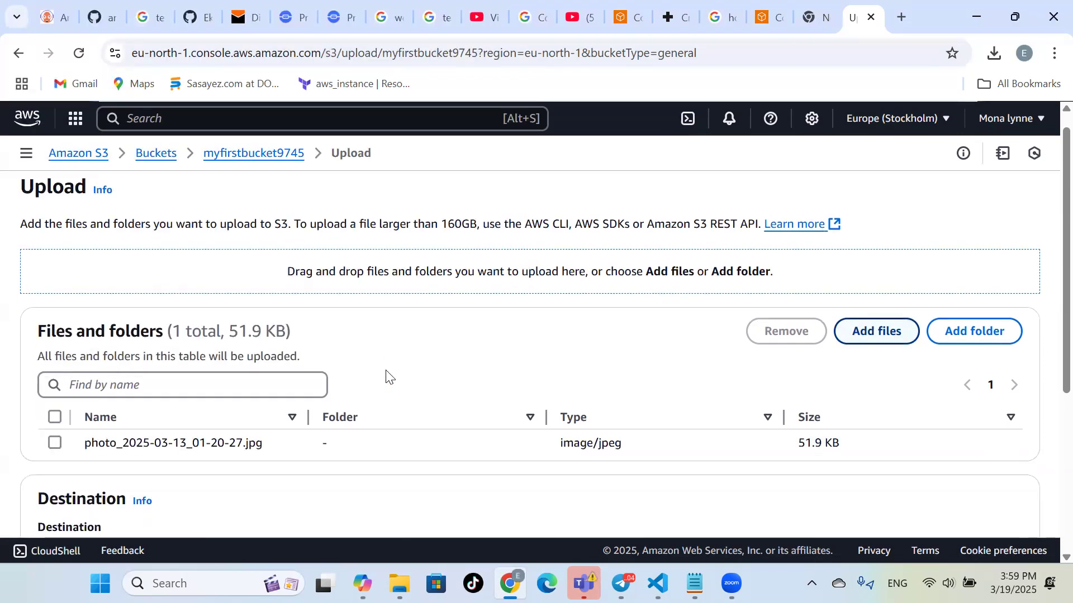
{"action": "scroll", "coordinate": [390, 376], "scroll_direction": "down", "scroll_amount": 2}
{"action": "scroll", "coordinate": [389, 375], "scroll_direction": "up", "scroll_amount": 2}
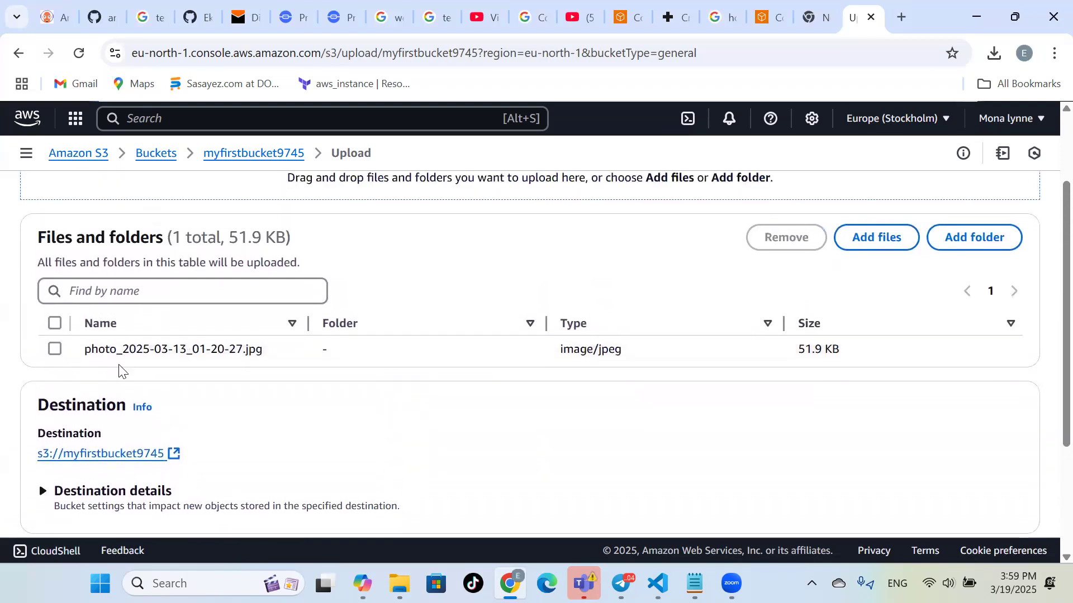
Add the PNG image 1_WjbUe99m5Wc6_mKwbb6skQ from Downloads as a second file for the upload
{"action": "scroll", "coordinate": [117, 370], "scroll_direction": "up", "scroll_amount": 1}
{"action": "left_click", "coordinate": [864, 260]}
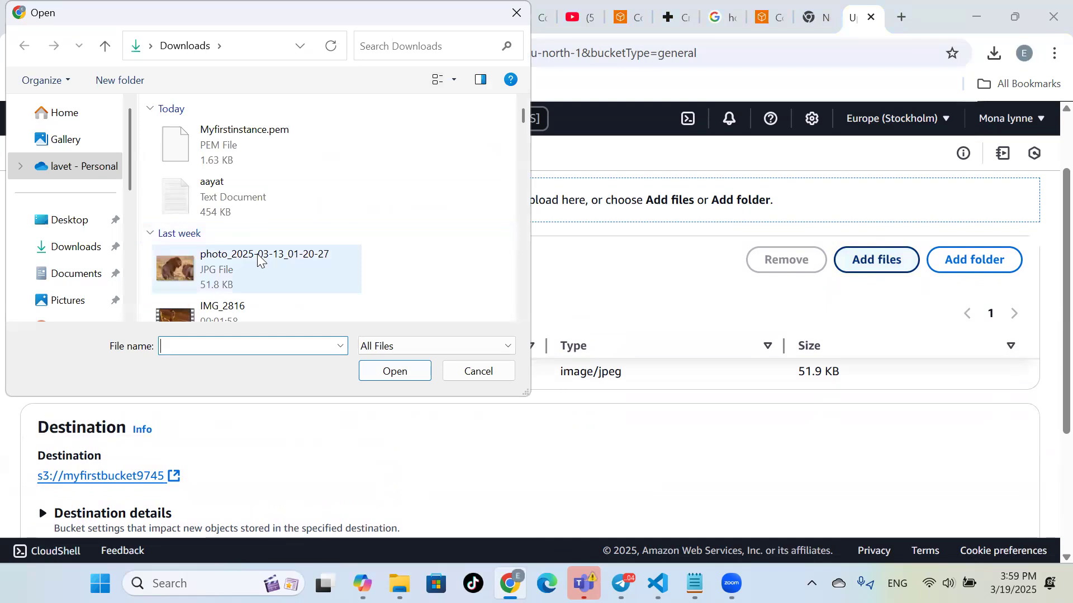
{"action": "scroll", "coordinate": [259, 258], "scroll_direction": "down", "scroll_amount": 2}
{"action": "scroll", "coordinate": [258, 258], "scroll_direction": "down", "scroll_amount": 3}
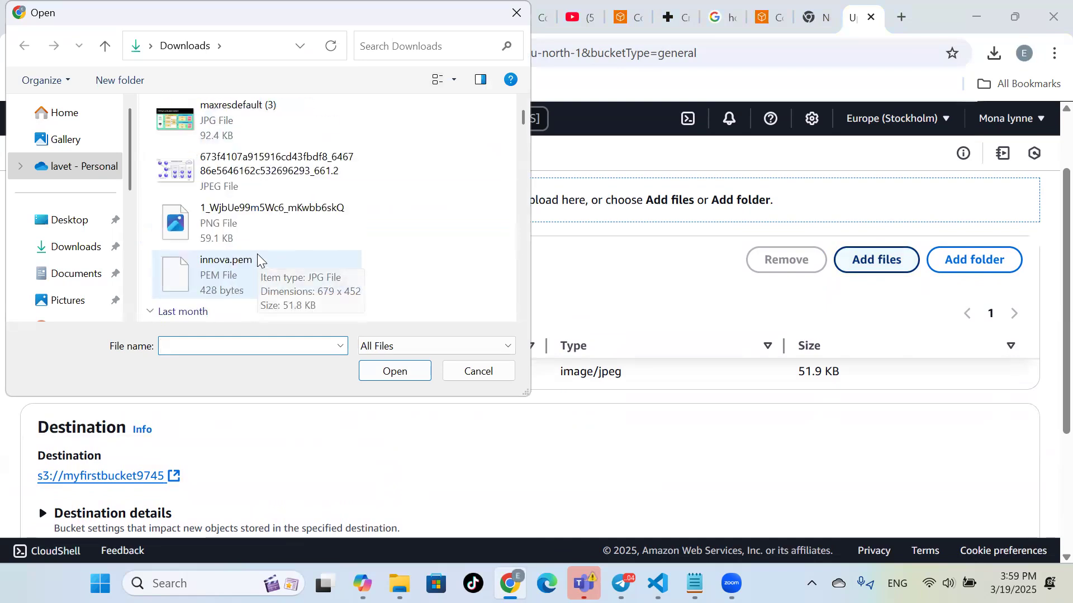
{"action": "left_click", "coordinate": [255, 231]}
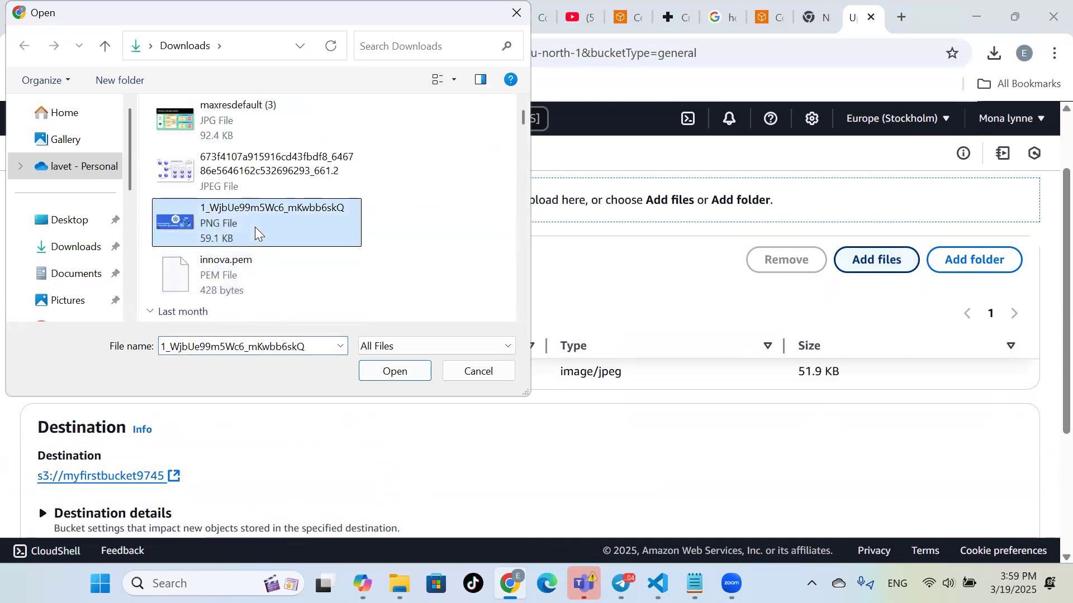
{"action": "left_click", "coordinate": [403, 379]}
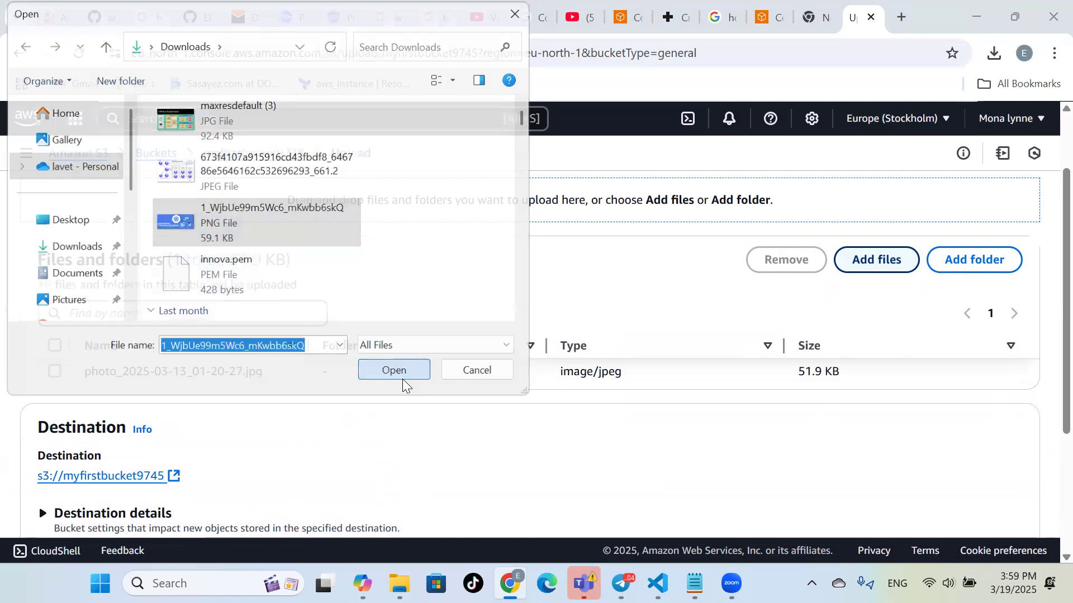
Upload the two added images to s3://myfirstbucket9745
{"action": "scroll", "coordinate": [404, 383], "scroll_direction": "down", "scroll_amount": 3}
{"action": "scroll", "coordinate": [404, 382], "scroll_direction": "down", "scroll_amount": 1}
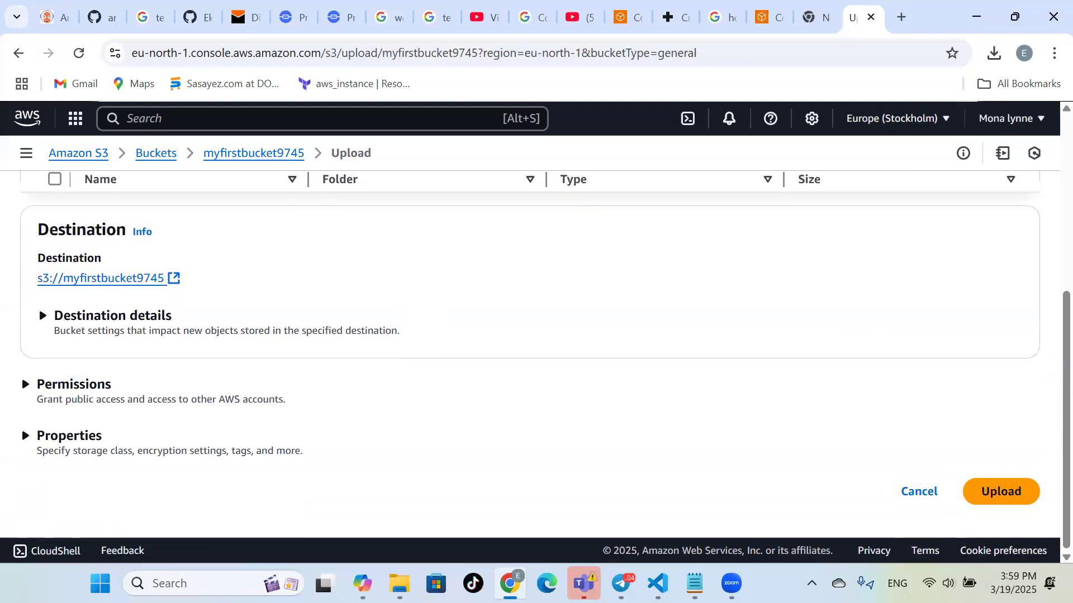
{"action": "left_click", "coordinate": [1001, 493]}
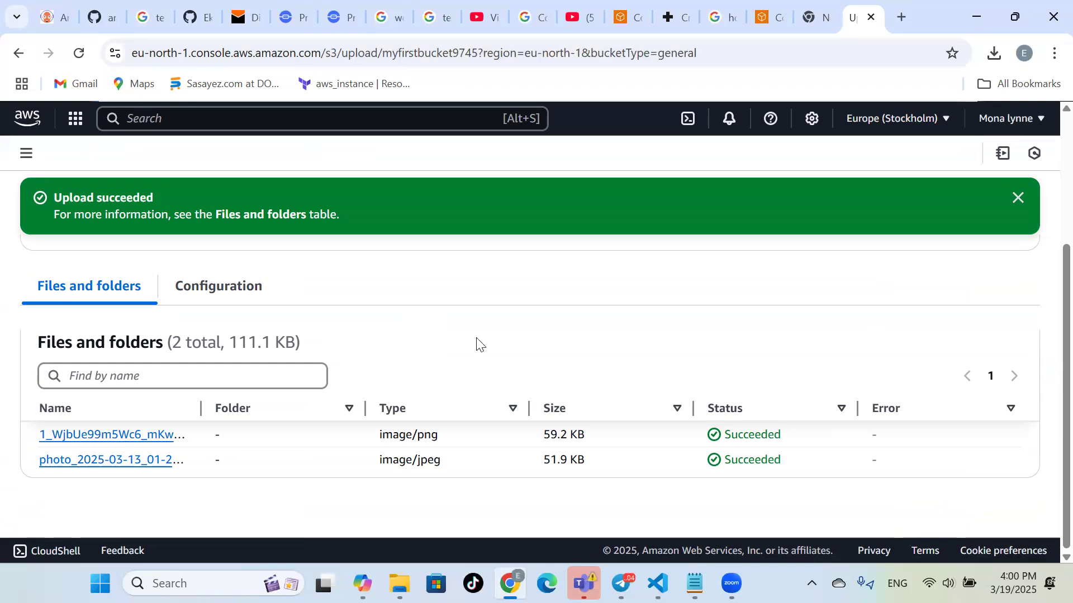
Open the uploaded object 1_WjbUe99m5Wc6_mKwbb6skQ.png and examine its overview details
{"action": "scroll", "coordinate": [430, 347], "scroll_direction": "up", "scroll_amount": 2}
{"action": "scroll", "coordinate": [431, 347], "scroll_direction": "down", "scroll_amount": 1}
{"action": "scroll", "coordinate": [430, 347], "scroll_direction": "down", "scroll_amount": 1}
{"action": "left_click", "coordinate": [114, 437]}
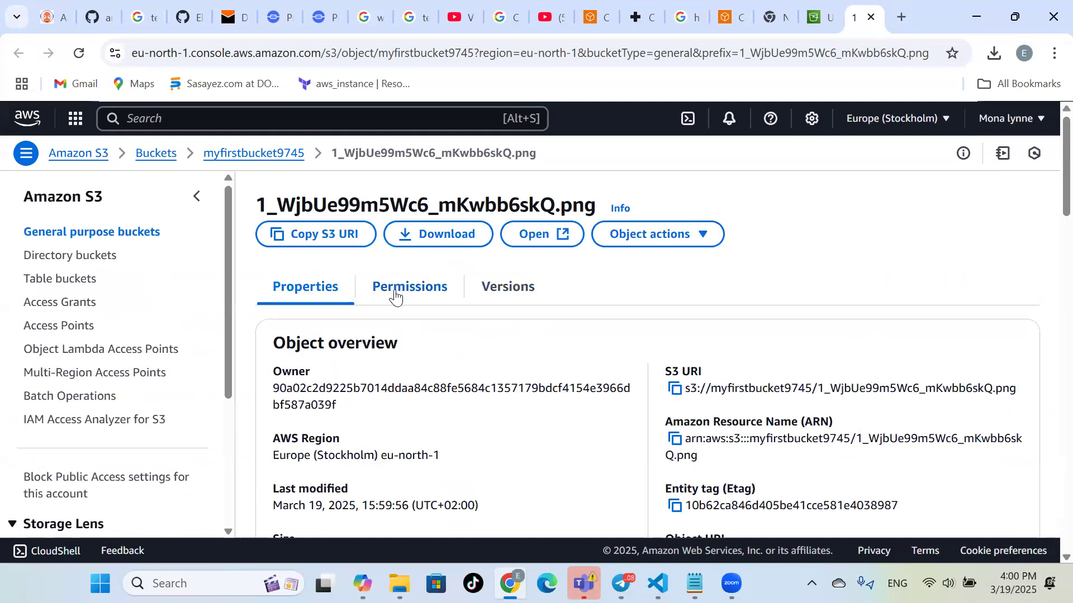
{"action": "scroll", "coordinate": [459, 415], "scroll_direction": "down", "scroll_amount": 2}
{"action": "scroll", "coordinate": [460, 415], "scroll_direction": "down", "scroll_amount": 8}
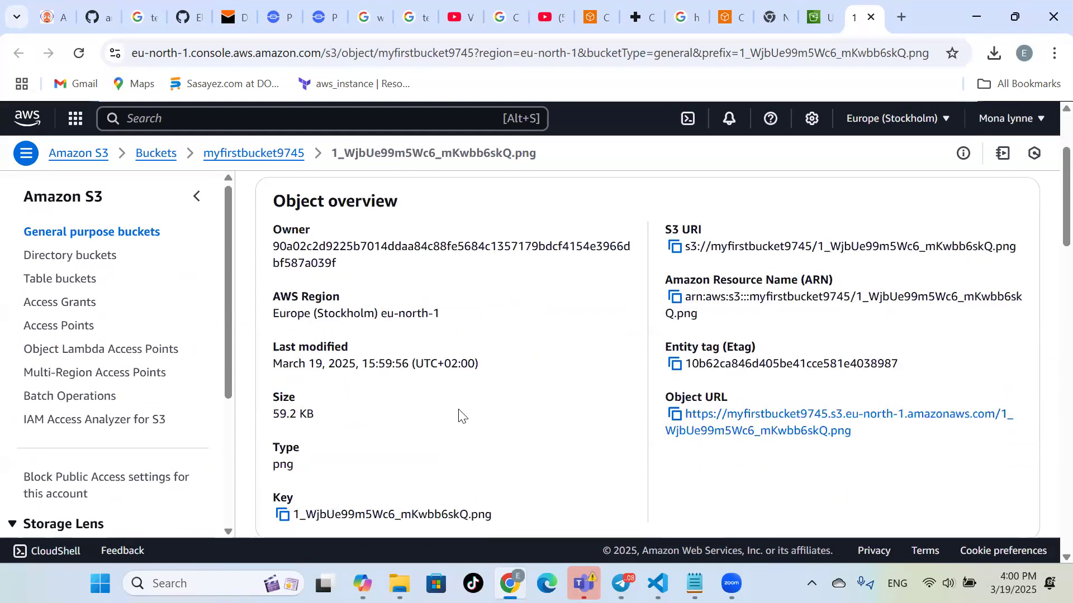
Review the access control list permissions and the versions of the object 1_WjbUe99m5Wc6_mKwbb6skQ.png
{"action": "scroll", "coordinate": [459, 415], "scroll_direction": "up", "scroll_amount": 9}
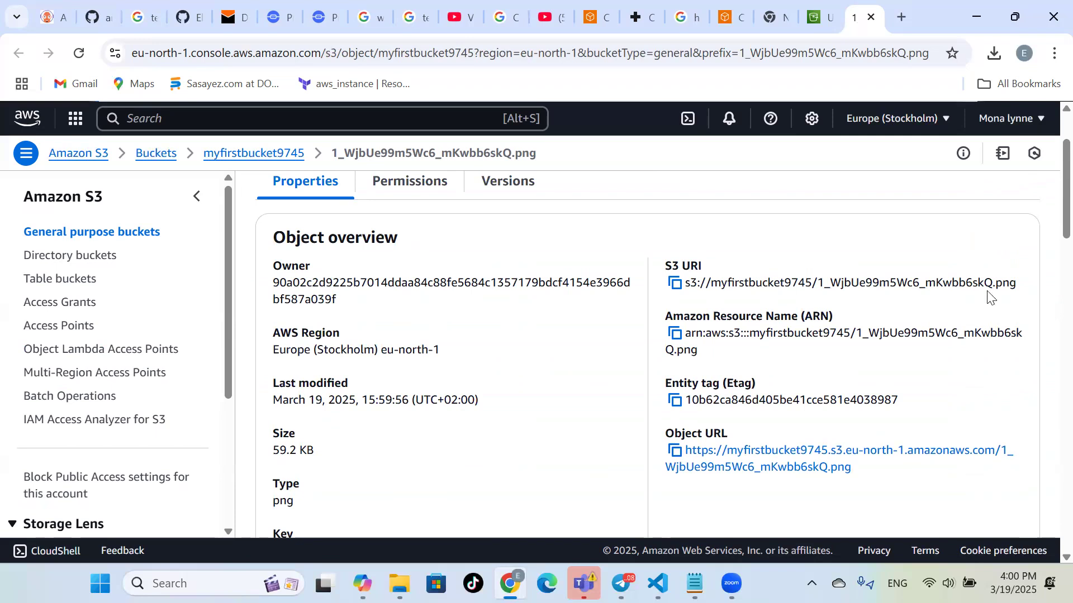
{"action": "scroll", "coordinate": [527, 318], "scroll_direction": "up", "scroll_amount": 1}
{"action": "left_click", "coordinate": [397, 260]}
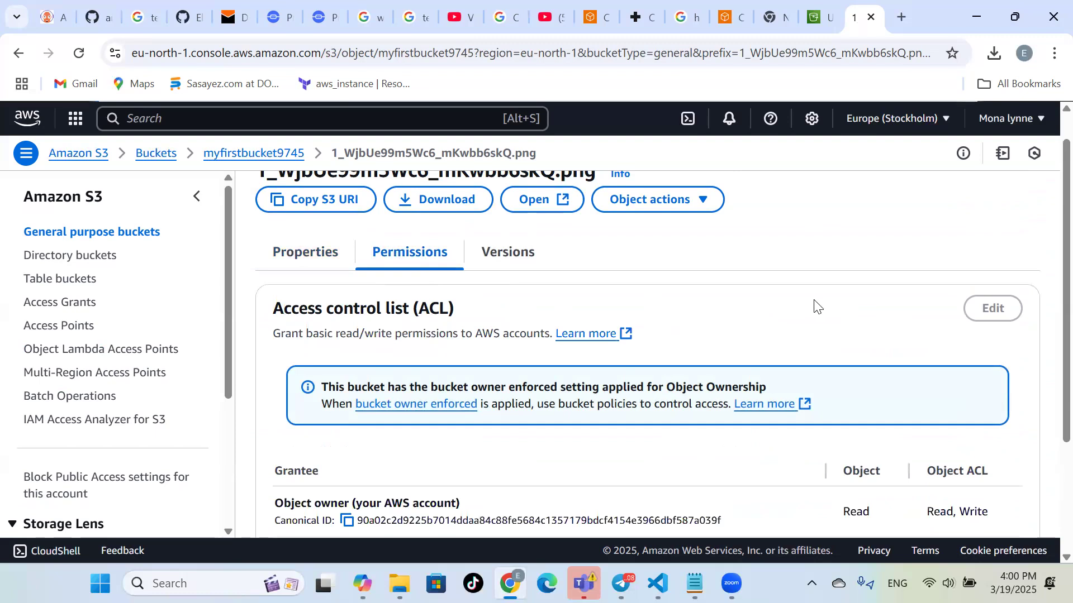
{"action": "scroll", "coordinate": [813, 299], "scroll_direction": "down", "scroll_amount": 2}
{"action": "scroll", "coordinate": [813, 299], "scroll_direction": "down", "scroll_amount": 1}
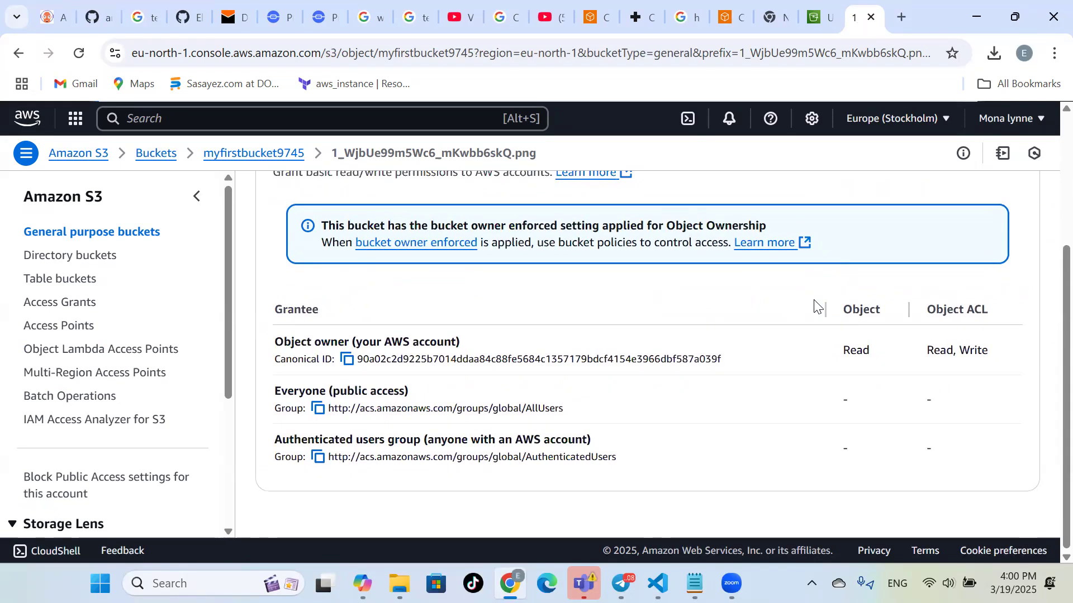
{"action": "scroll", "coordinate": [548, 401], "scroll_direction": "up", "scroll_amount": 2}
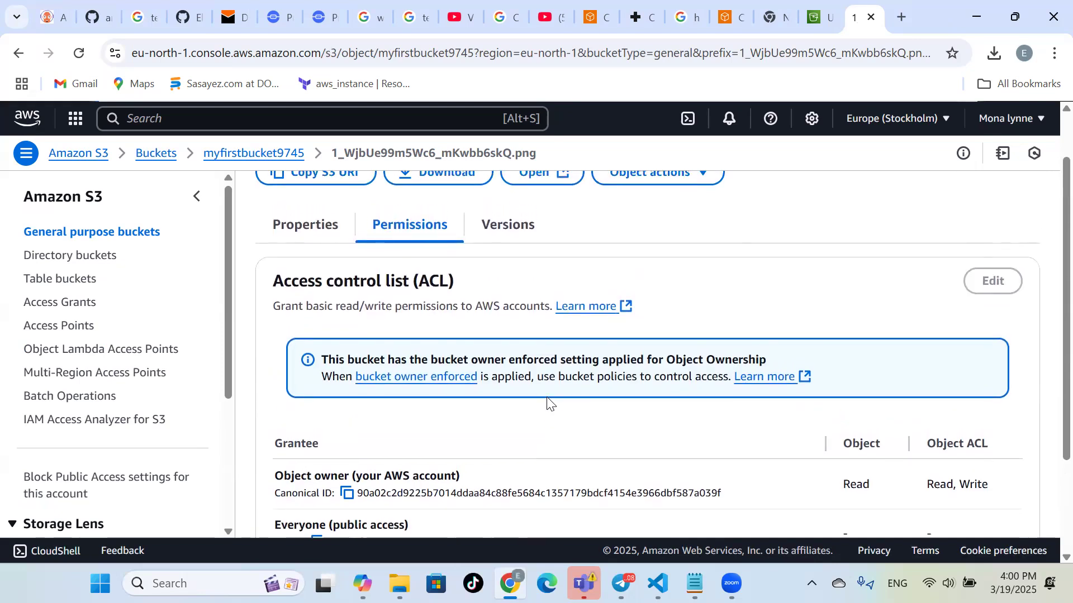
{"action": "scroll", "coordinate": [547, 403], "scroll_direction": "up", "scroll_amount": 1}
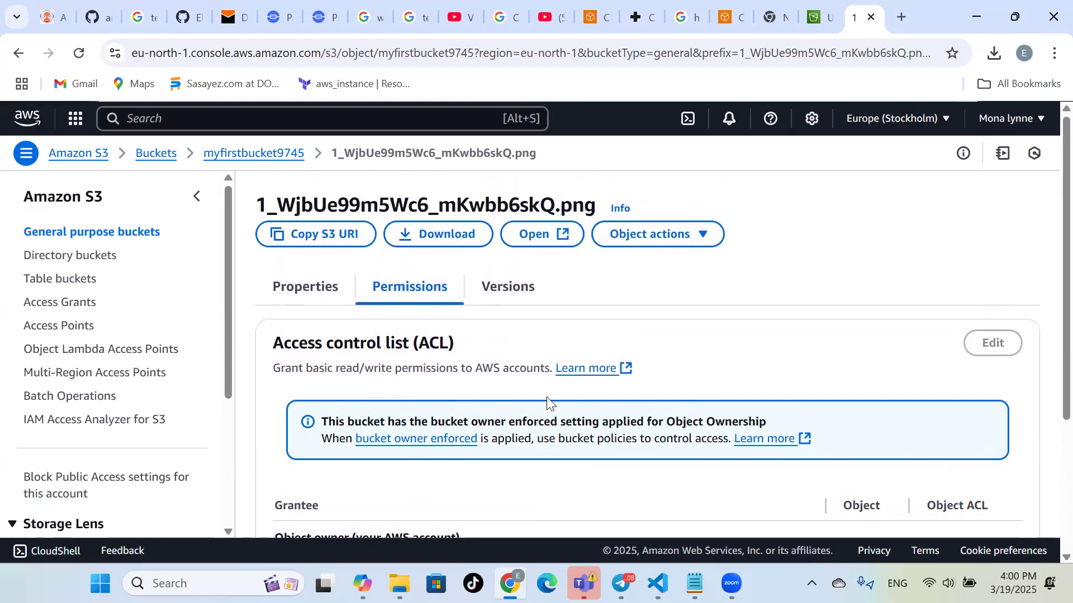
{"action": "left_click", "coordinate": [520, 298]}
Copy the S3 URI of 1_WjbUe99m5Wc6_mKwbb6skQ.png and try to open it in a new browser tab
{"action": "left_click", "coordinate": [309, 237]}
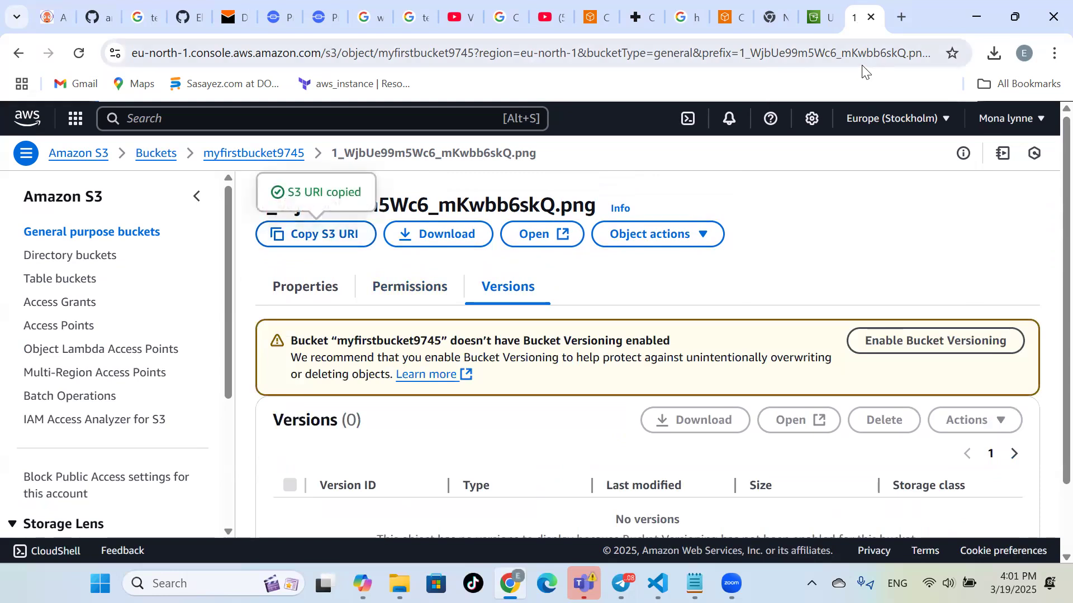
{"action": "left_click", "coordinate": [901, 13]}
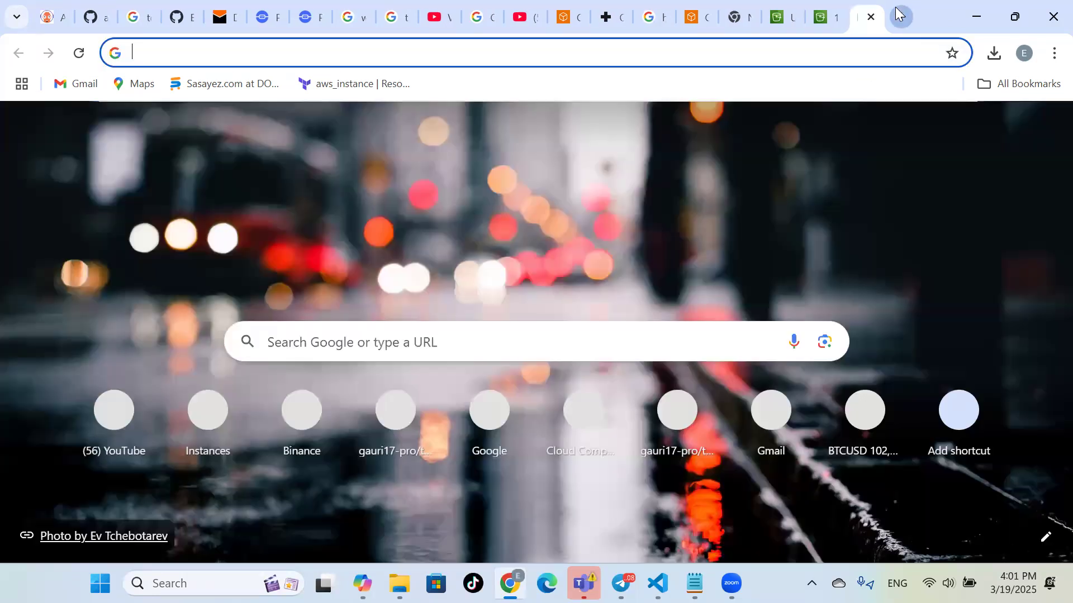
{"action": "key", "text": "ctrl+v"}
{"action": "key", "text": "Return"}
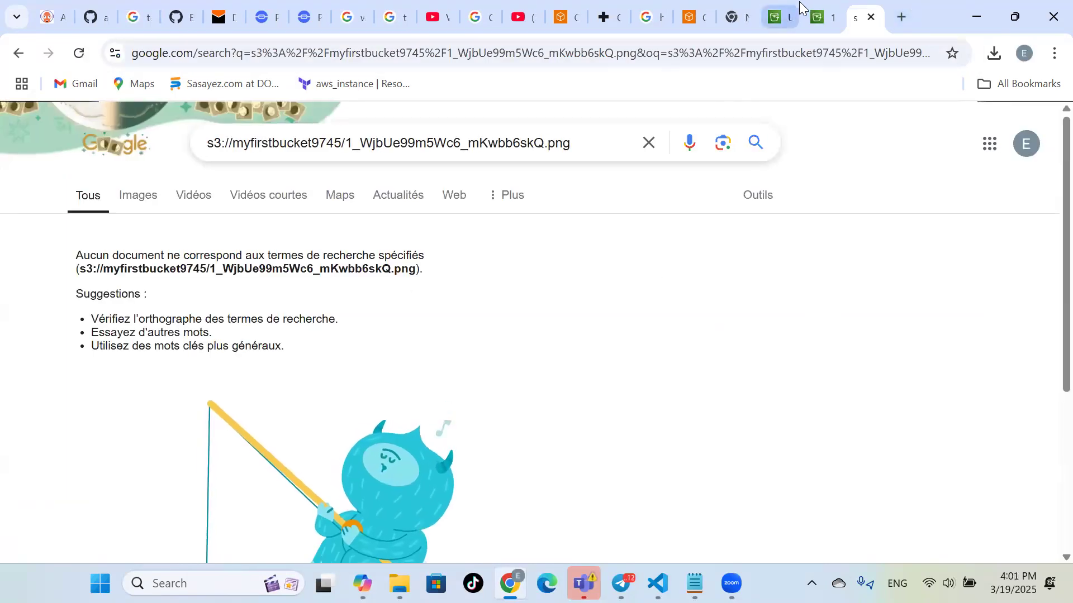
Return to the upload results and view the uploaded image photo_2025-03-13_01-20-27.jpg in the browser through its object page
{"action": "left_click", "coordinate": [817, 15]}
{"action": "left_click", "coordinate": [835, 17]}
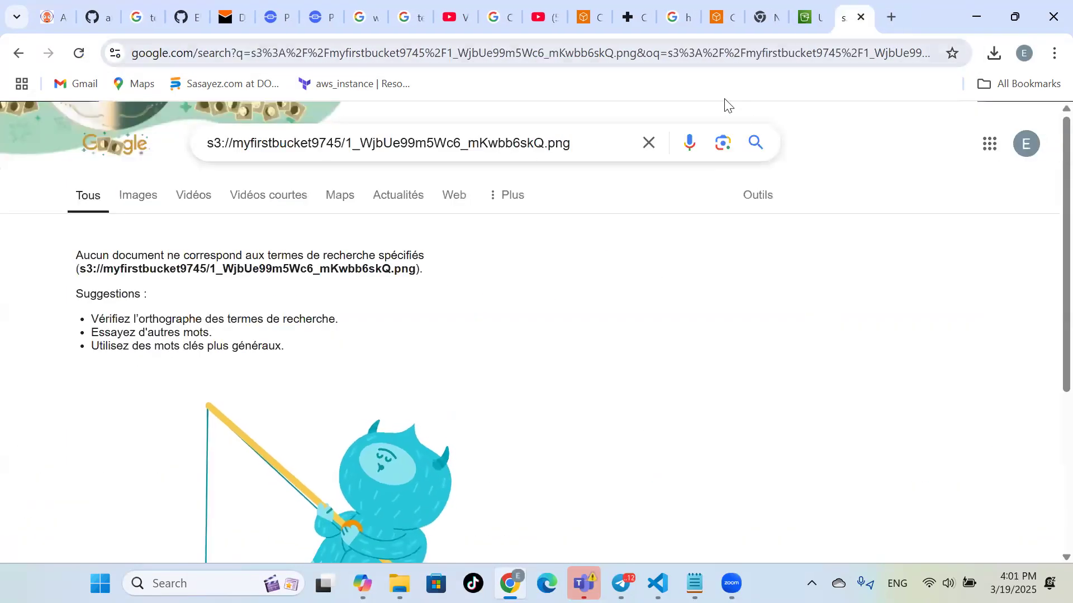
{"action": "key", "text": "ctrl+shift+Tab"}
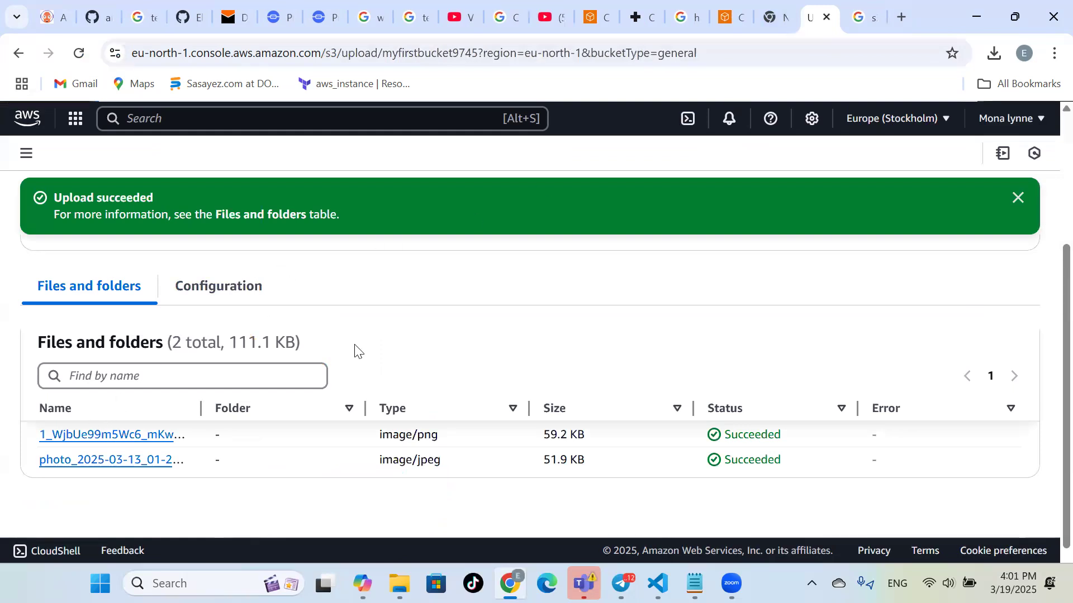
{"action": "left_click", "coordinate": [108, 463]}
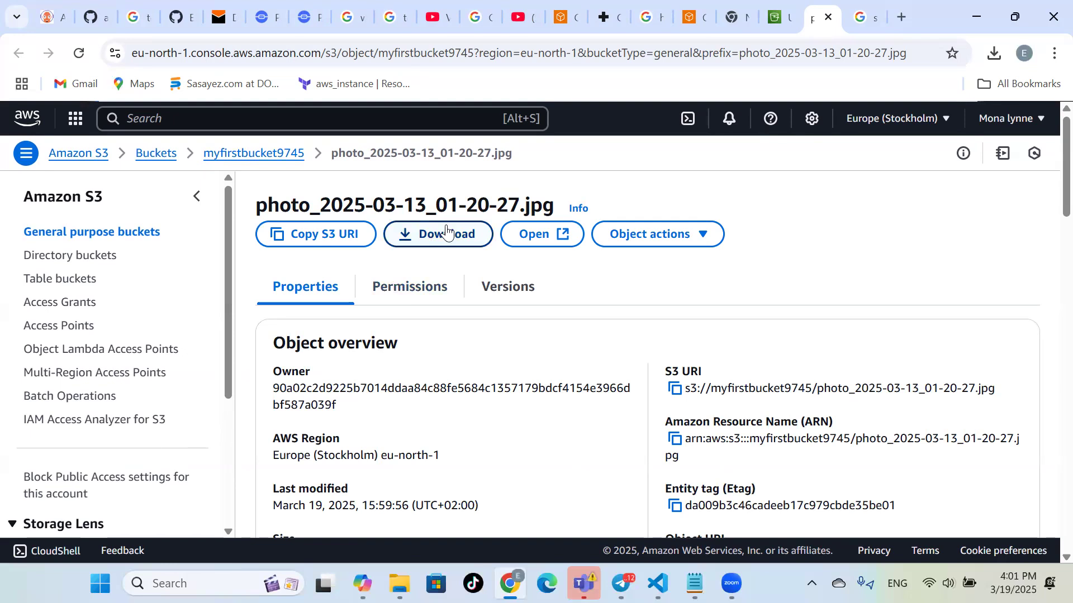
{"action": "left_click", "coordinate": [532, 233]}
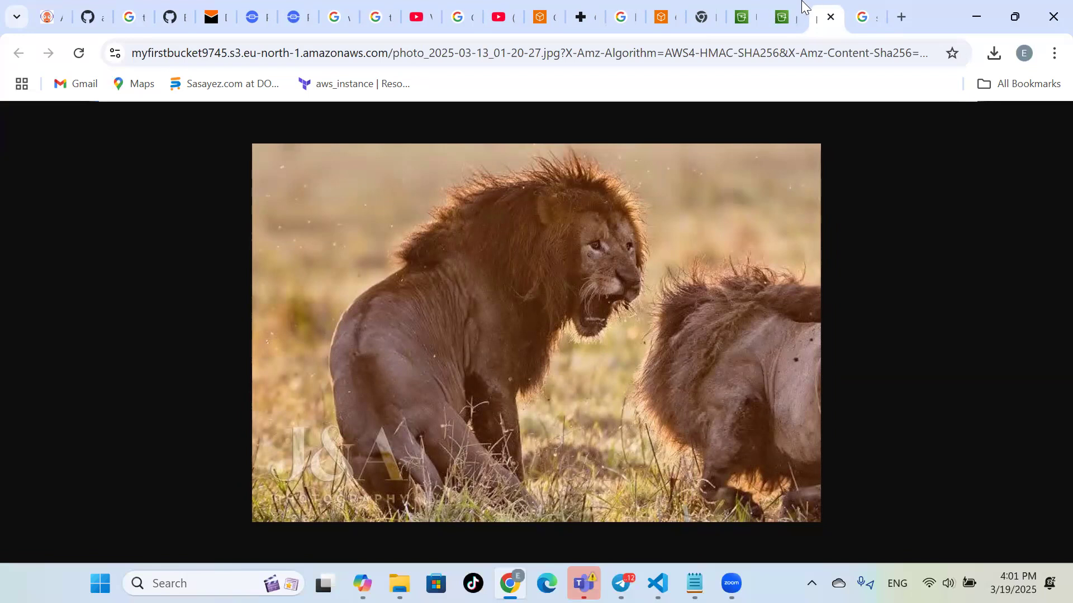
Reopen photo_2025-03-13_01-20-27.jpg from the upload results, view the image again and close its tab
{"action": "left_click", "coordinate": [785, 16]}
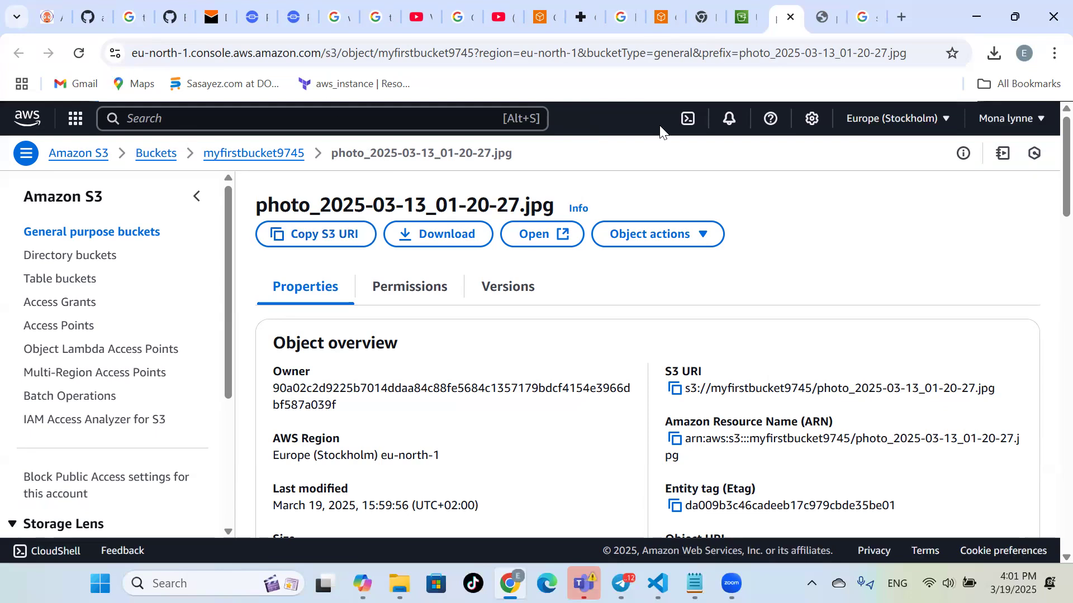
{"action": "left_click", "coordinate": [746, 15]}
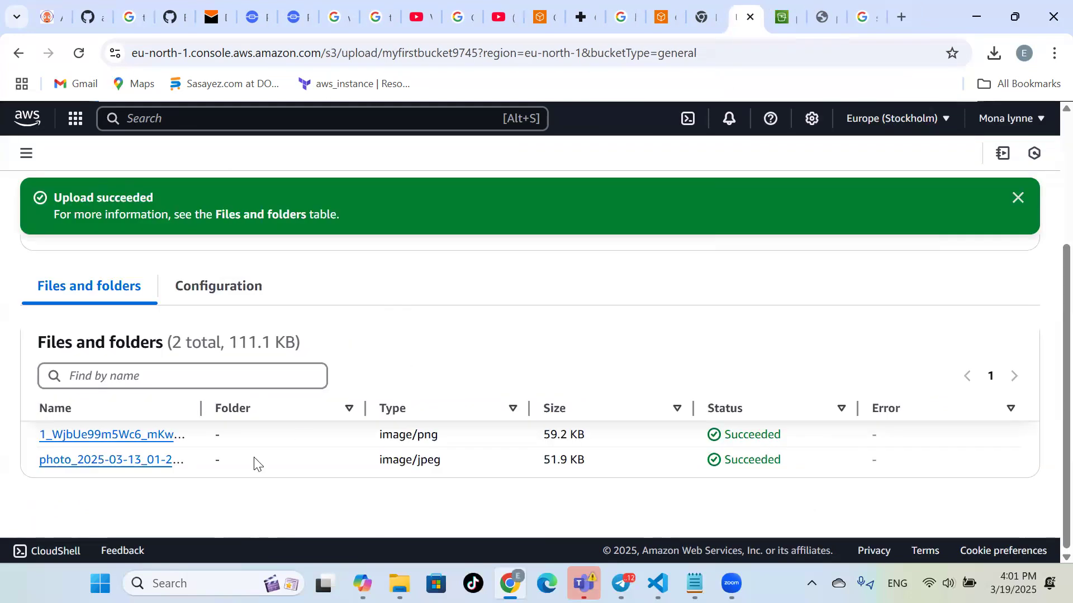
{"action": "left_click", "coordinate": [126, 467]}
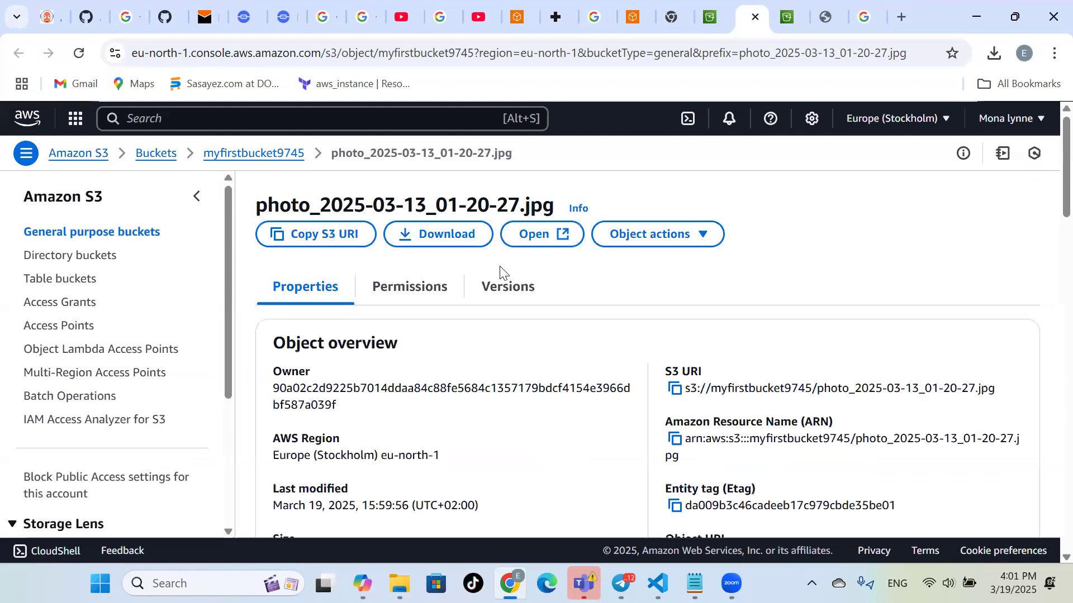
{"action": "left_click", "coordinate": [525, 242]}
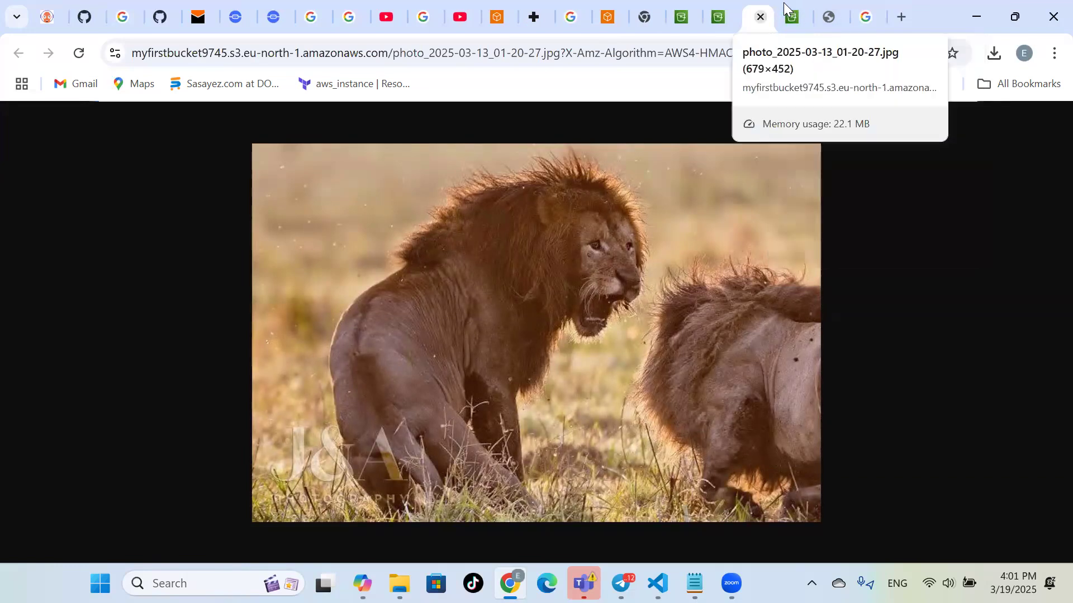
{"action": "key", "text": "ctrl+w"}
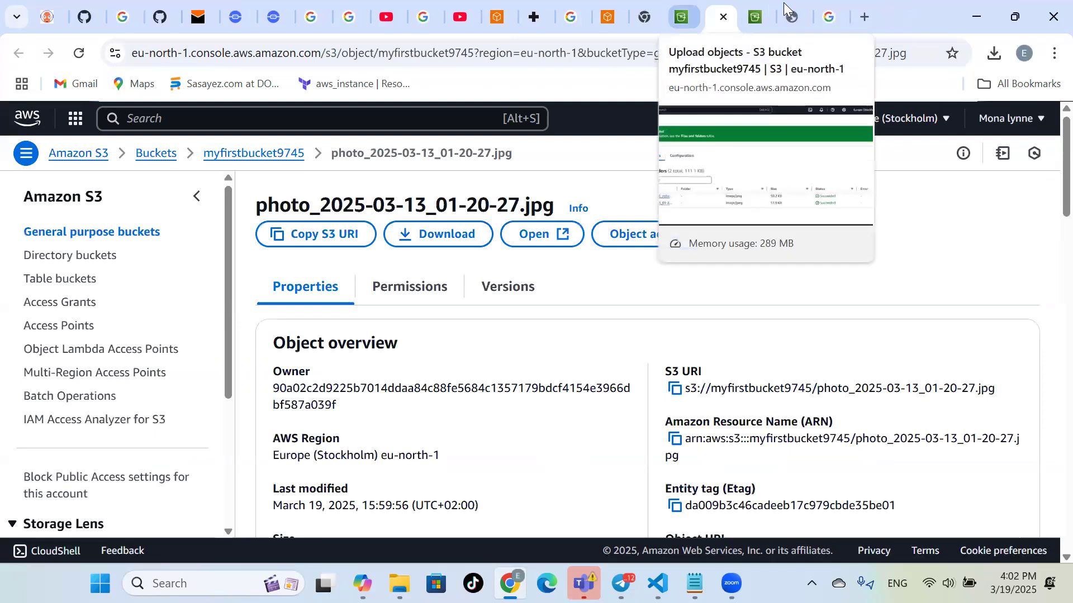
Open the object 1_WjbUe99m5Wc6_mKwbb6skQ.png from the upload results, view the image and return to its object page
{"action": "key", "text": "ctrl+shift+Tab"}
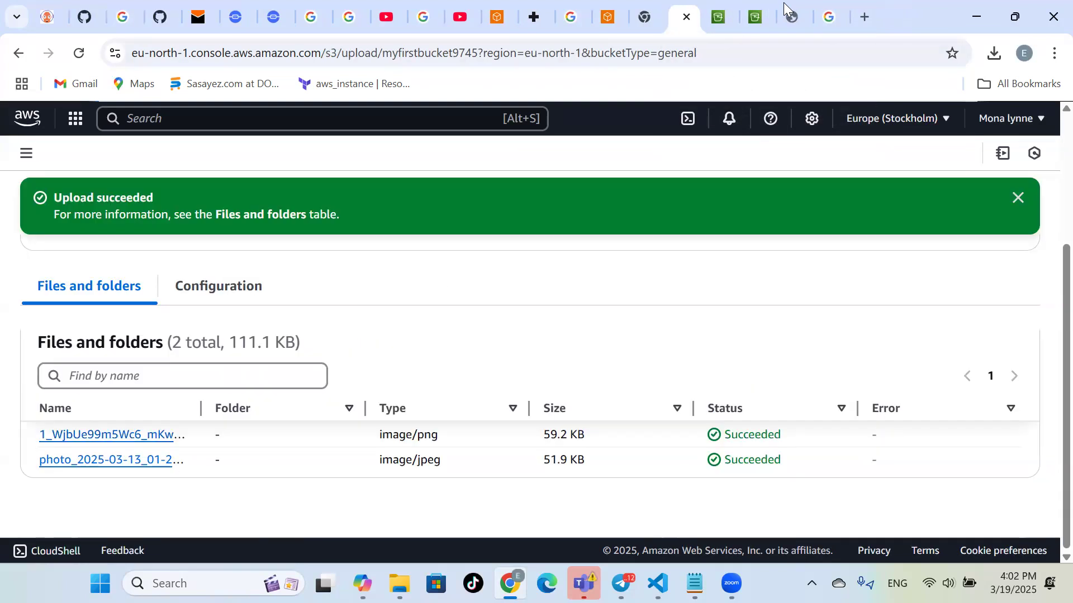
{"action": "left_click", "coordinate": [140, 442]}
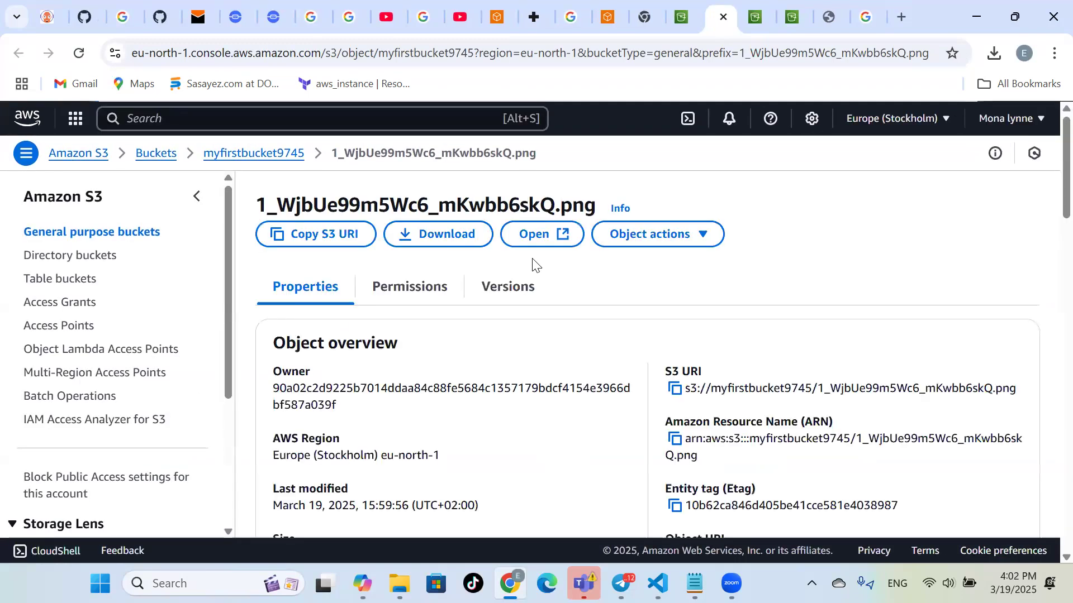
{"action": "left_click", "coordinate": [538, 244]}
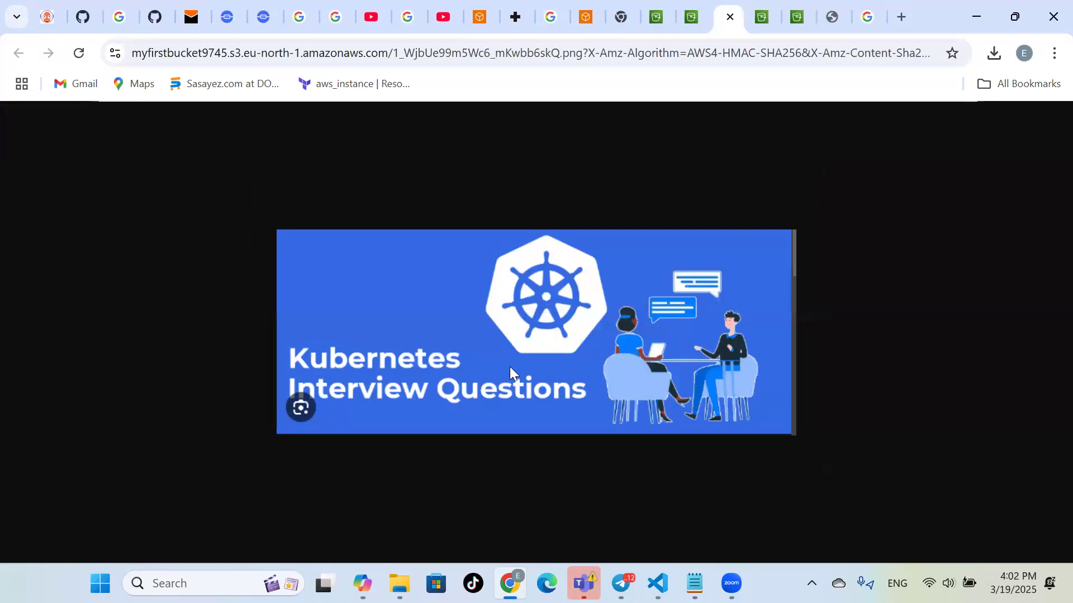
{"action": "key", "text": "ctrl+w"}
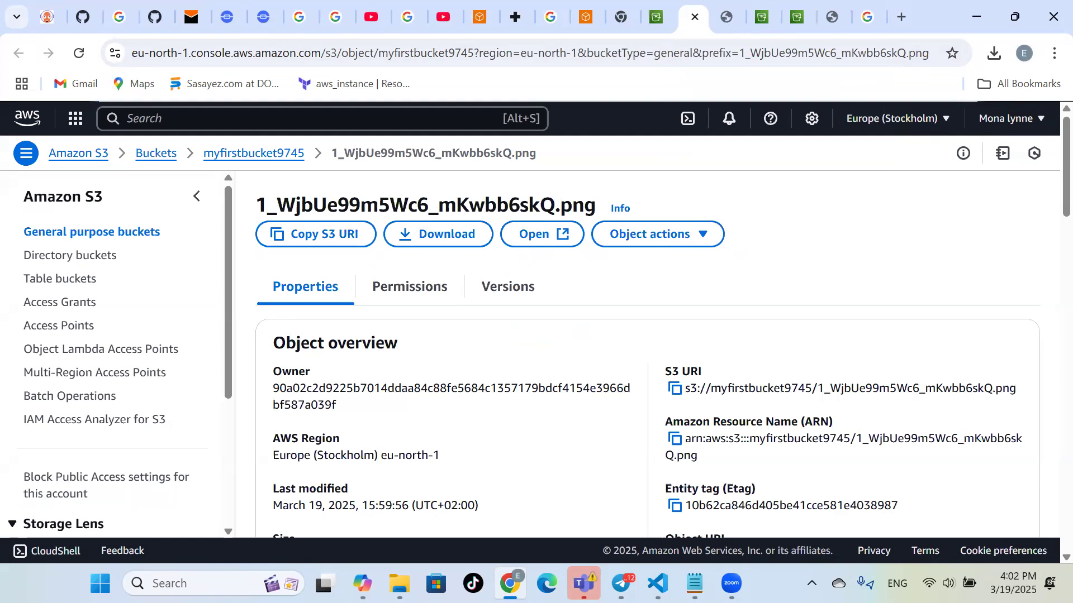
{"action": "key", "text": "alt+space"}
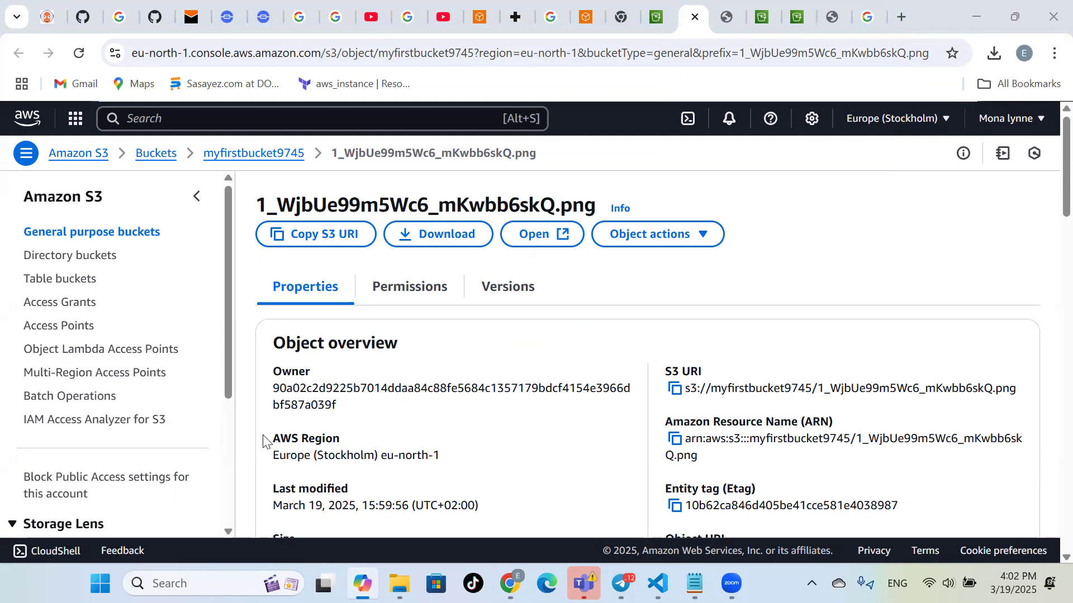
{"action": "key", "text": "alt+space"}
{"action": "left_click", "coordinate": [736, 128]}
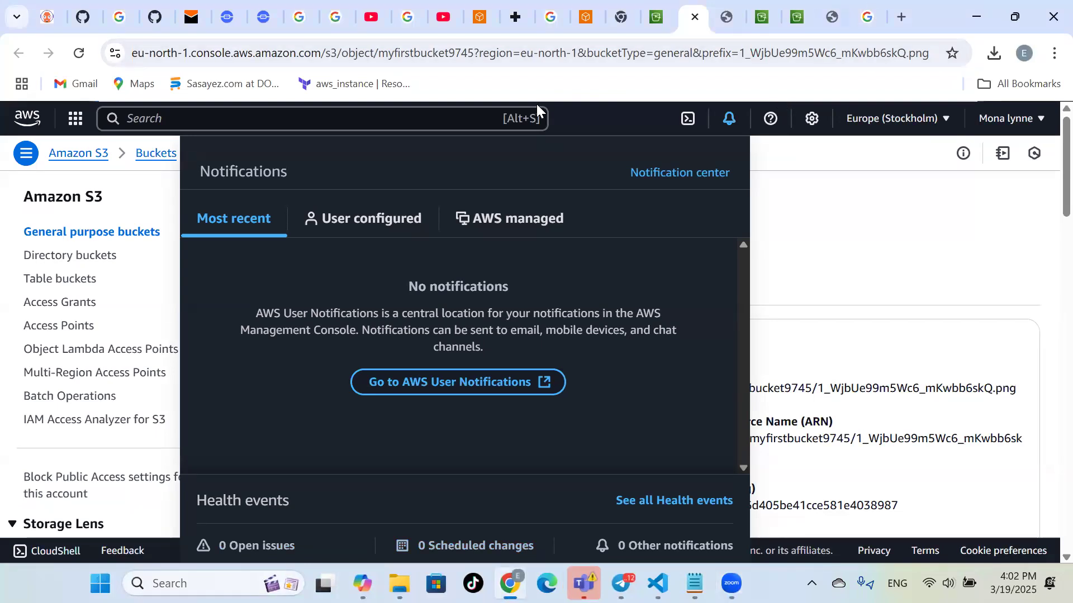
{"action": "left_click", "coordinate": [820, 122]}
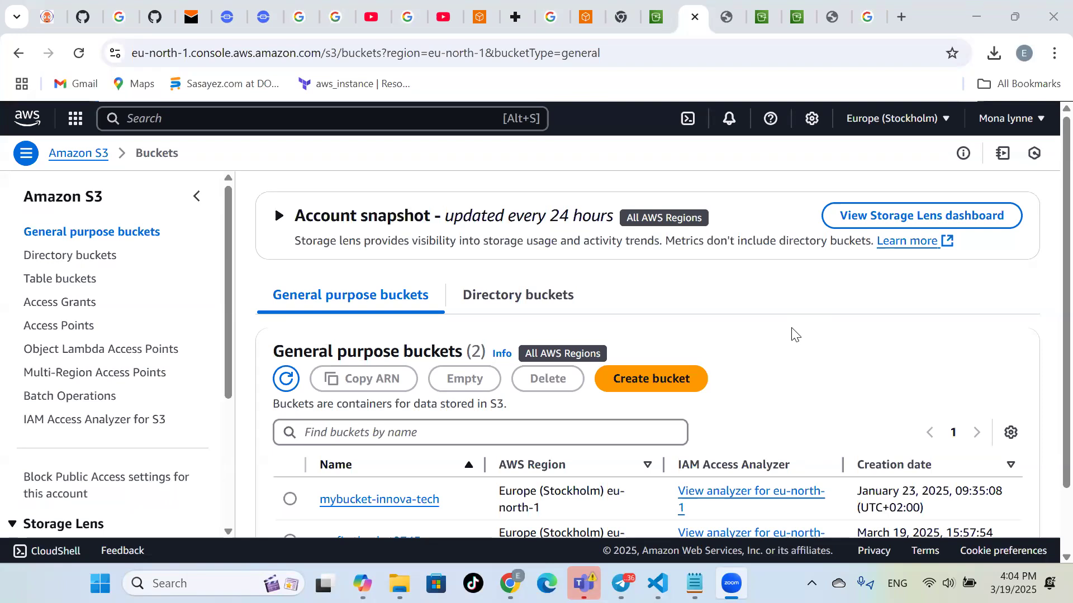
Open the bucket myfirstbucket9745 from the general purpose buckets list and look through its objects
{"action": "scroll", "coordinate": [793, 334], "scroll_direction": "down", "scroll_amount": 2}
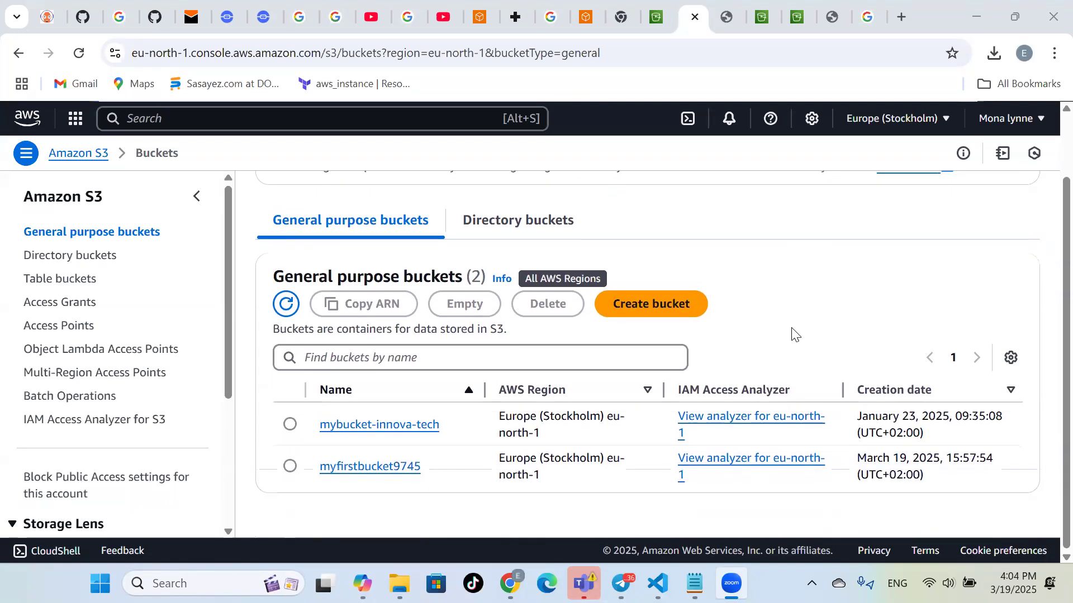
{"action": "left_click", "coordinate": [388, 475]}
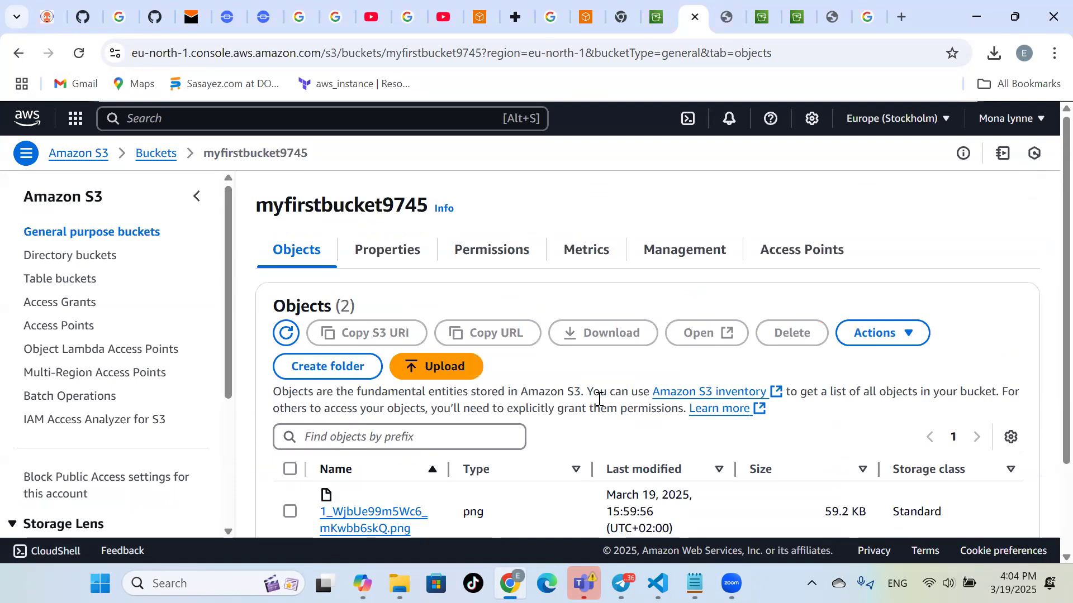
{"action": "scroll", "coordinate": [556, 450], "scroll_direction": "down", "scroll_amount": 2}
{"action": "scroll", "coordinate": [556, 450], "scroll_direction": "up", "scroll_amount": 2}
Edit the Block public access settings in the bucket's permissions and turn off Block all public access
{"action": "left_click", "coordinate": [490, 252]}
{"action": "scroll", "coordinate": [567, 385], "scroll_direction": "down", "scroll_amount": 2}
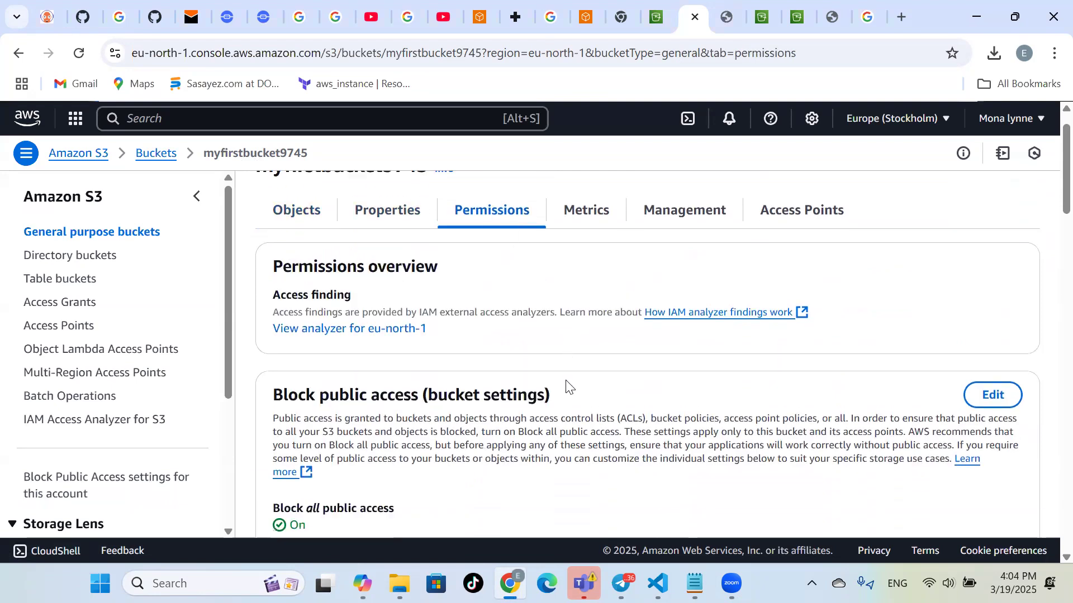
{"action": "scroll", "coordinate": [735, 346], "scroll_direction": "down", "scroll_amount": 3}
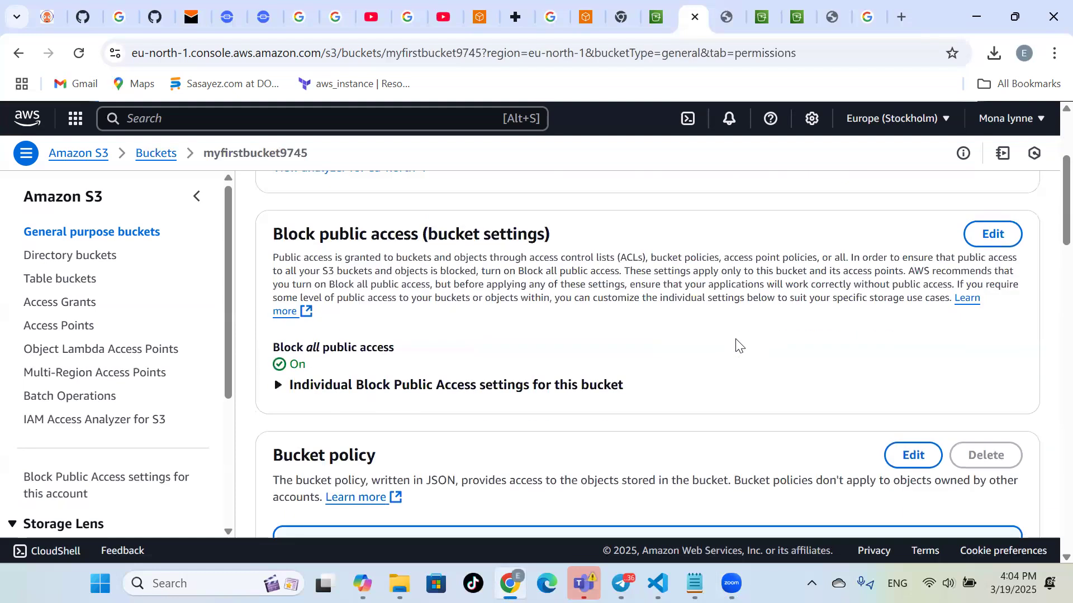
{"action": "scroll", "coordinate": [735, 346], "scroll_direction": "up", "scroll_amount": 1}
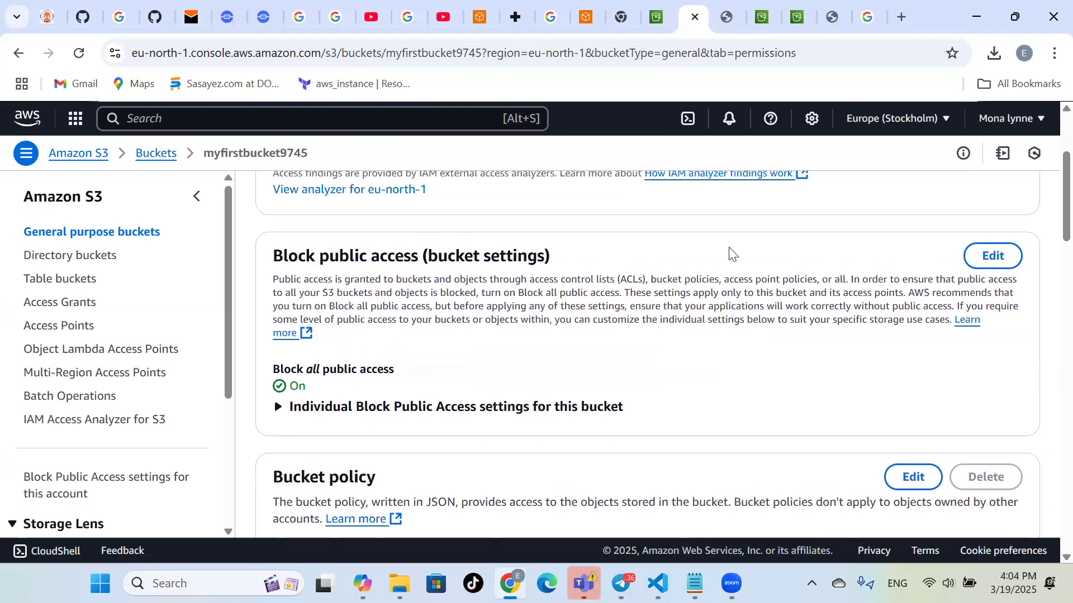
{"action": "left_click", "coordinate": [992, 256]}
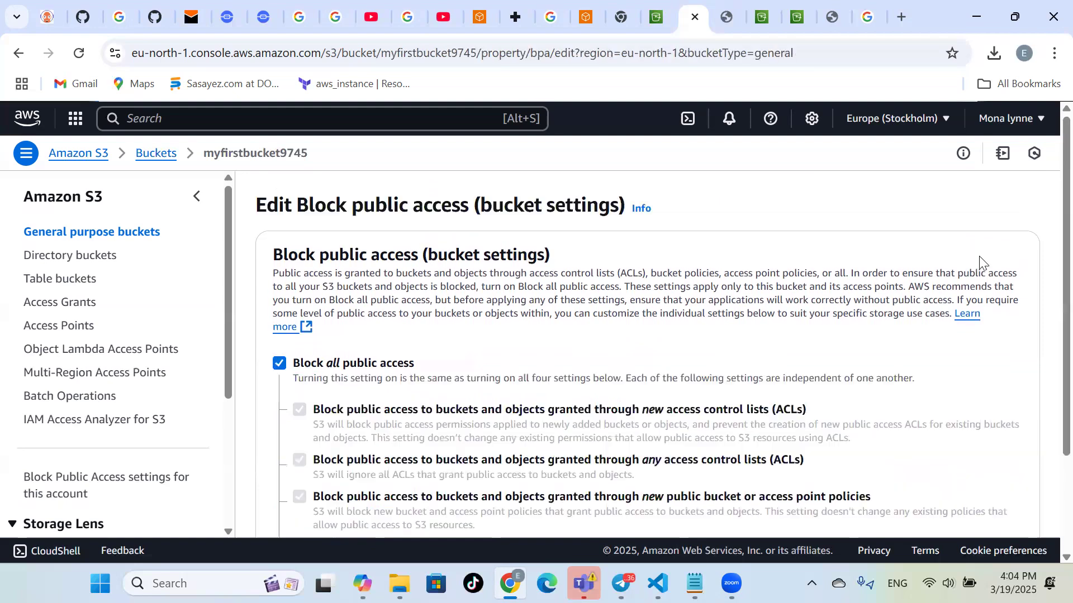
{"action": "left_click", "coordinate": [279, 364]}
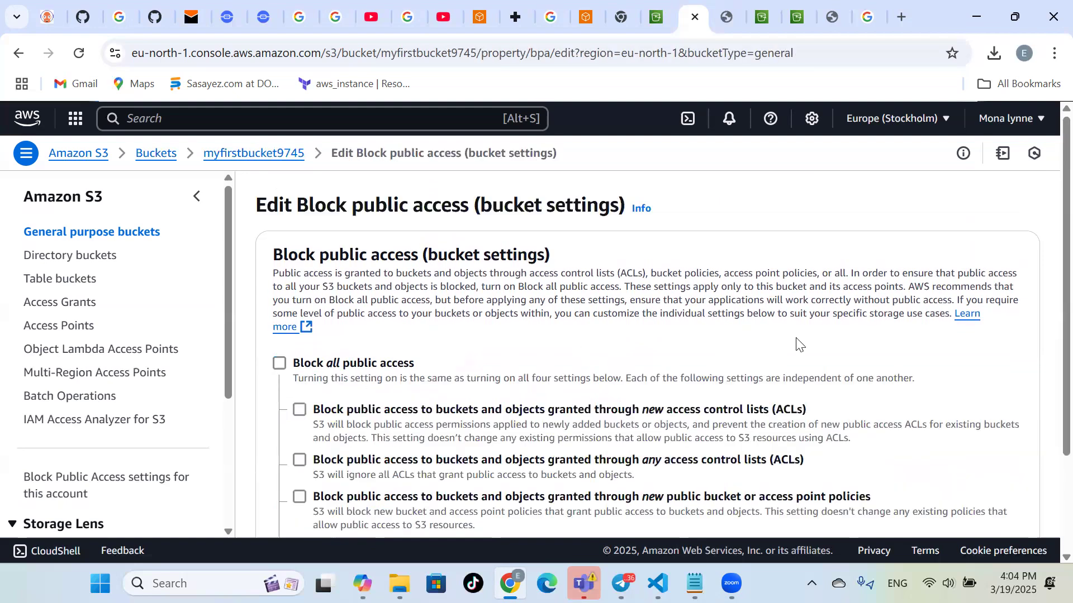
{"action": "scroll", "coordinate": [798, 342], "scroll_direction": "down", "scroll_amount": 2}
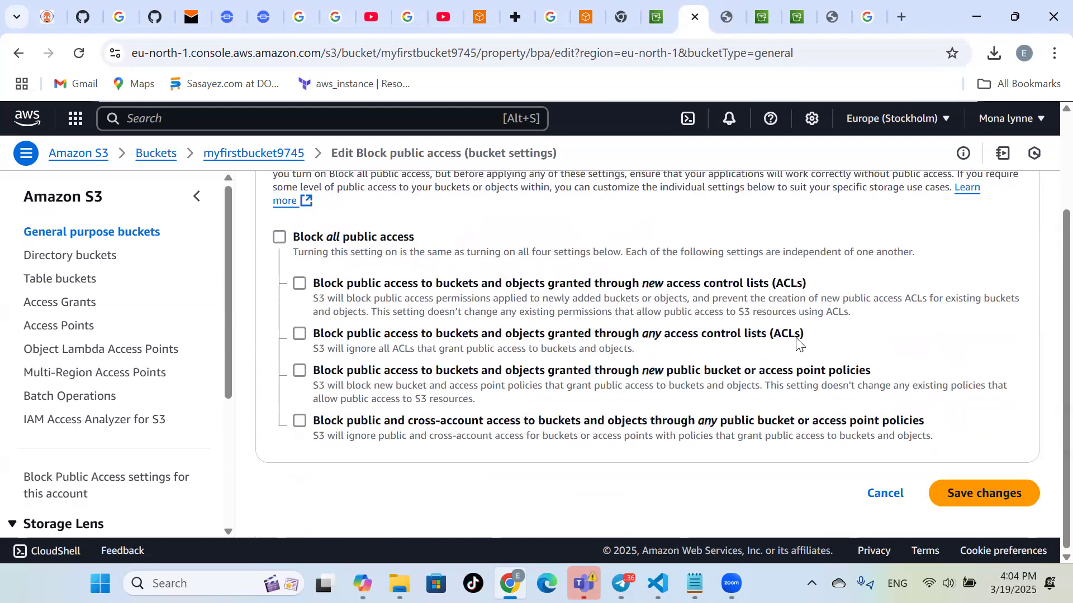
Save the Block public access changes and confirm them by entering confirm in the confirmation field
{"action": "left_click", "coordinate": [987, 494]}
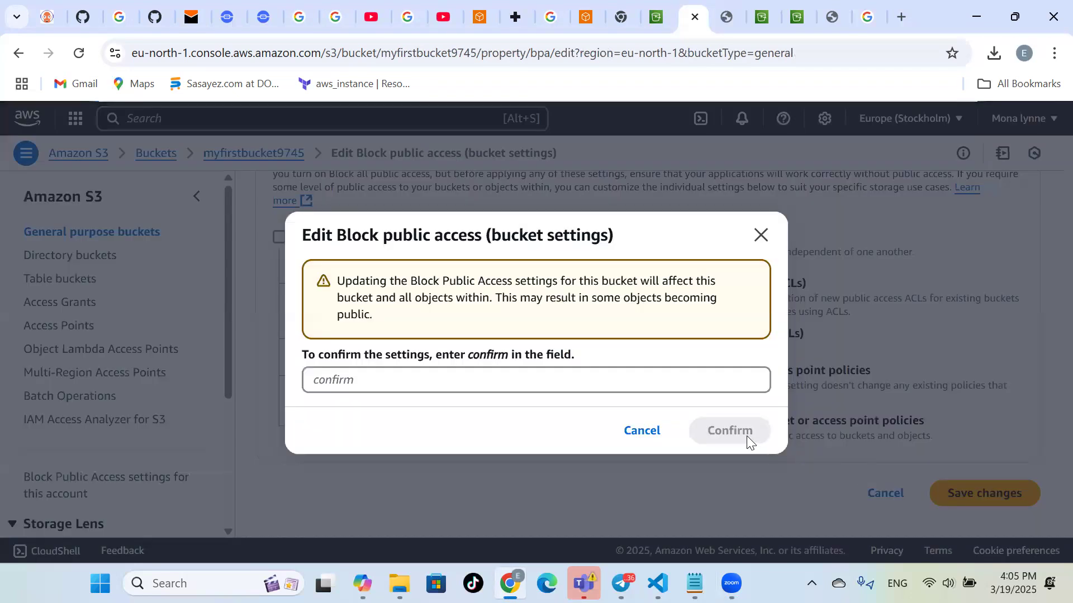
{"action": "left_click", "coordinate": [605, 382]}
{"action": "type", "text": "c"}
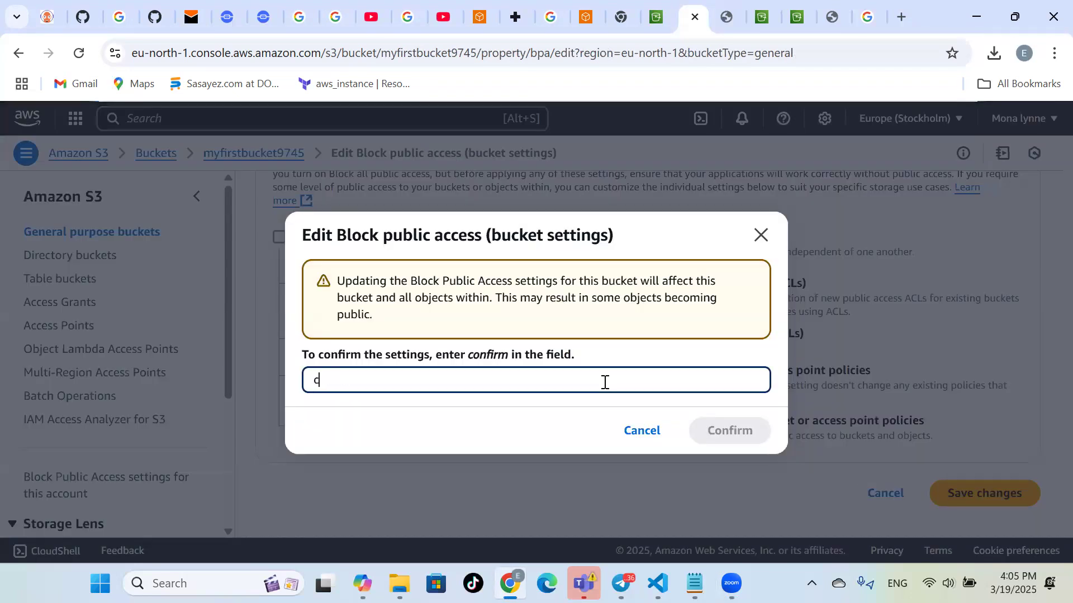
{"action": "type", "text": "onfirm"}
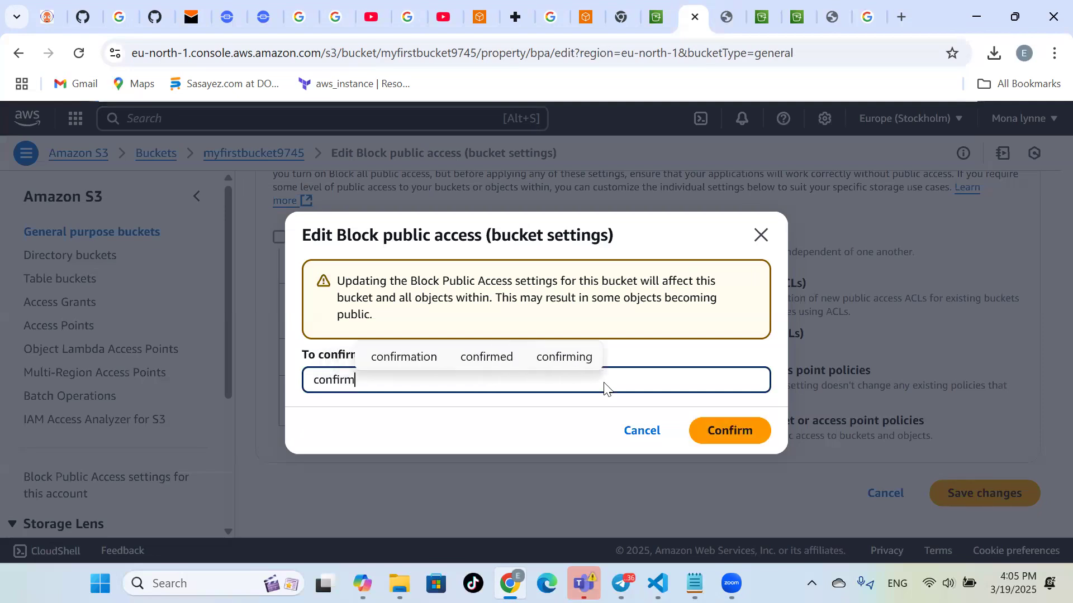
{"action": "left_click", "coordinate": [731, 431]}
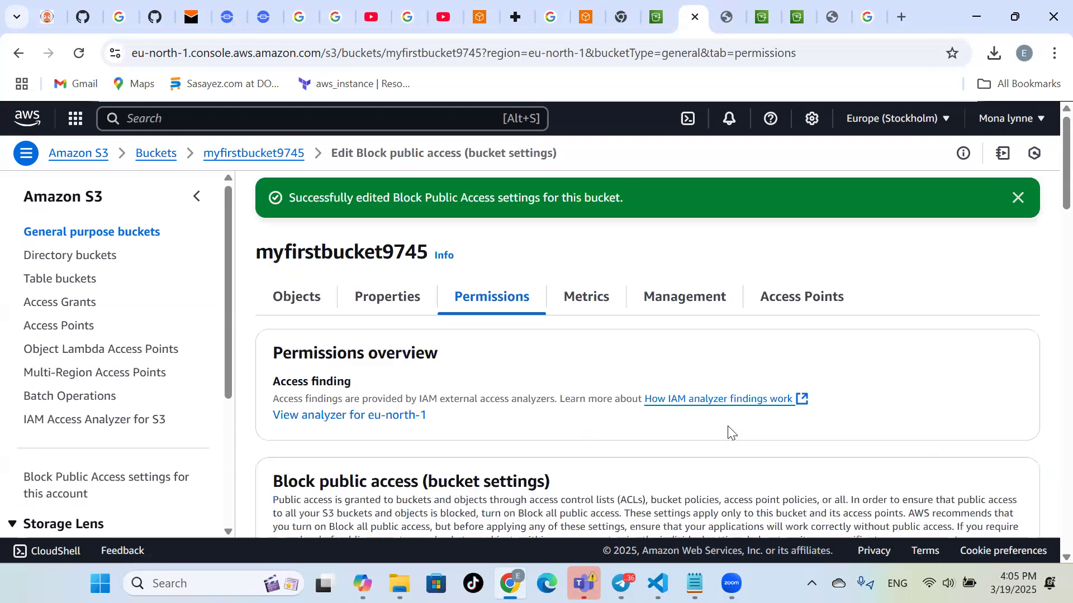
Review the bucket policy section in the permissions of myfirstbucket9745 and open the policy for editing
{"action": "scroll", "coordinate": [914, 424], "scroll_direction": "down", "scroll_amount": 2}
{"action": "scroll", "coordinate": [914, 422], "scroll_direction": "down", "scroll_amount": 2}
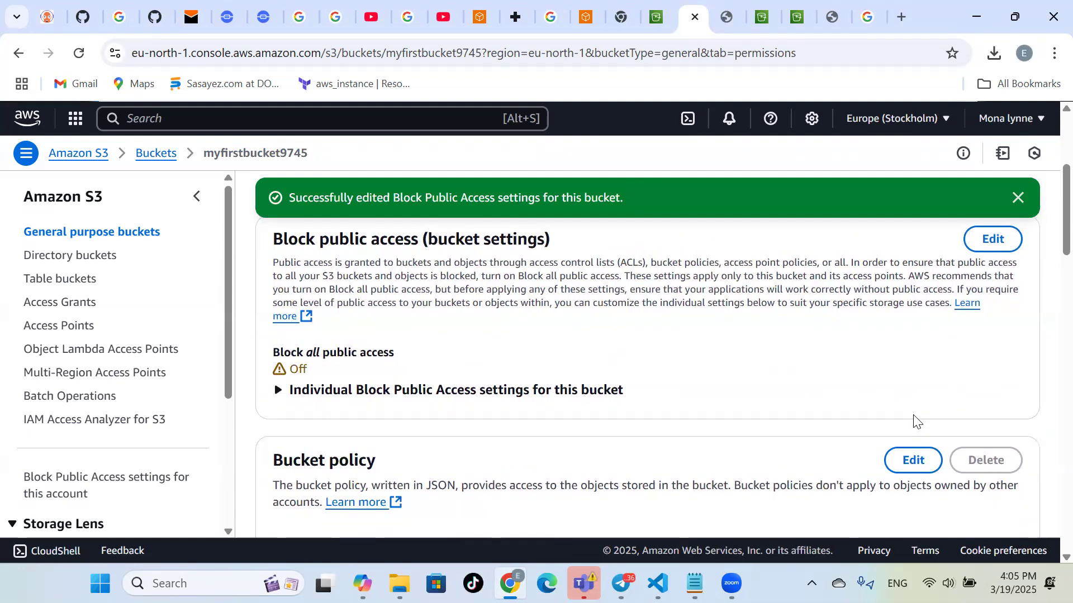
{"action": "scroll", "coordinate": [914, 417], "scroll_direction": "down", "scroll_amount": 1}
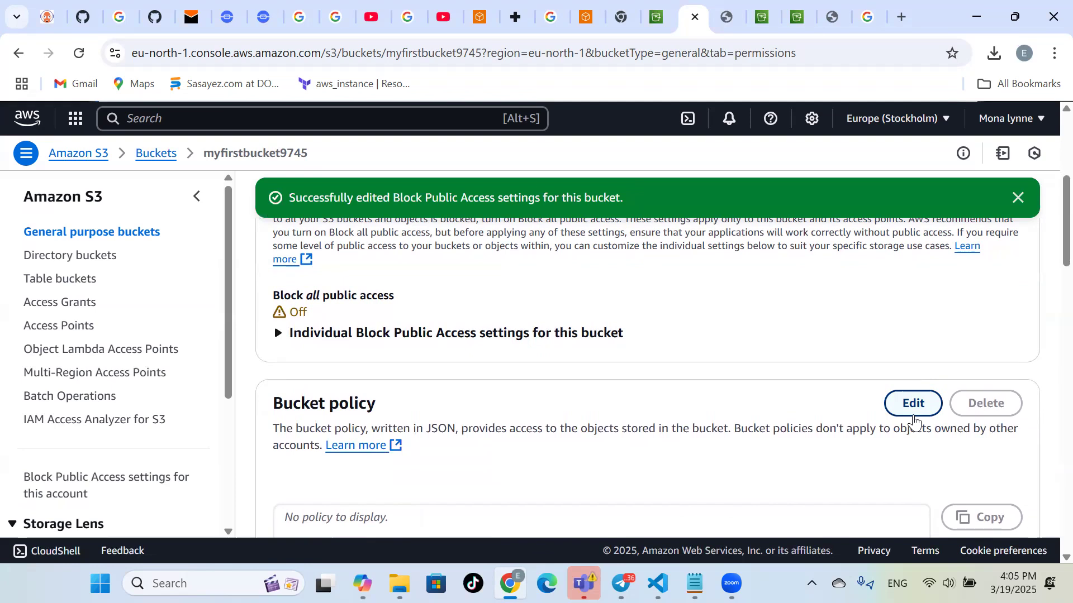
{"action": "scroll", "coordinate": [914, 416], "scroll_direction": "down", "scroll_amount": 2}
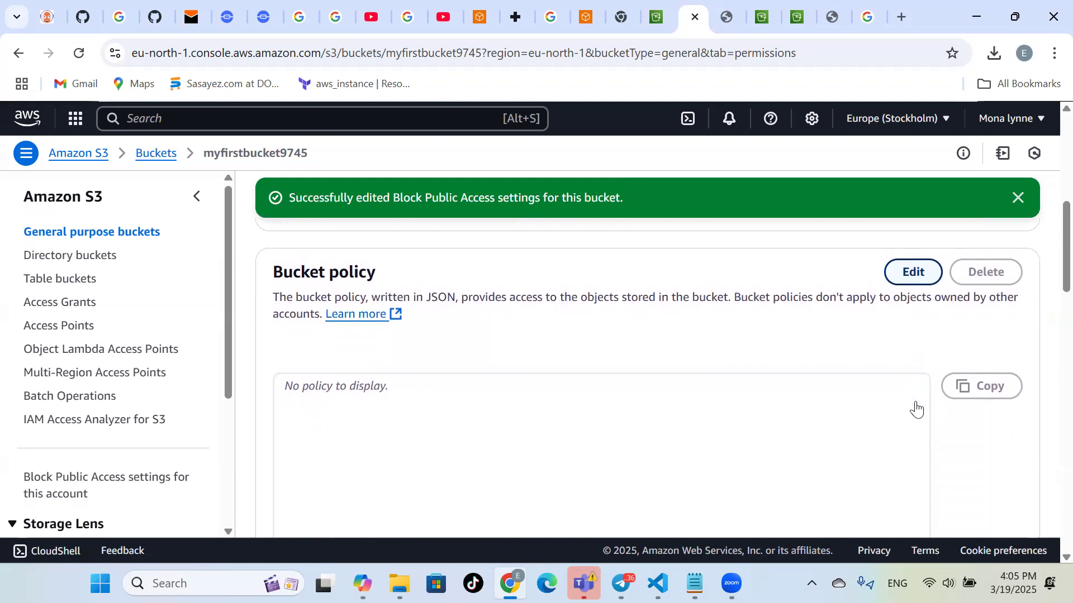
{"action": "scroll", "coordinate": [693, 425], "scroll_direction": "down", "scroll_amount": 2}
{"action": "scroll", "coordinate": [692, 426], "scroll_direction": "up", "scroll_amount": 2}
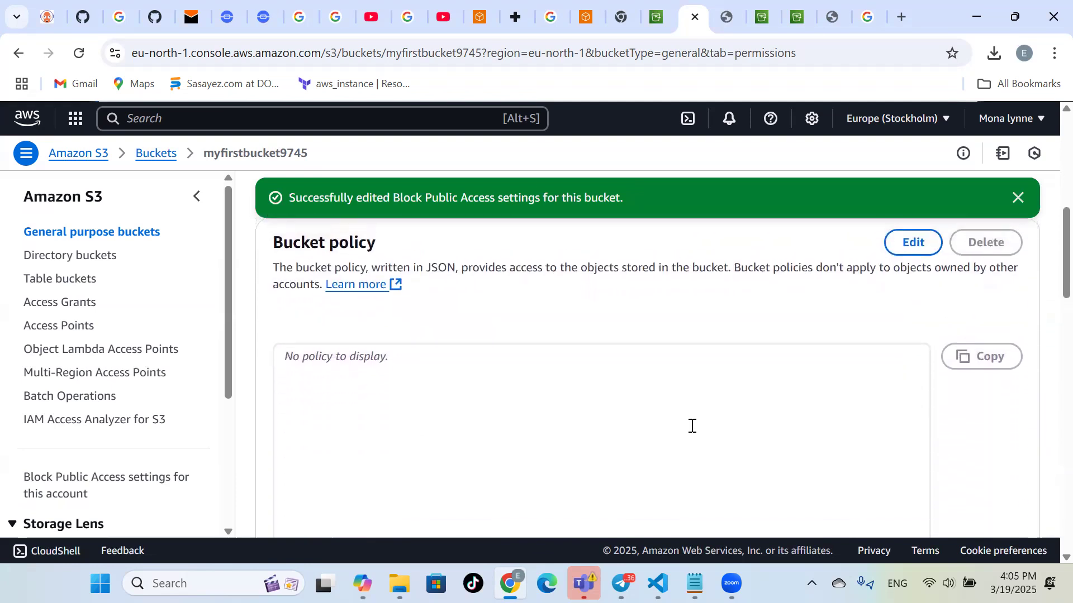
{"action": "left_click", "coordinate": [575, 412]}
{"action": "scroll", "coordinate": [576, 413], "scroll_direction": "down", "scroll_amount": 3}
{"action": "scroll", "coordinate": [575, 414], "scroll_direction": "down", "scroll_amount": 1}
{"action": "scroll", "coordinate": [576, 413], "scroll_direction": "up", "scroll_amount": 4}
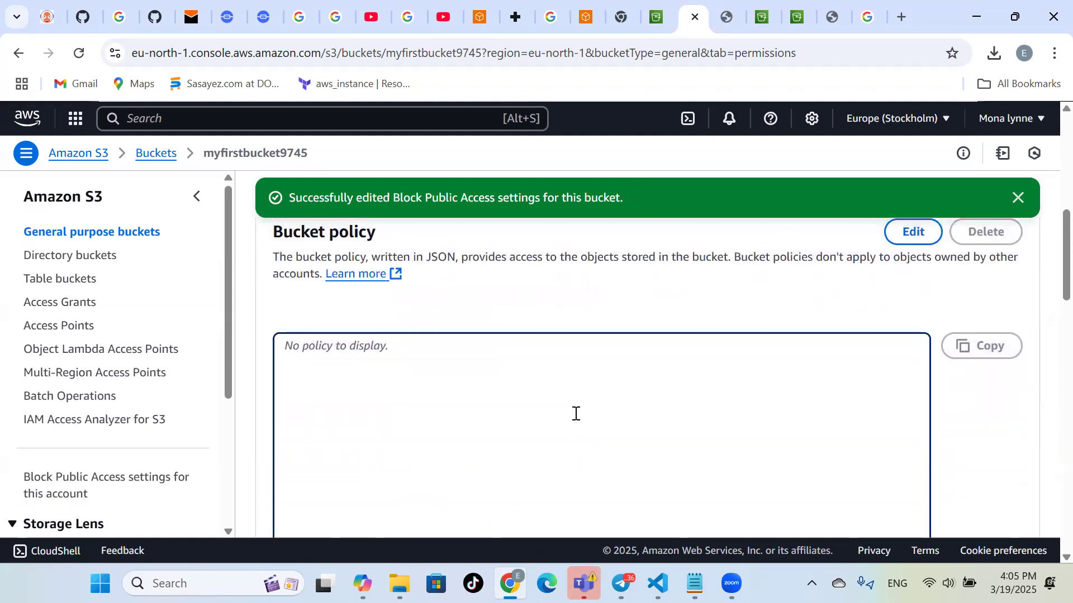
{"action": "scroll", "coordinate": [576, 414], "scroll_direction": "up", "scroll_amount": 1}
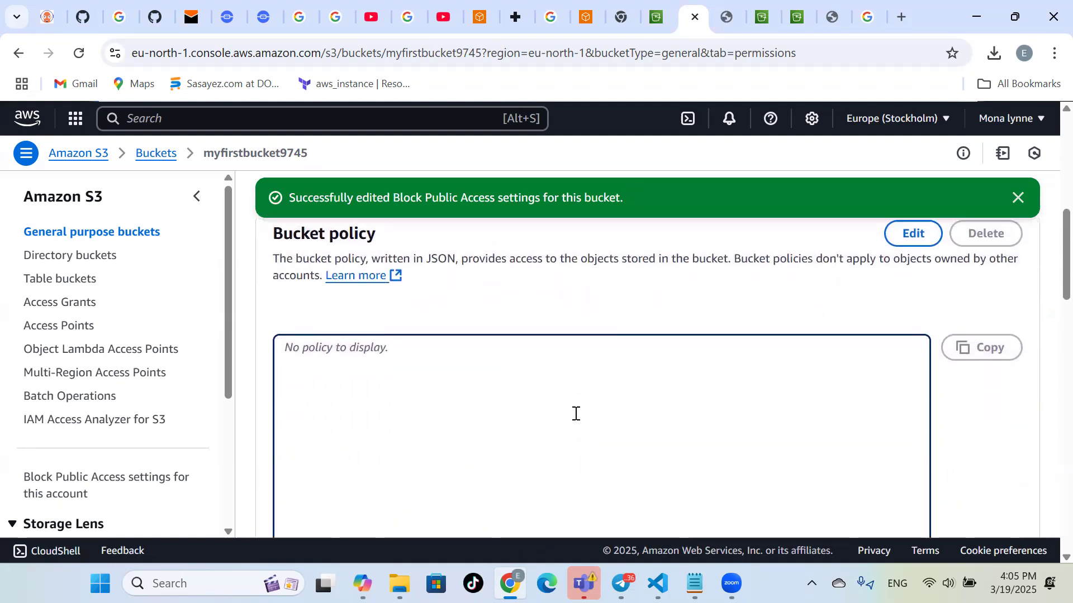
{"action": "key", "text": "super+c"}
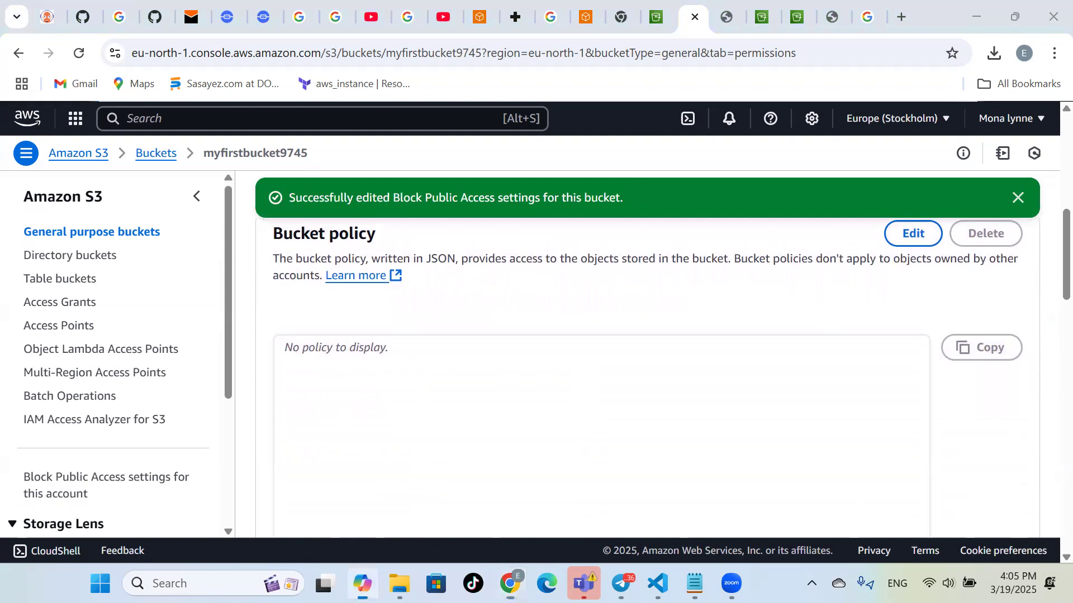
{"action": "left_click", "coordinate": [436, 366]}
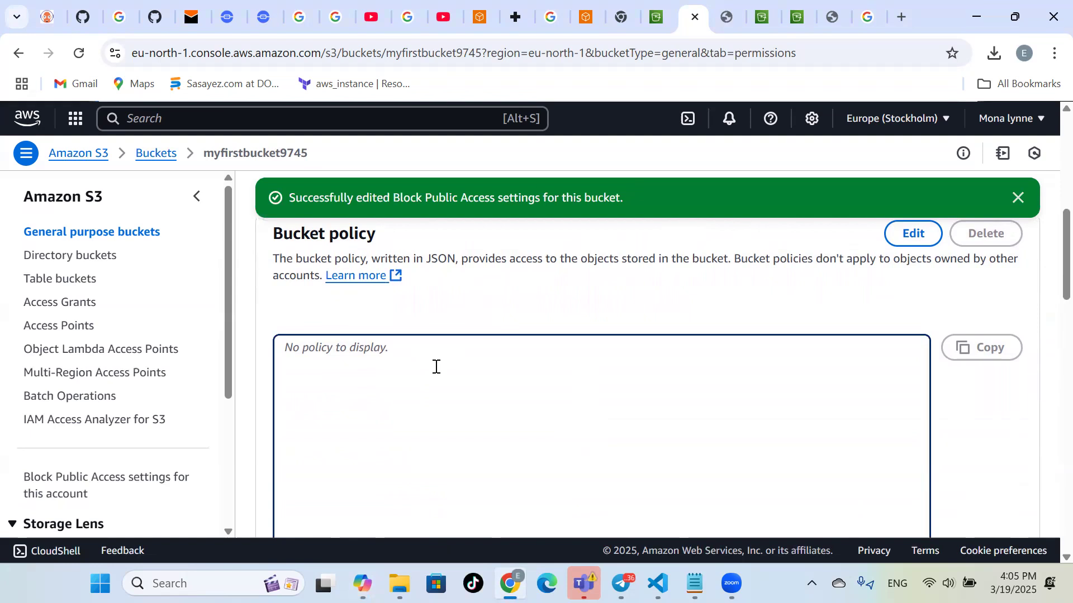
{"action": "left_click", "coordinate": [910, 237]}
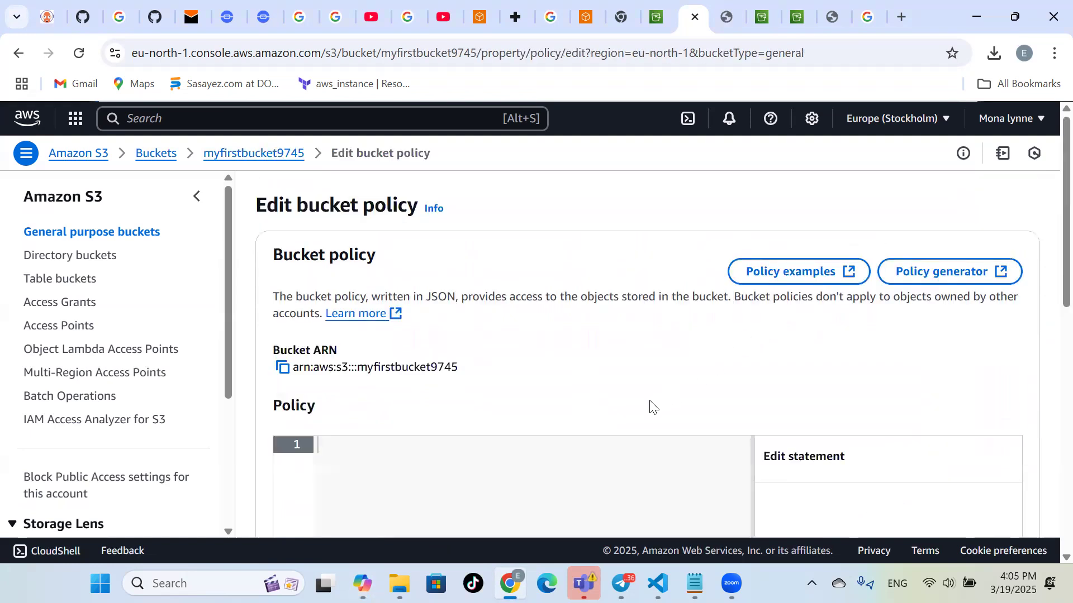
Paste the copied PublicReadGetObject JSON policy, which allows s3:GetObject for every principal, into the empty policy editor
{"action": "scroll", "coordinate": [591, 453], "scroll_direction": "down", "scroll_amount": 2}
{"action": "left_click", "coordinate": [336, 371]}
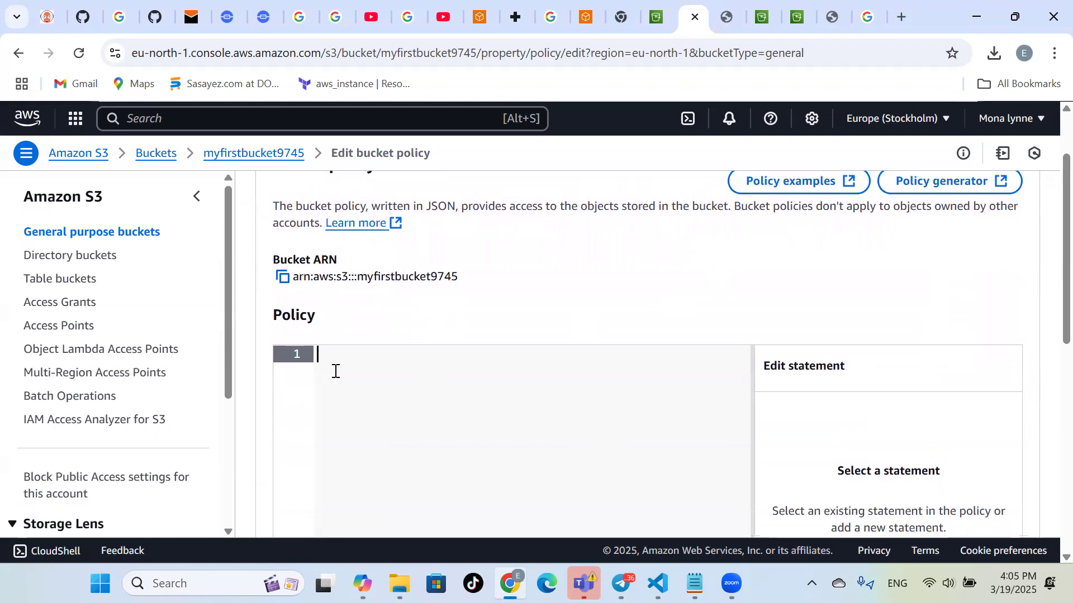
{"action": "key", "text": "ctrl+v"}
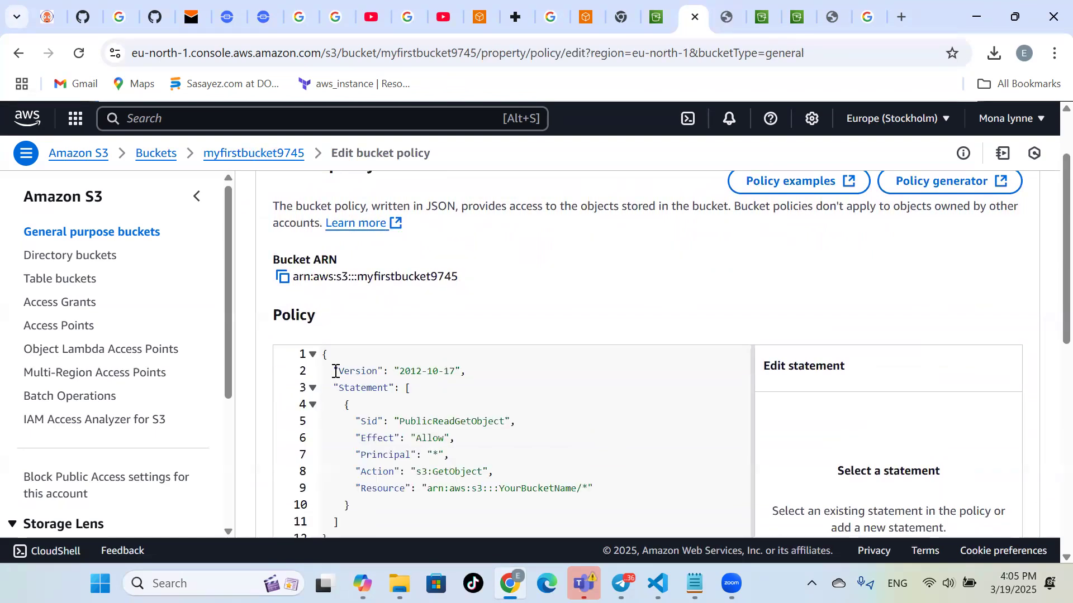
{"action": "scroll", "coordinate": [336, 372], "scroll_direction": "up", "scroll_amount": 2}
{"action": "scroll", "coordinate": [336, 371], "scroll_direction": "down", "scroll_amount": 3}
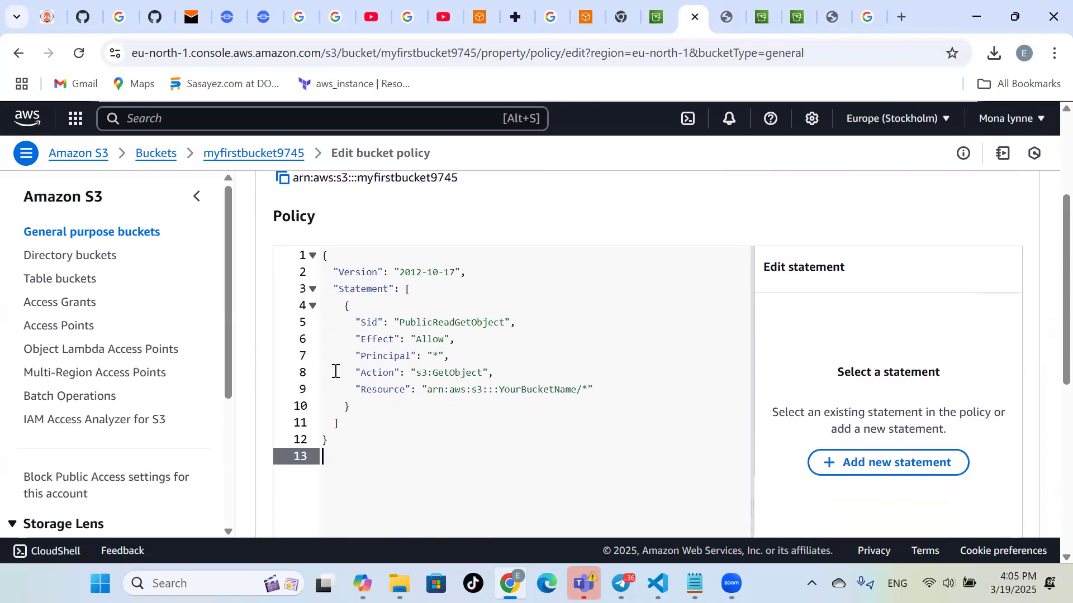
{"action": "scroll", "coordinate": [336, 372], "scroll_direction": "down", "scroll_amount": 2}
{"action": "scroll", "coordinate": [335, 371], "scroll_direction": "up", "scroll_amount": 2}
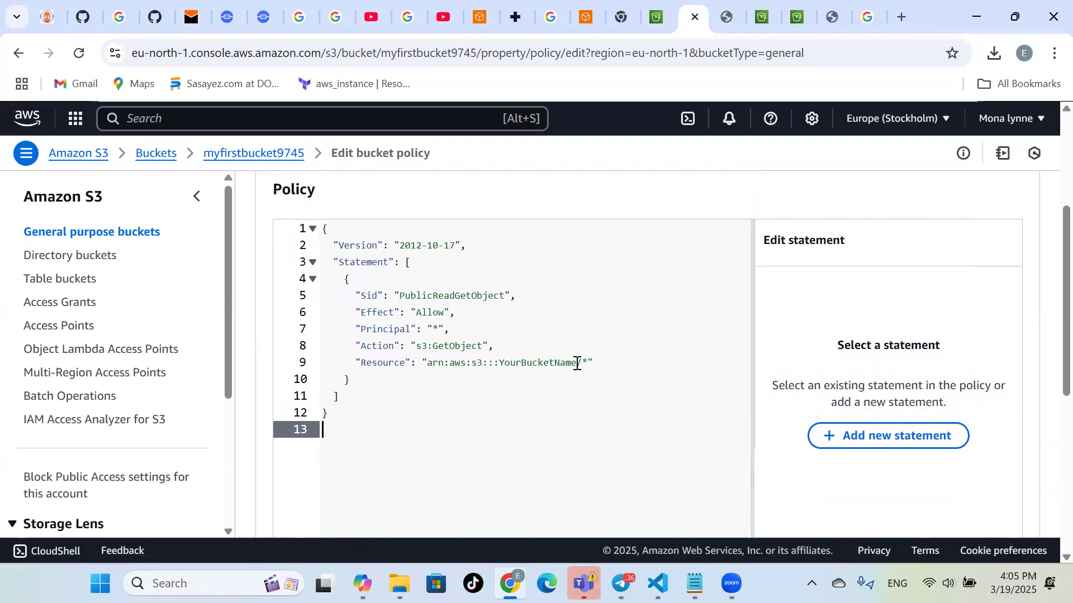
Replace YourBucketName in the policy's Resource line with myfirstbucket9745, giving arn:aws:s3:::myfirstbucket9745/*
{"action": "left_click", "coordinate": [578, 364]}
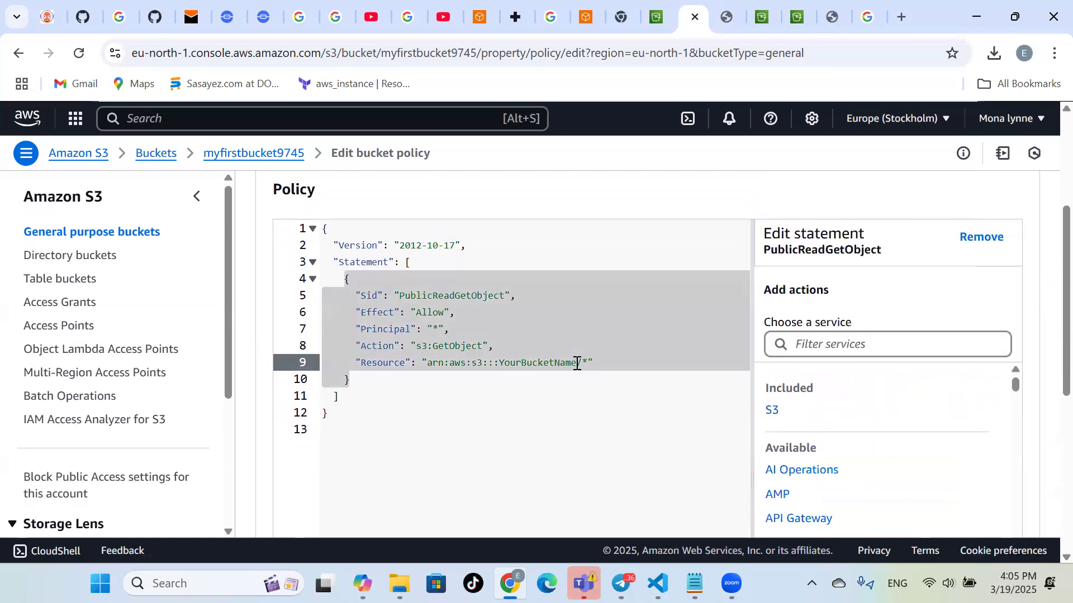
{"action": "key", "text": "BackSpace"}
{"action": "key", "text": "BackSpace"}
{"action": "key", "text": "BackSpace"}
{"action": "key", "text": "BackSpace"}
{"action": "key", "text": "BackSpace"}
{"action": "key", "text": "BackSpace"}
{"action": "key", "text": "BackSpace"}
{"action": "key", "text": "BackSpace"}
{"action": "key", "text": "BackSpace"}
{"action": "key", "text": "BackSpace"}
{"action": "key", "text": "BackSpace"}
{"action": "key", "text": "BackSpace"}
{"action": "key", "text": "BackSpace"}
{"action": "key", "text": "BackSpace"}
{"action": "type", "text": "my"}
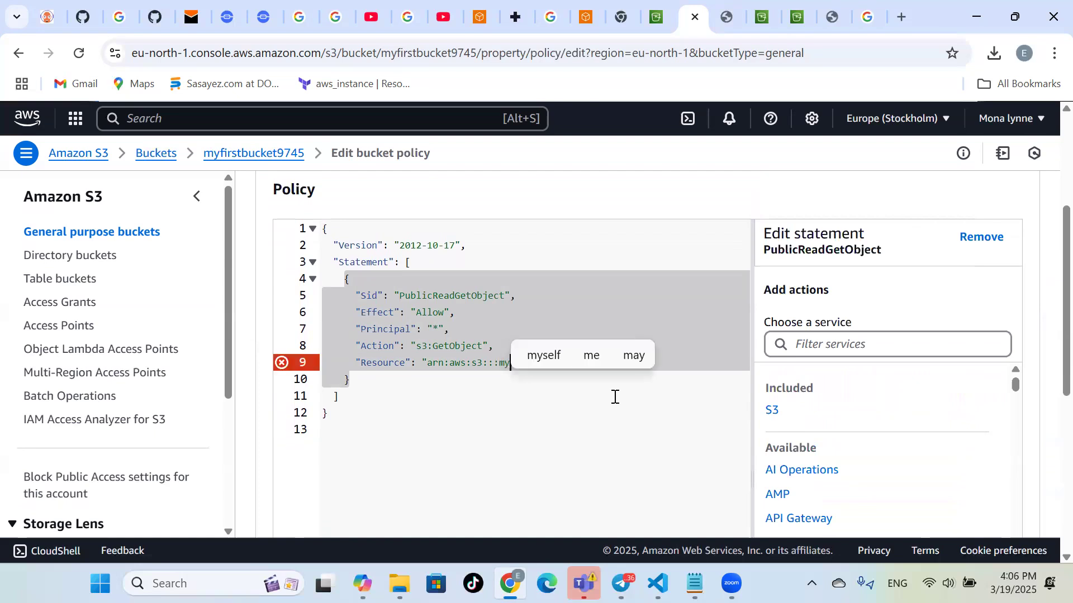
{"action": "type", "text": "first"}
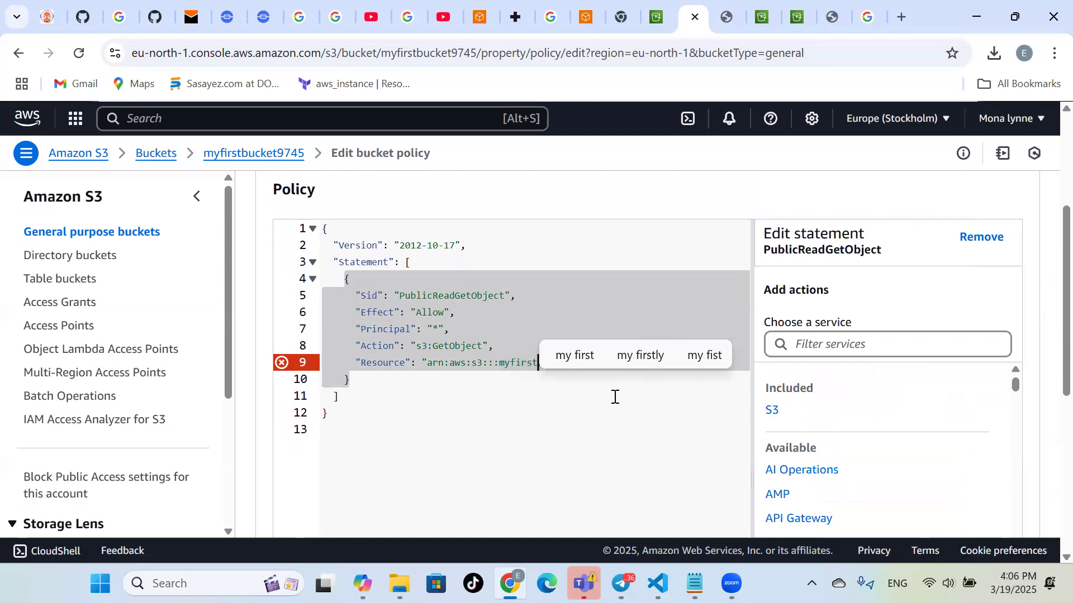
{"action": "type", "text": "bucket"}
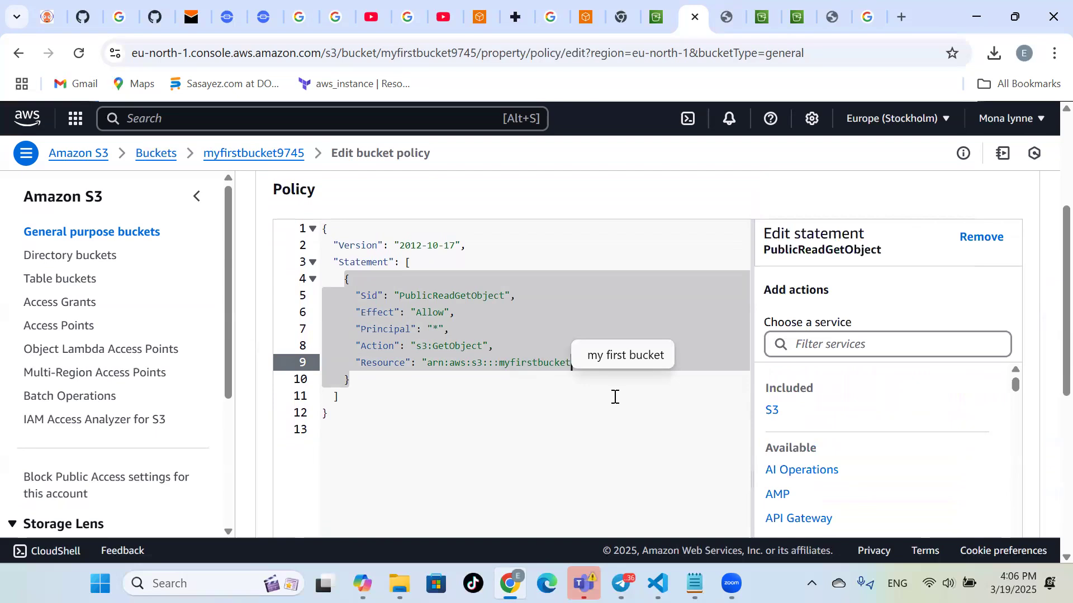
{"action": "type", "text": "9745/*"}
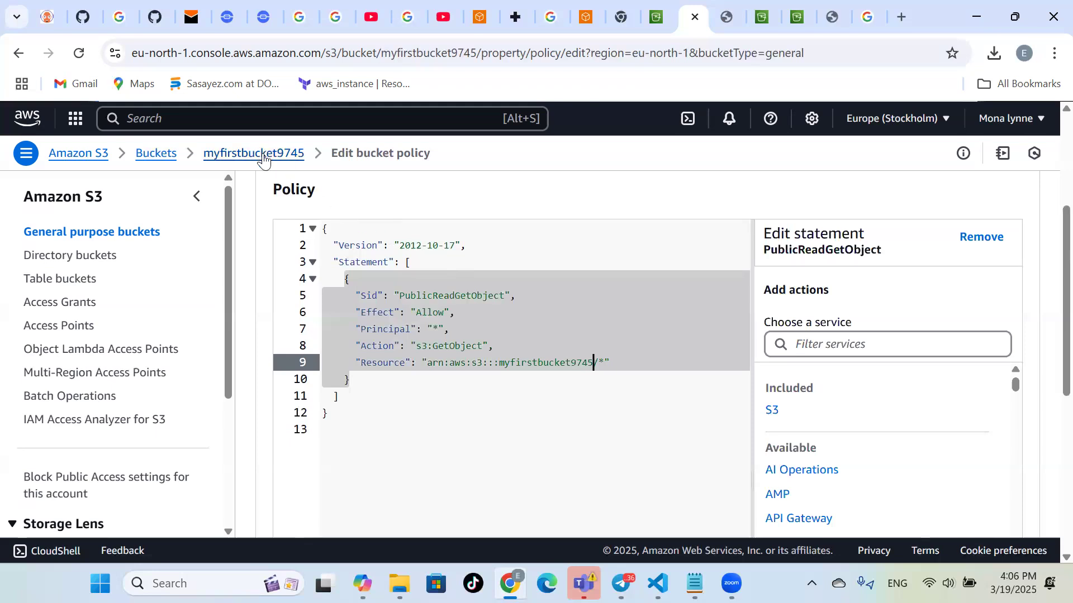
Check the edited policy statement through to its end and save the bucket policy changes
{"action": "scroll", "coordinate": [656, 477], "scroll_direction": "down", "scroll_amount": 2}
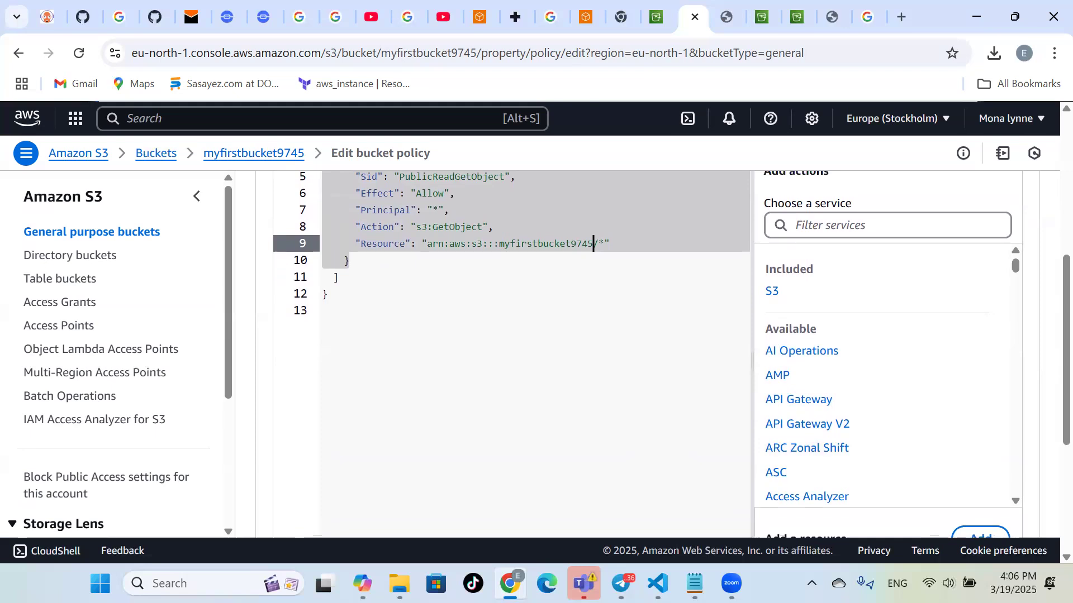
{"action": "key", "text": "super+c"}
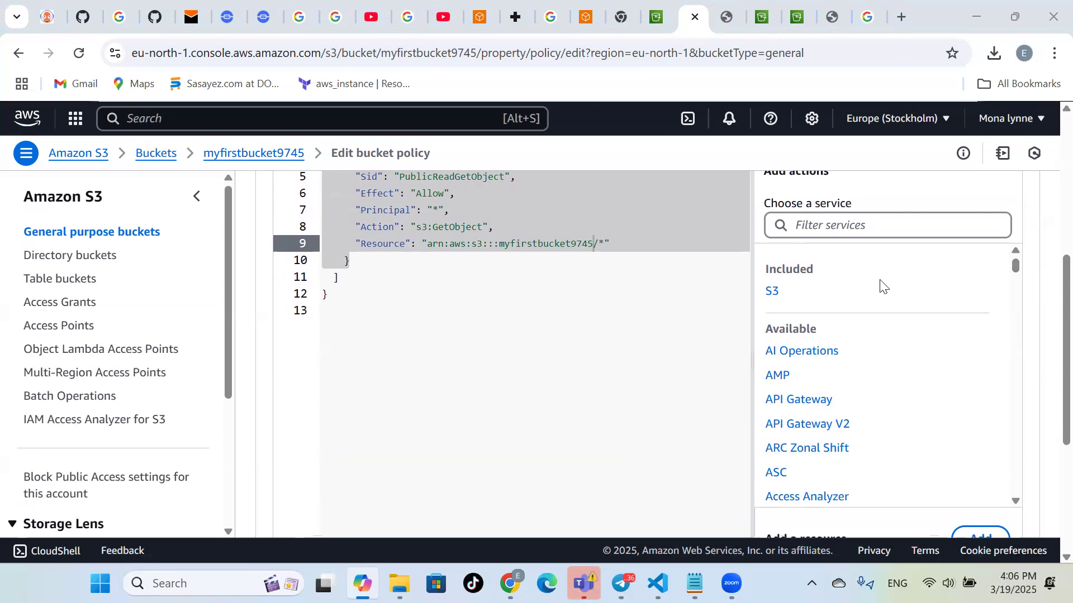
{"action": "scroll", "coordinate": [576, 339], "scroll_direction": "up", "scroll_amount": 2}
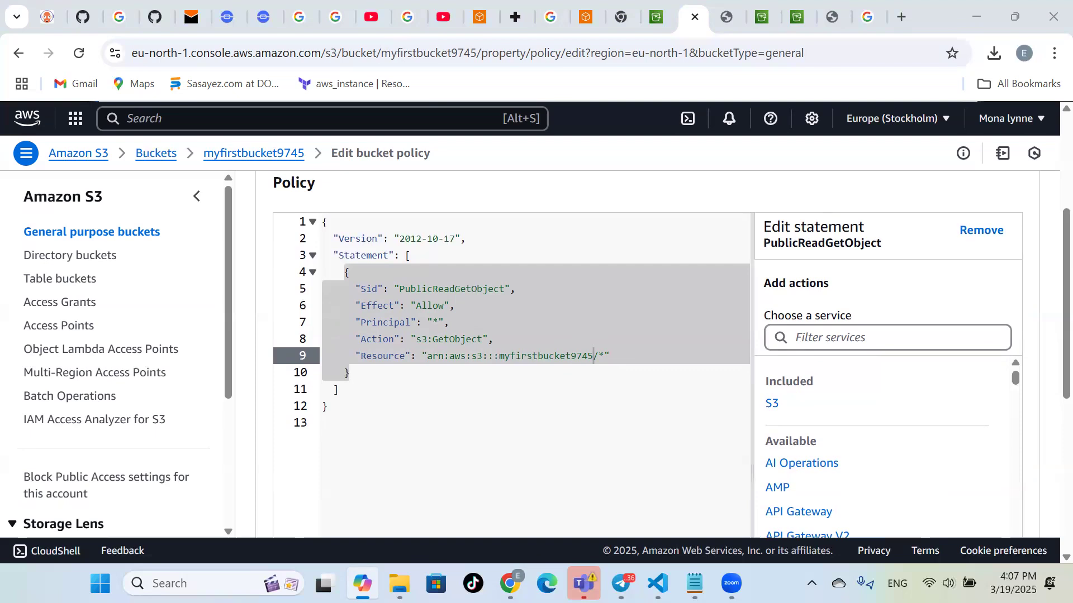
{"action": "scroll", "coordinate": [579, 406], "scroll_direction": "down", "scroll_amount": 5}
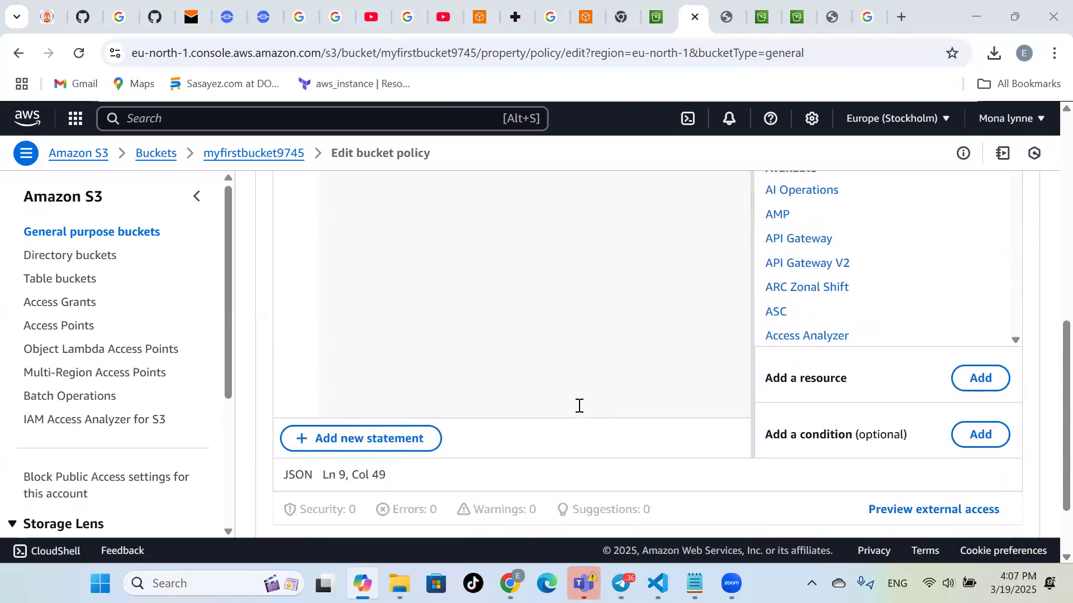
{"action": "scroll", "coordinate": [578, 406], "scroll_direction": "down", "scroll_amount": 2}
{"action": "left_click", "coordinate": [979, 491]}
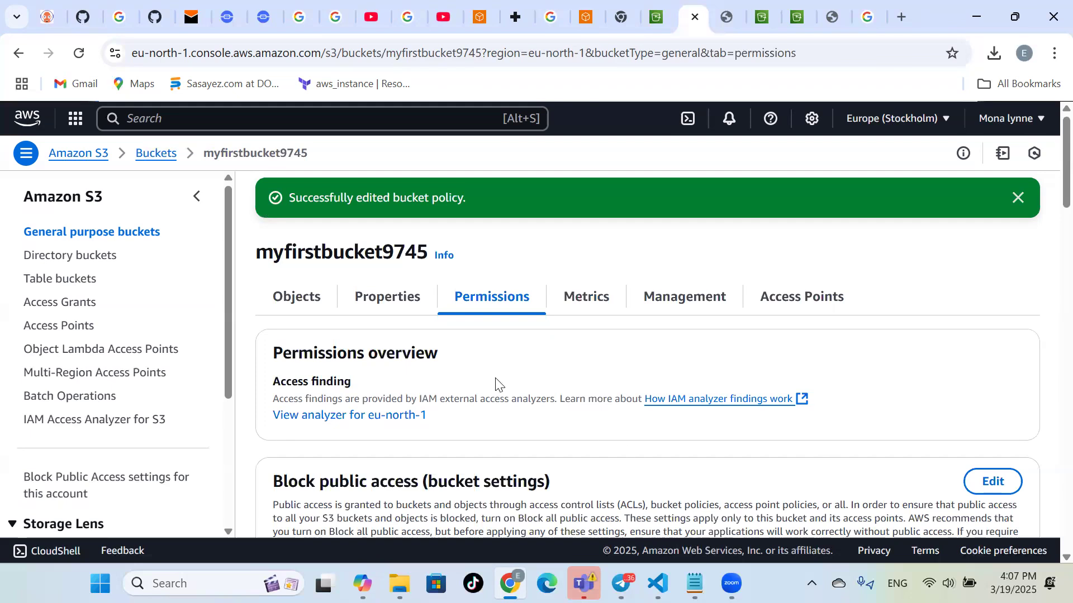
Open photo_2025-03-13_01-20-27.jpg from the bucket's objects list and copy its object URL
{"action": "left_click", "coordinate": [305, 294]}
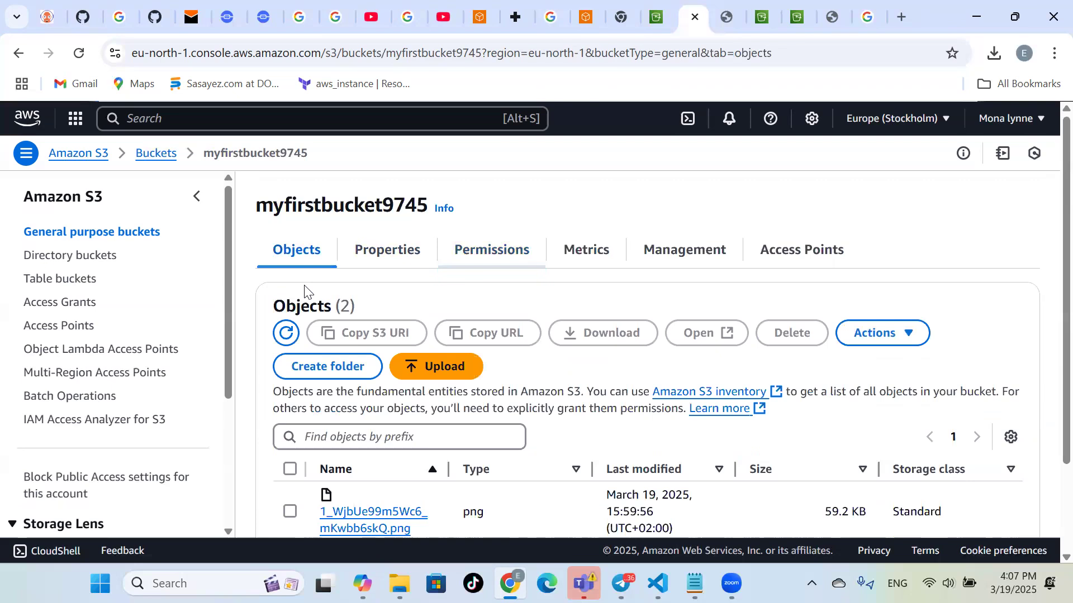
{"action": "scroll", "coordinate": [545, 441], "scroll_direction": "down", "scroll_amount": 3}
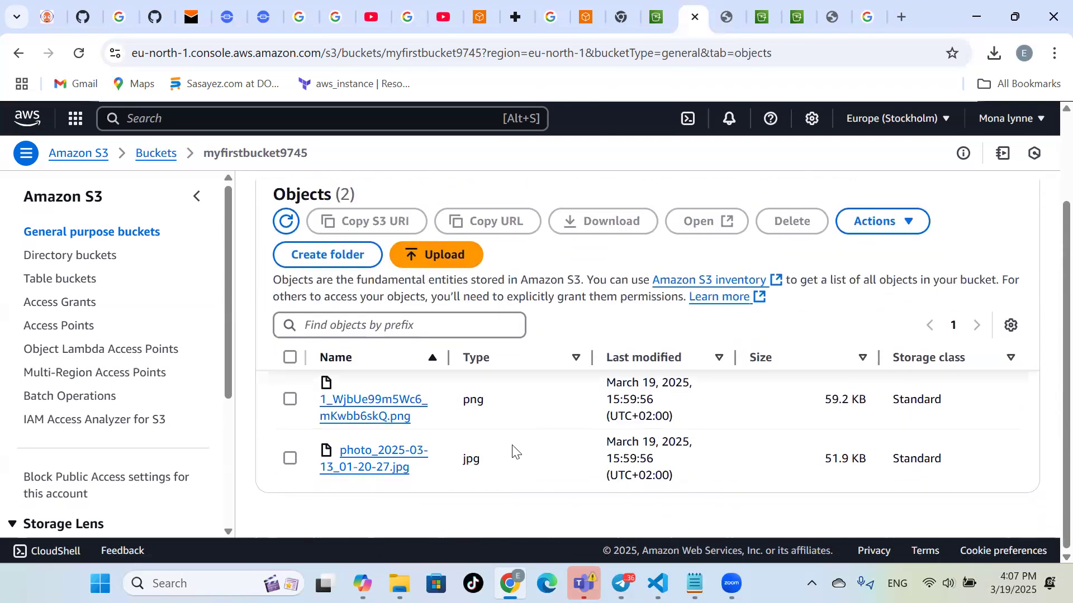
{"action": "left_click", "coordinate": [382, 466]}
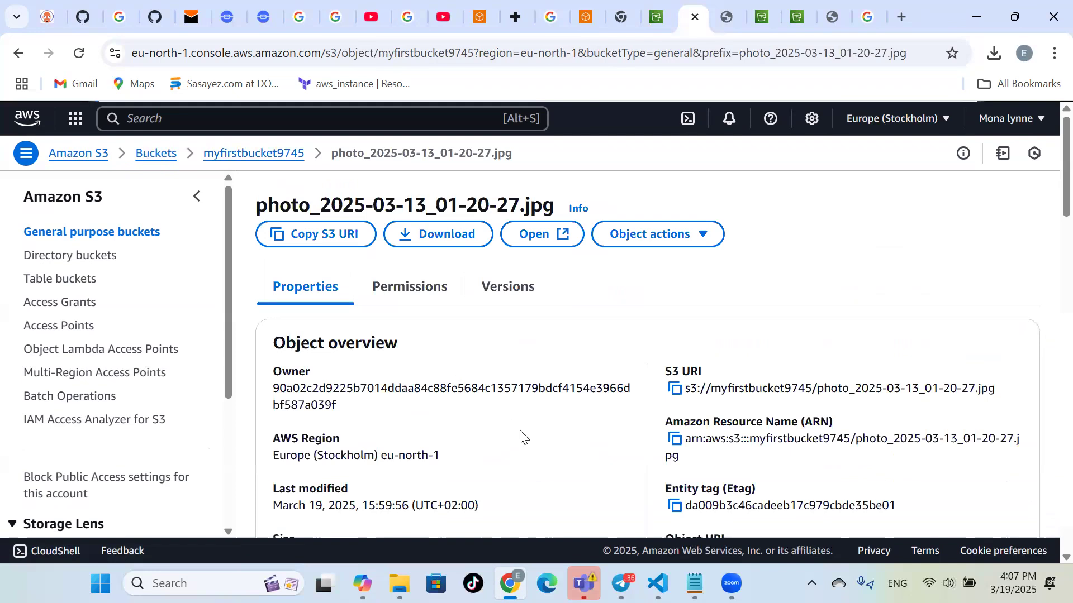
{"action": "scroll", "coordinate": [519, 437], "scroll_direction": "down", "scroll_amount": 1}
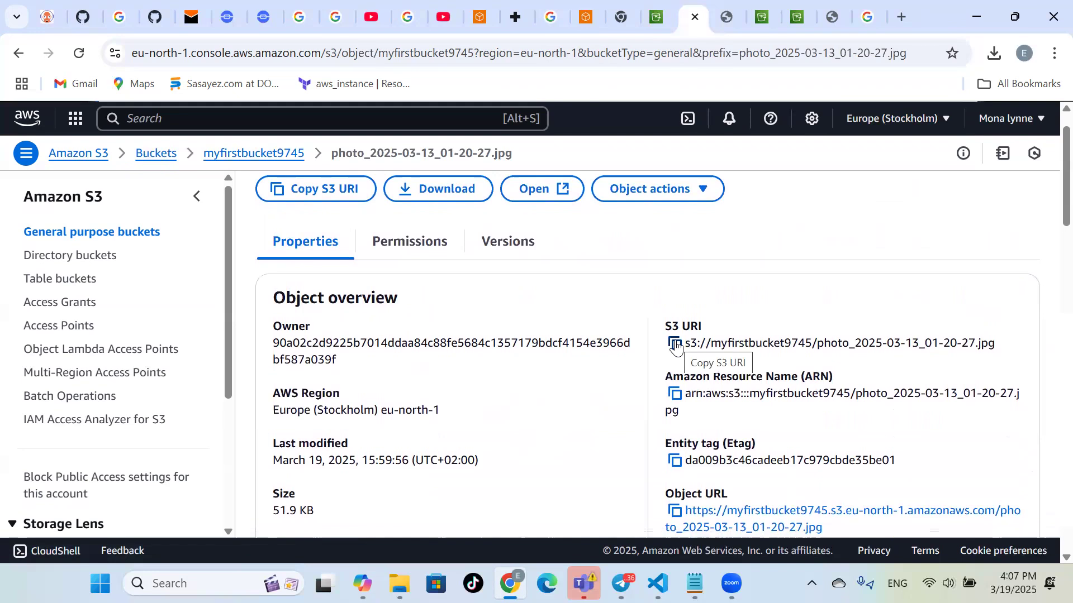
{"action": "scroll", "coordinate": [676, 522], "scroll_direction": "down", "scroll_amount": 1}
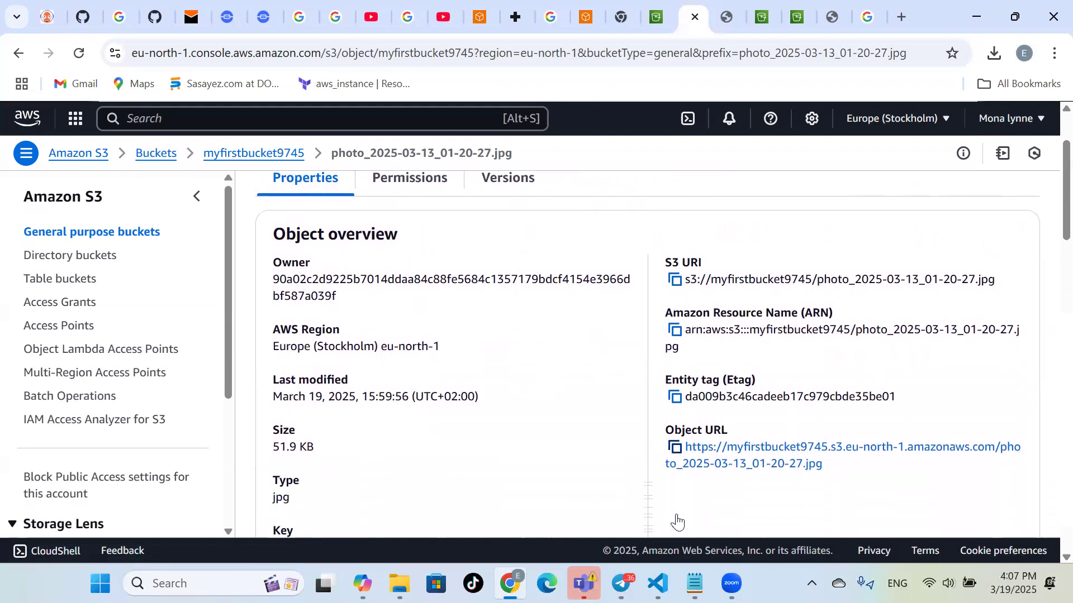
{"action": "left_click", "coordinate": [674, 449]}
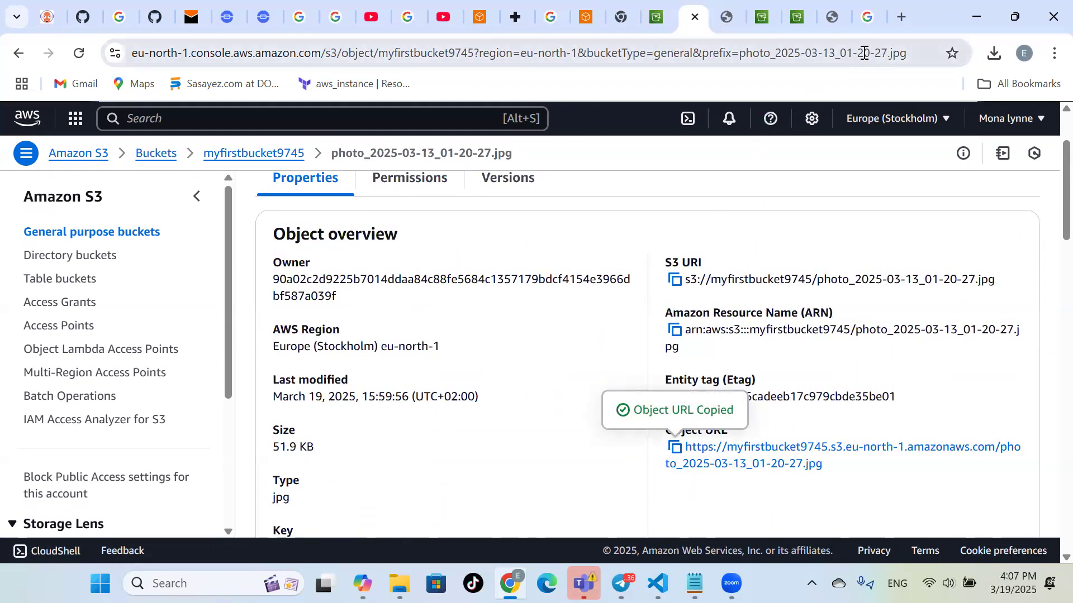
Load the copied object URL in a new browser tab to test public access to the image
{"action": "left_click", "coordinate": [904, 13]}
{"action": "key", "text": "ctrl+v"}
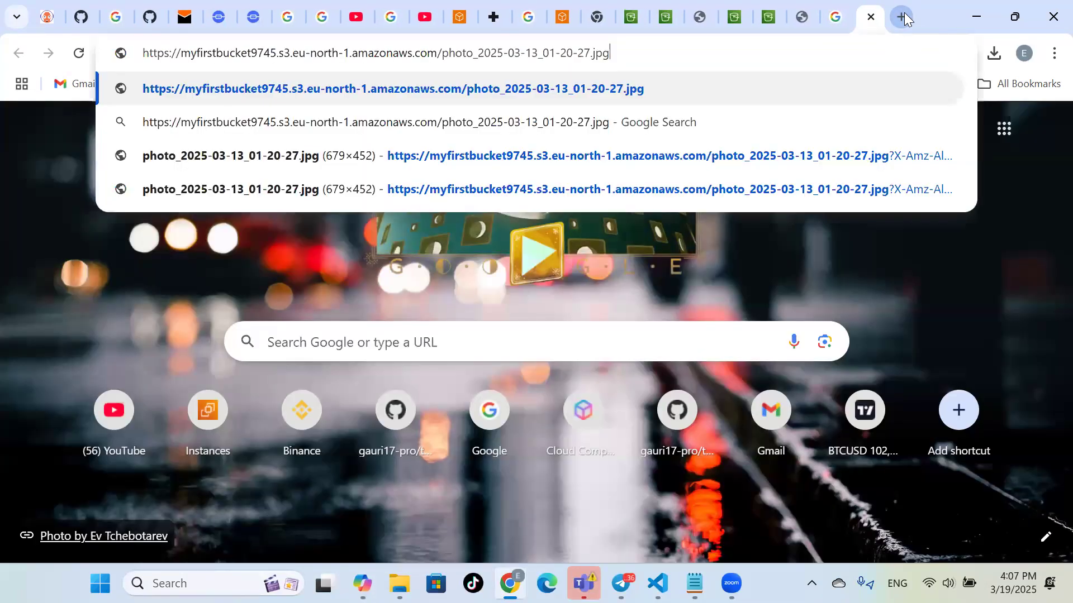
{"action": "key", "text": "Return"}
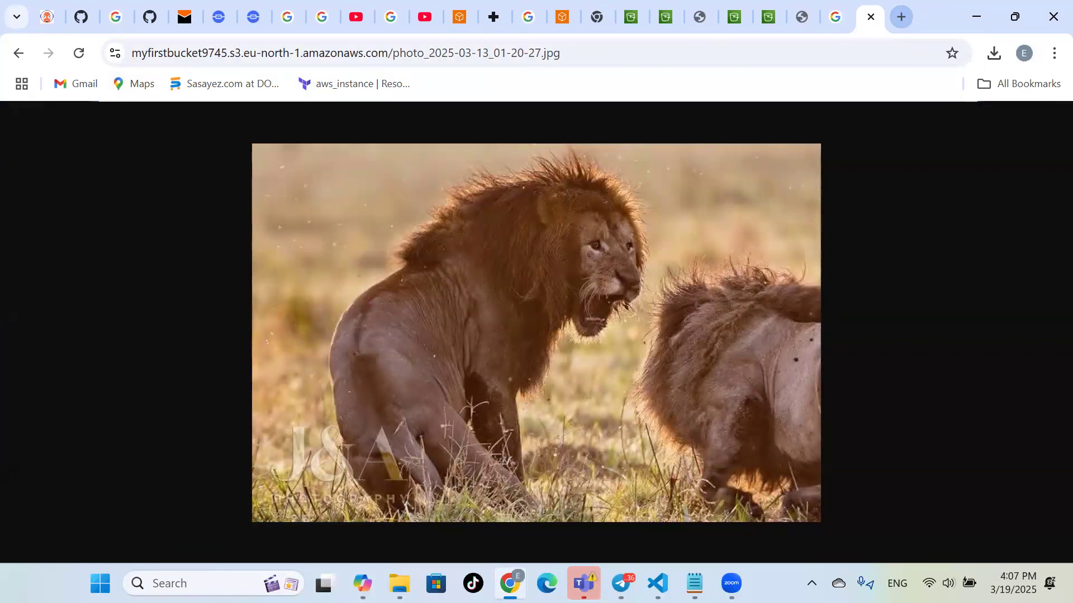
Switch to Microsoft Edge and load the copied object URL to test access to the image from another browser
{"action": "left_click", "coordinate": [547, 584]}
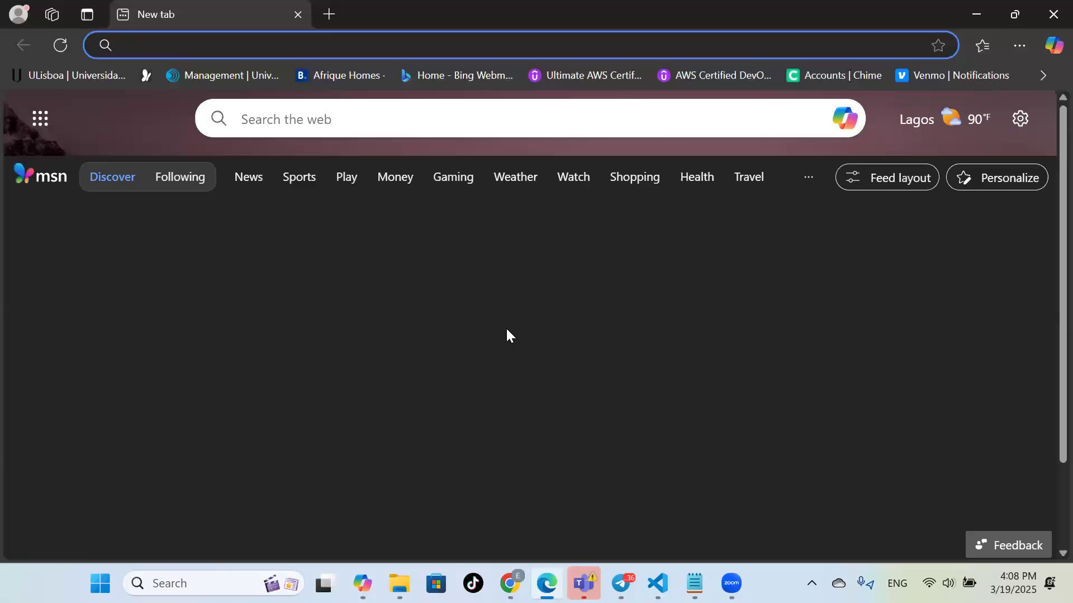
{"action": "key", "text": "ctrl+v"}
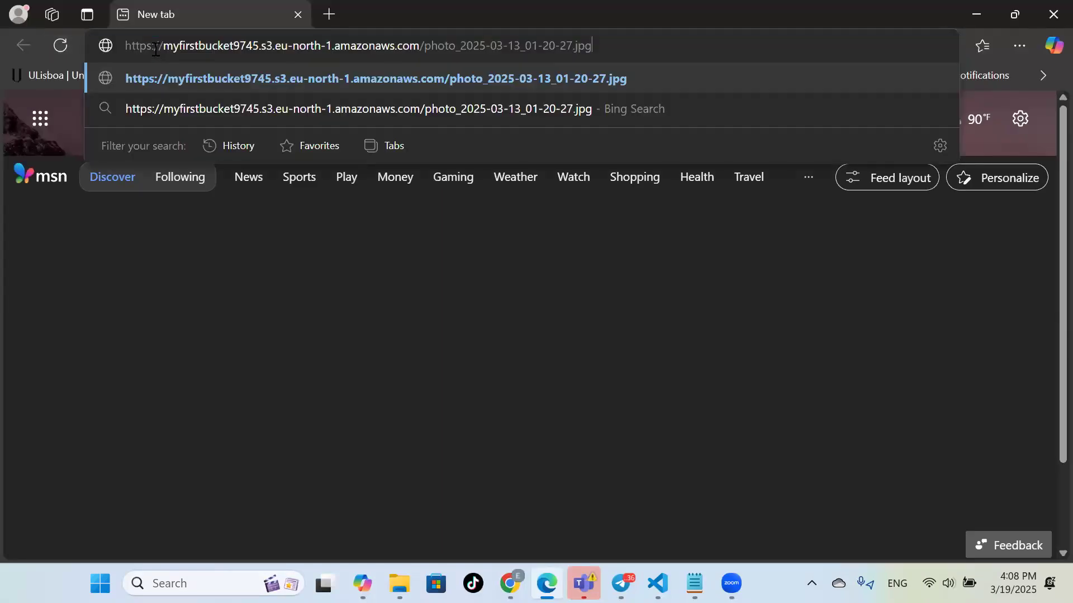
{"action": "key", "text": "Return"}
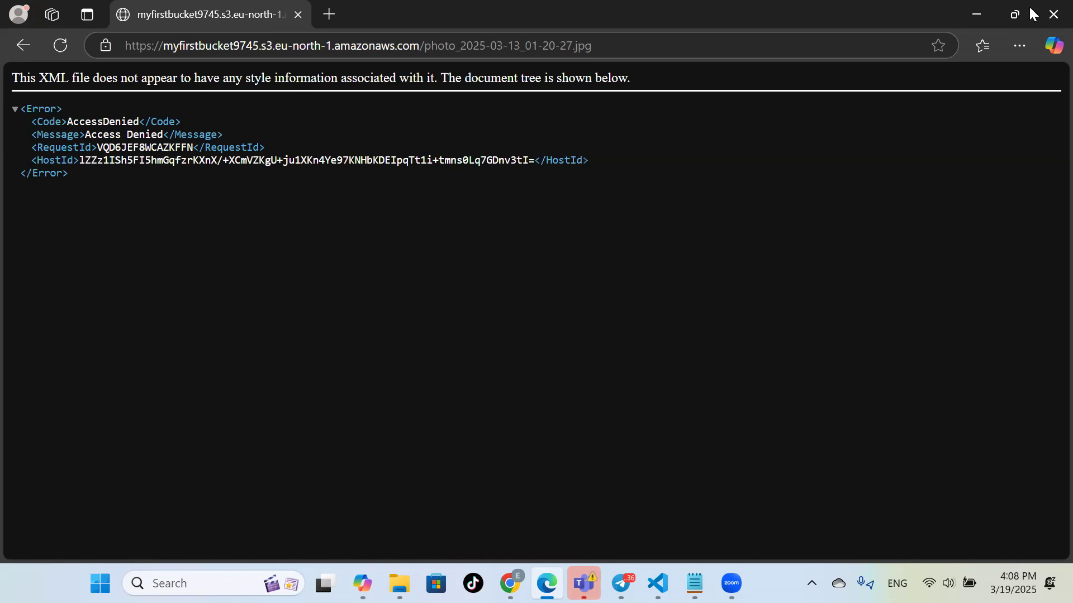
{"action": "left_click", "coordinate": [987, 16]}
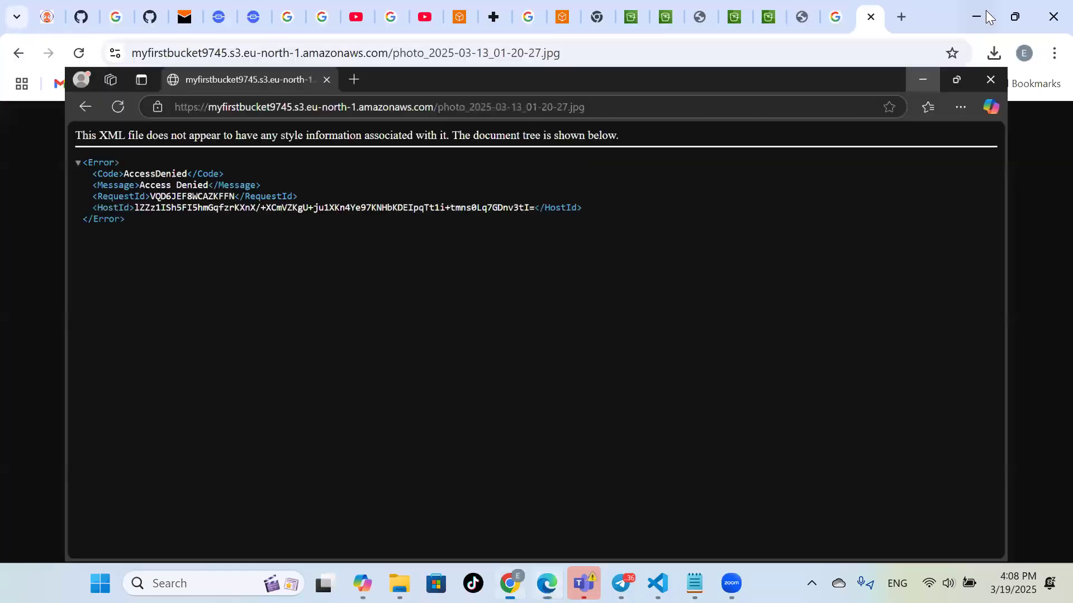
Switch back to Chrome, load the object URL in another new tab, and compare it with the earlier image tab
{"action": "left_click", "coordinate": [899, 9]}
{"action": "key", "text": "ctrl+v"}
{"action": "key", "text": "Return"}
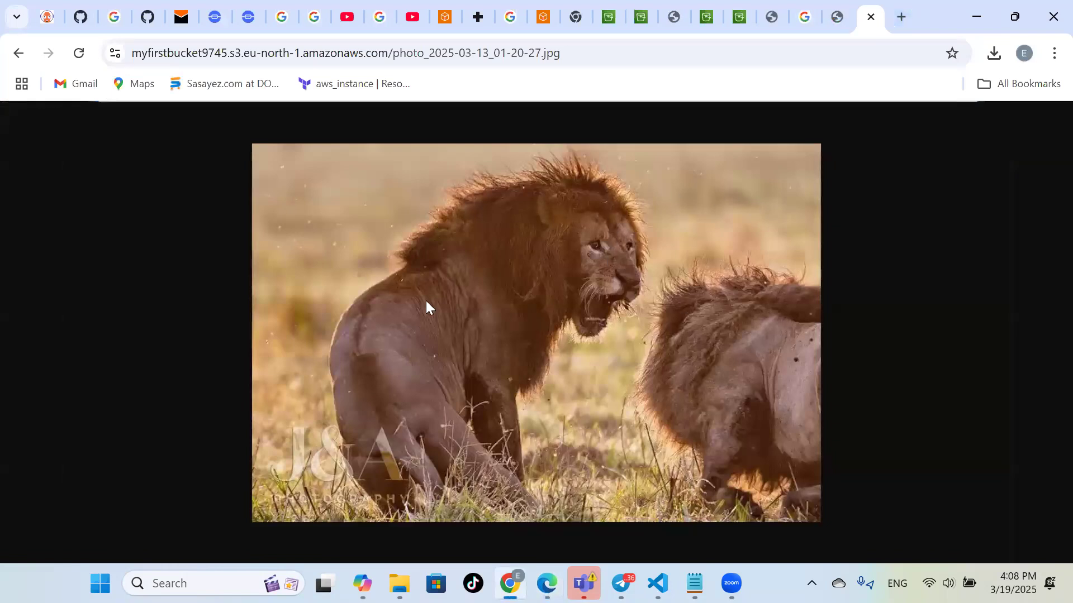
{"action": "left_click", "coordinate": [837, 11]}
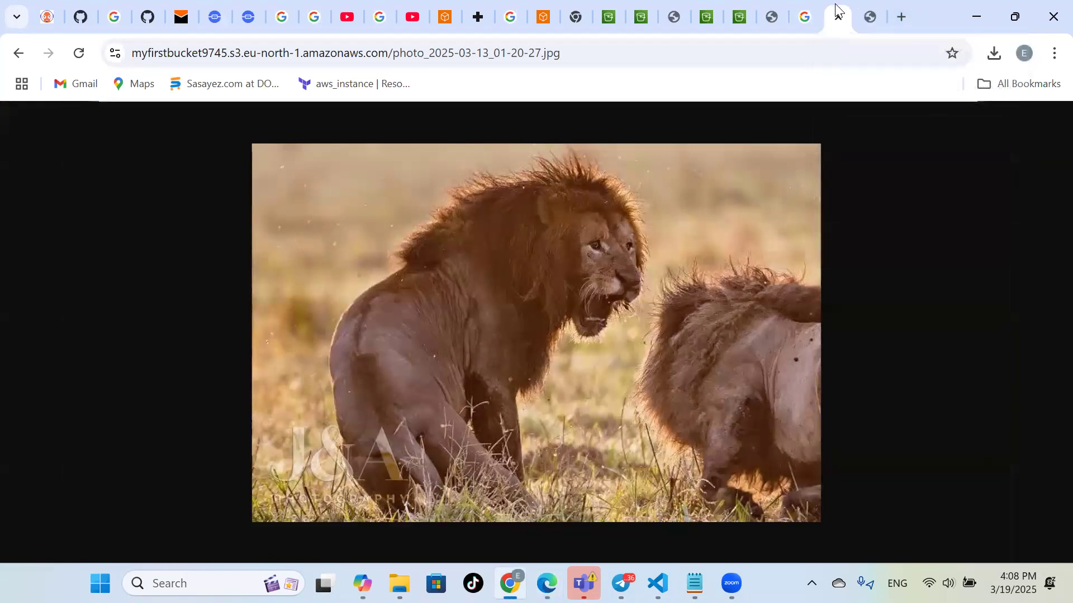
{"action": "left_click", "coordinate": [870, 17]}
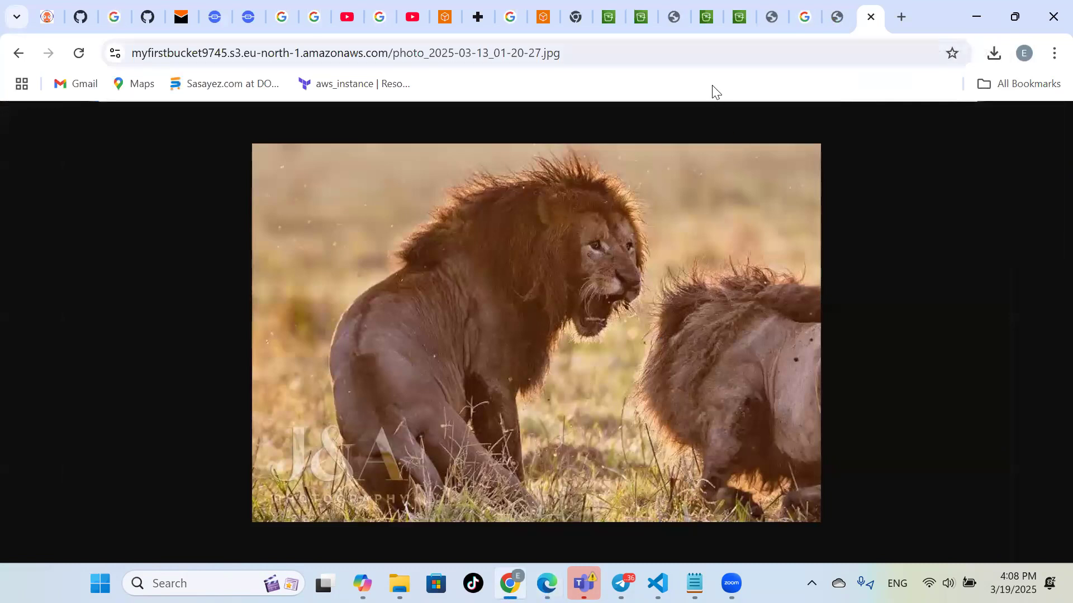
Return to the S3 page of photo_2025-03-13_01-20-27.jpg and examine its object overview and access control list grants
{"action": "left_click", "coordinate": [739, 16]}
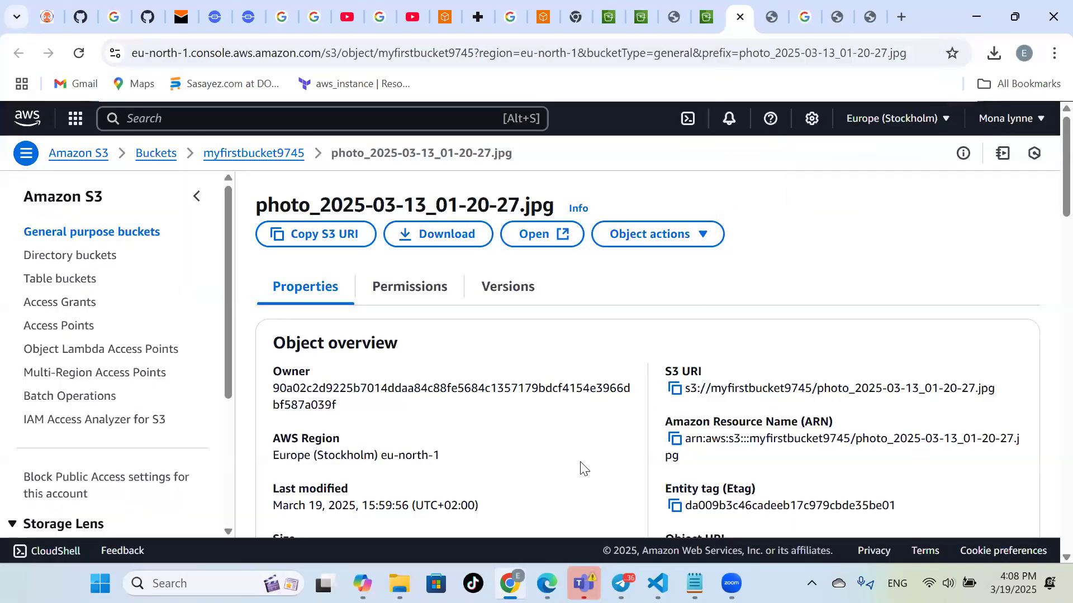
{"action": "scroll", "coordinate": [581, 467], "scroll_direction": "down", "scroll_amount": 2}
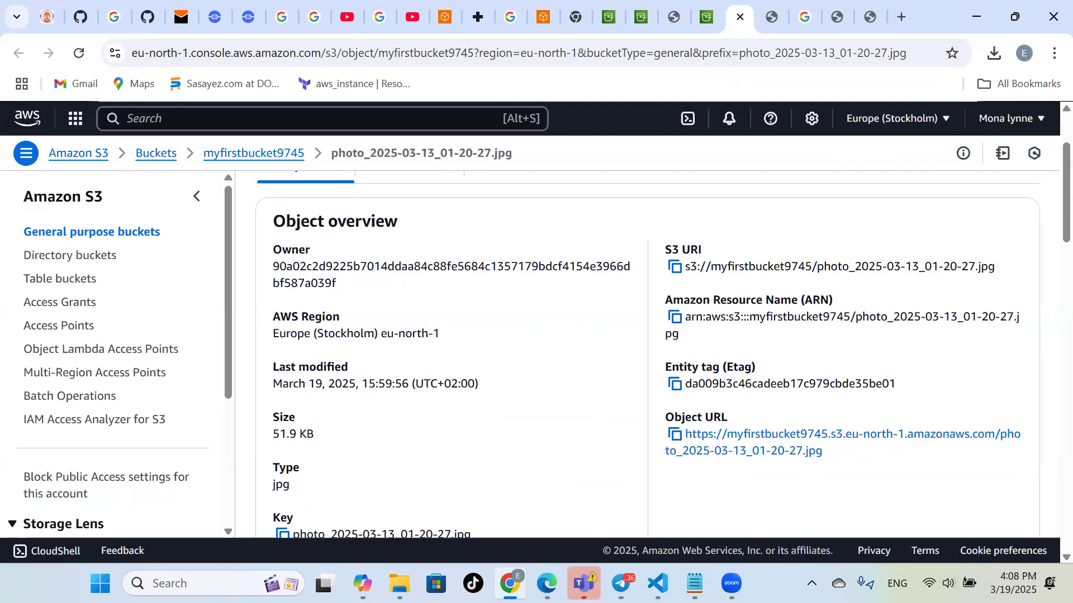
{"action": "scroll", "coordinate": [476, 318], "scroll_direction": "down", "scroll_amount": 3}
{"action": "scroll", "coordinate": [477, 319], "scroll_direction": "up", "scroll_amount": 5}
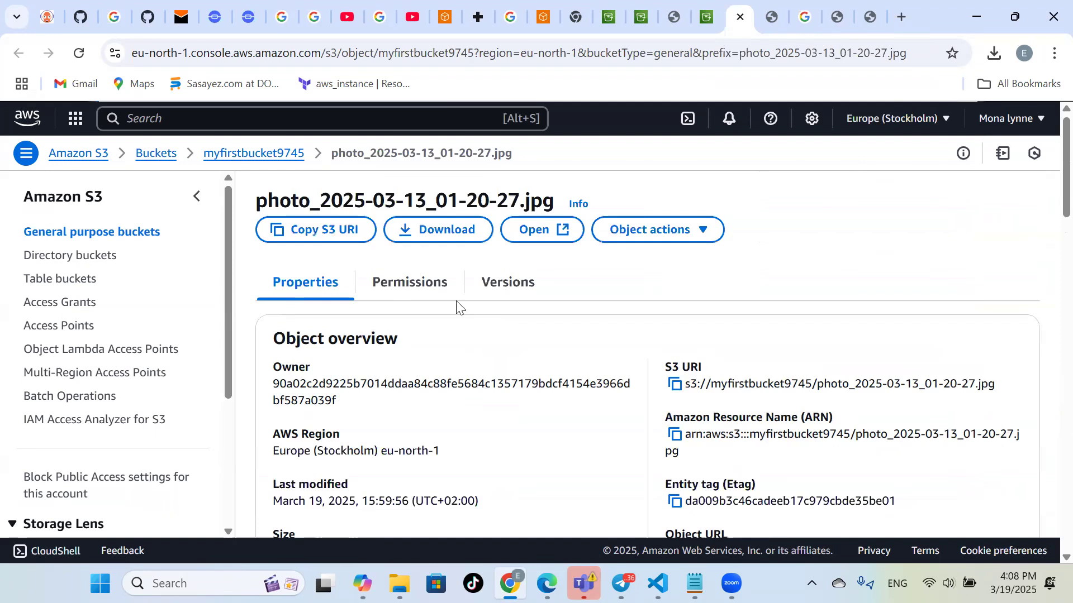
{"action": "left_click", "coordinate": [409, 295]}
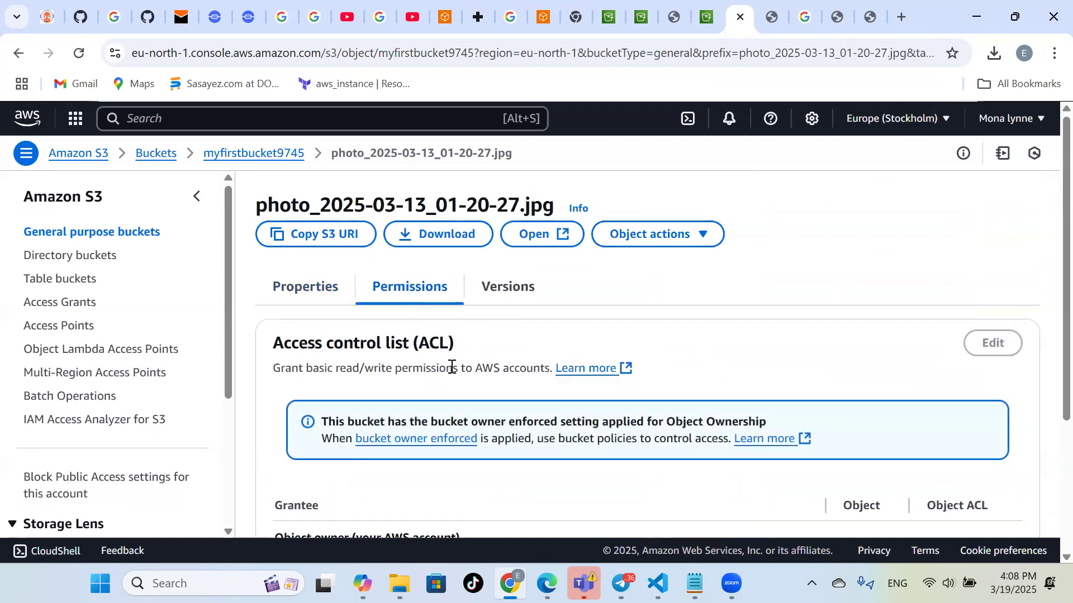
{"action": "scroll", "coordinate": [594, 460], "scroll_direction": "down", "scroll_amount": 3}
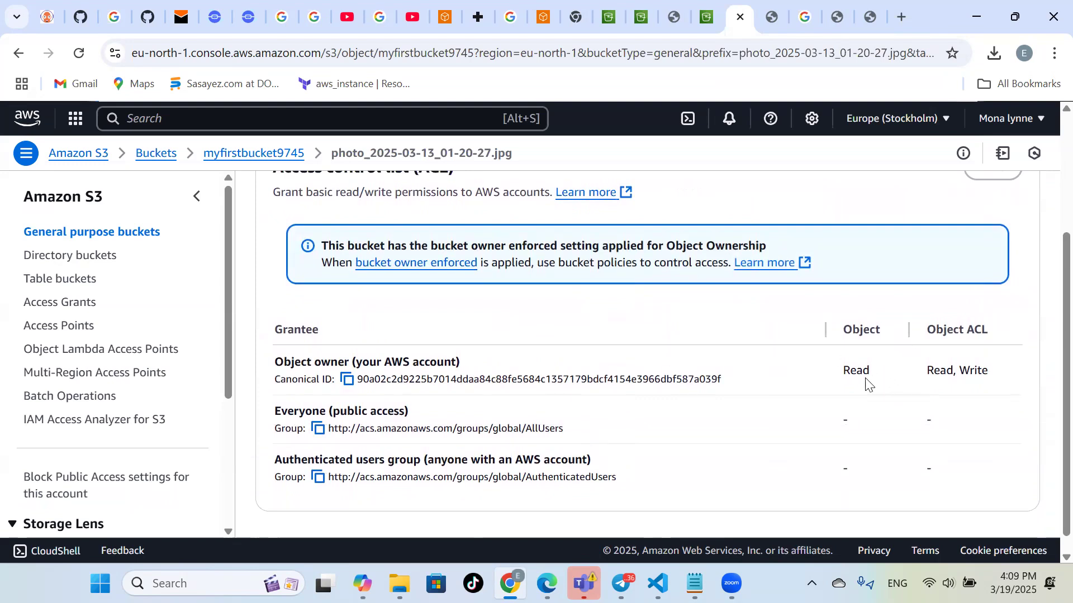
{"action": "scroll", "coordinate": [741, 486], "scroll_direction": "down", "scroll_amount": 1}
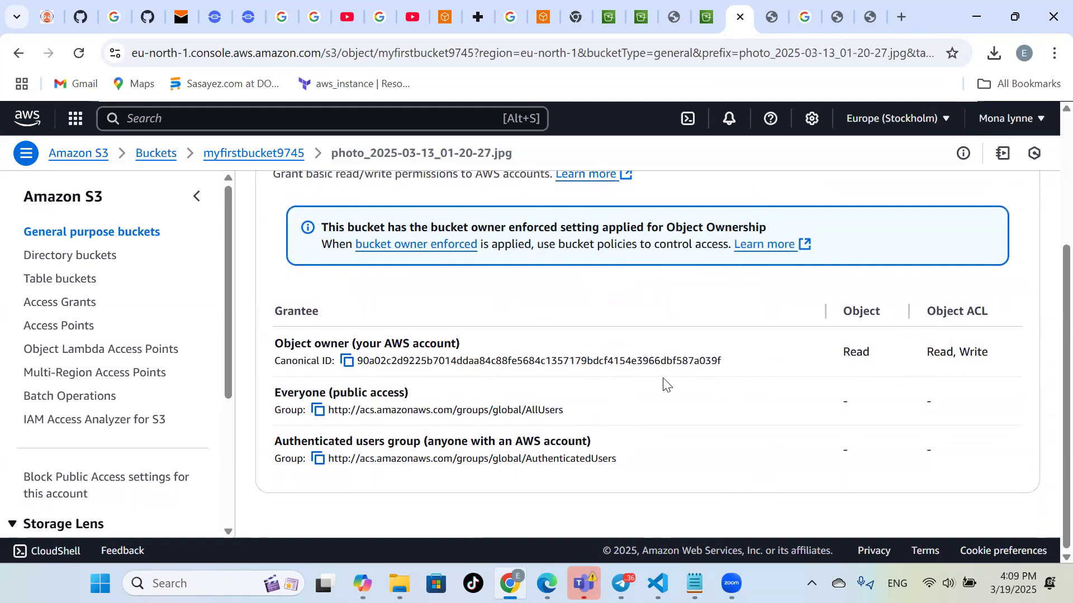
{"action": "scroll", "coordinate": [352, 319], "scroll_direction": "up", "scroll_amount": 3}
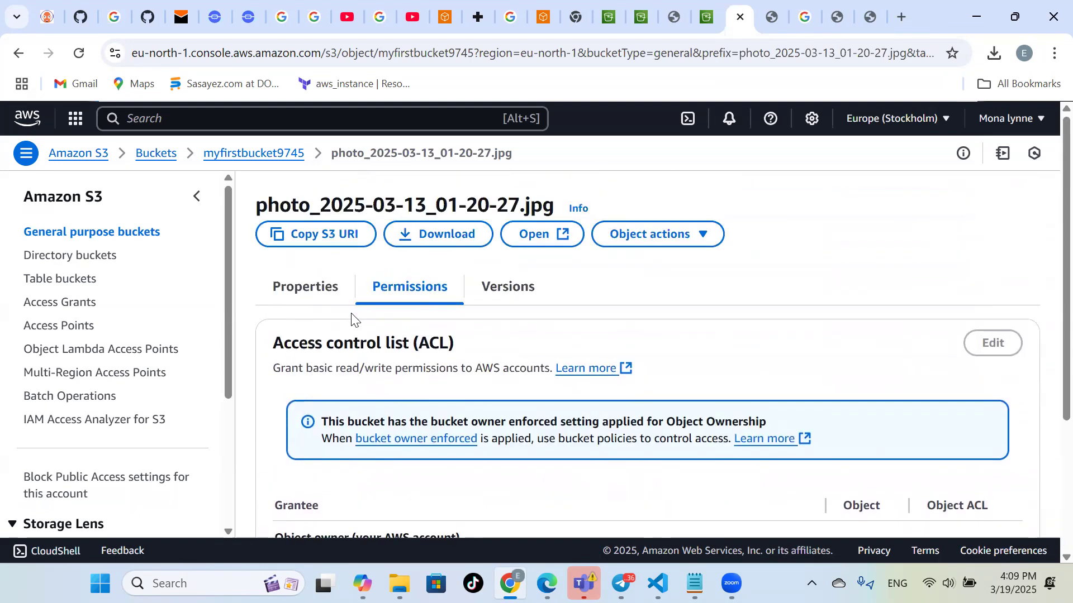
Go back to the myfirstbucket9745 bucket and display its permissions
{"action": "left_click", "coordinate": [223, 153]}
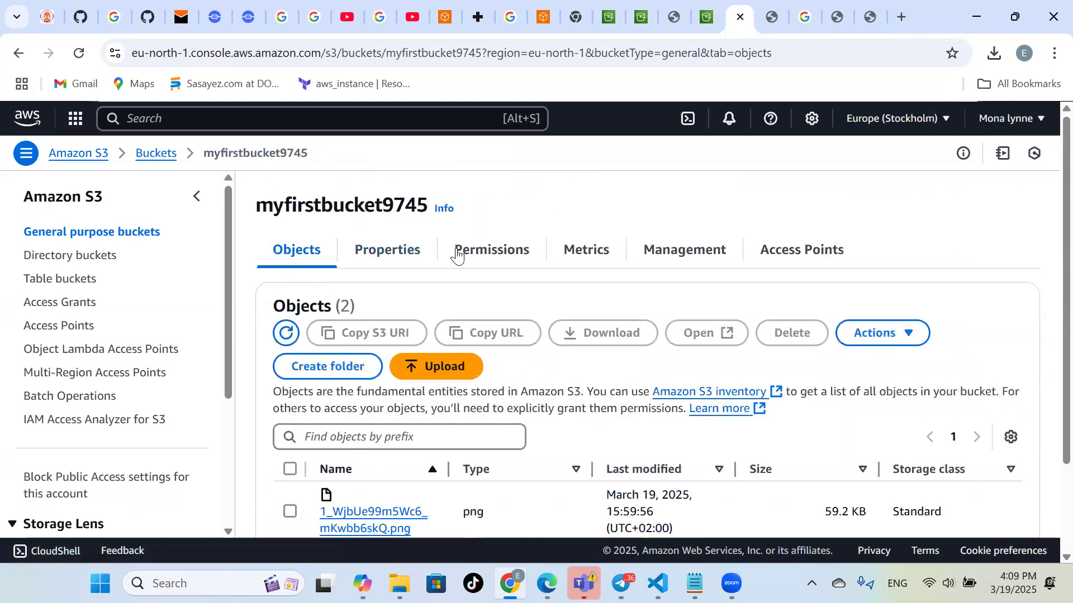
{"action": "scroll", "coordinate": [620, 271], "scroll_direction": "down", "scroll_amount": 1}
{"action": "scroll", "coordinate": [620, 271], "scroll_direction": "up", "scroll_amount": 1}
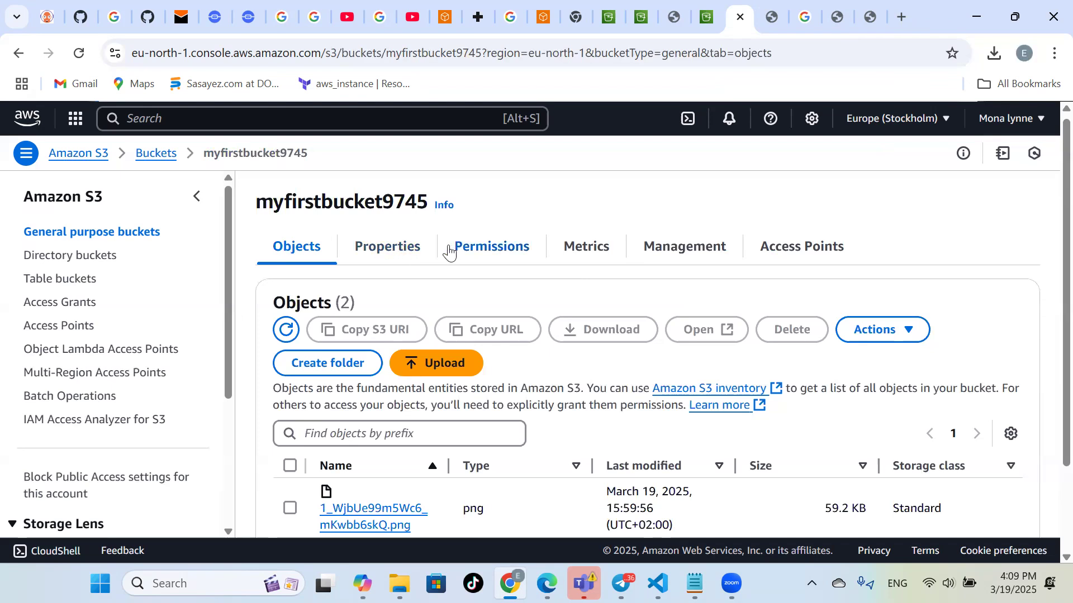
{"action": "left_click", "coordinate": [472, 250]}
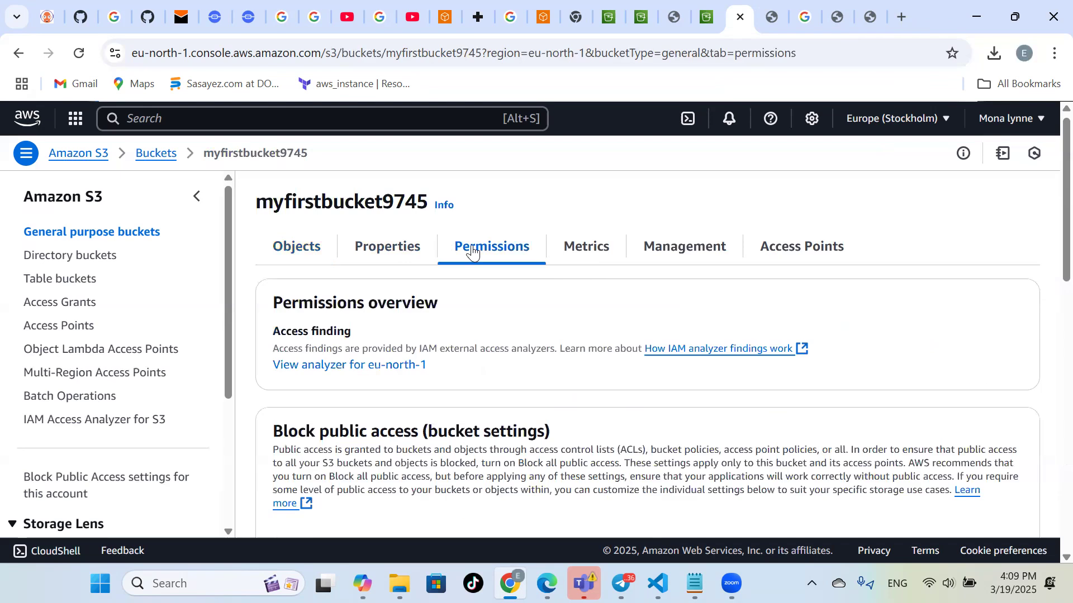
Enable Block all public access for the bucket and save the change, entering "confirm" to approve it
{"action": "scroll", "coordinate": [622, 398], "scroll_direction": "down", "scroll_amount": 2}
{"action": "left_click", "coordinate": [1011, 349]}
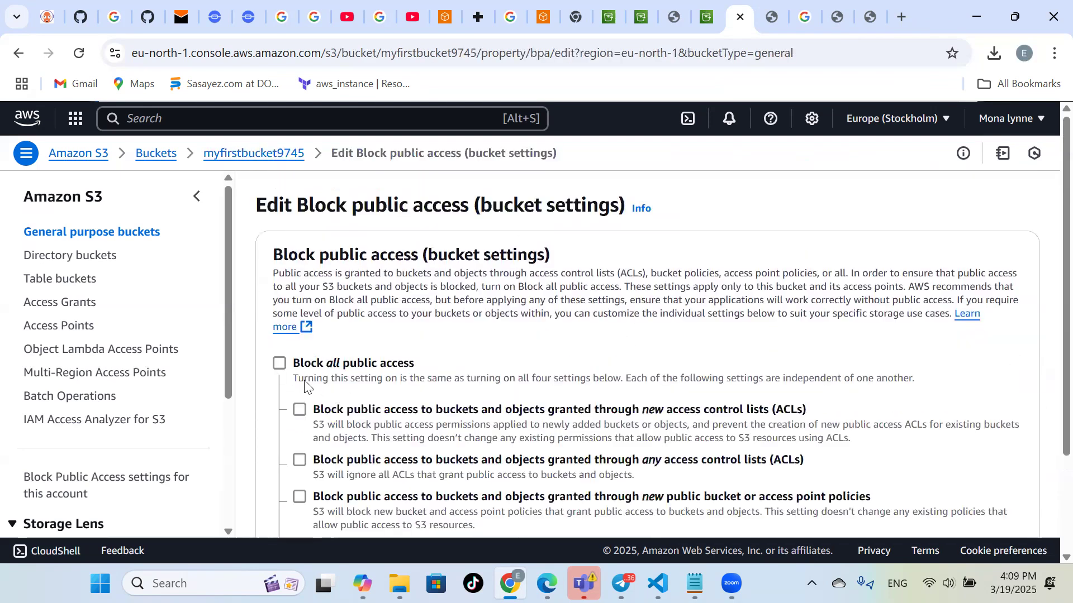
{"action": "left_click", "coordinate": [280, 365]}
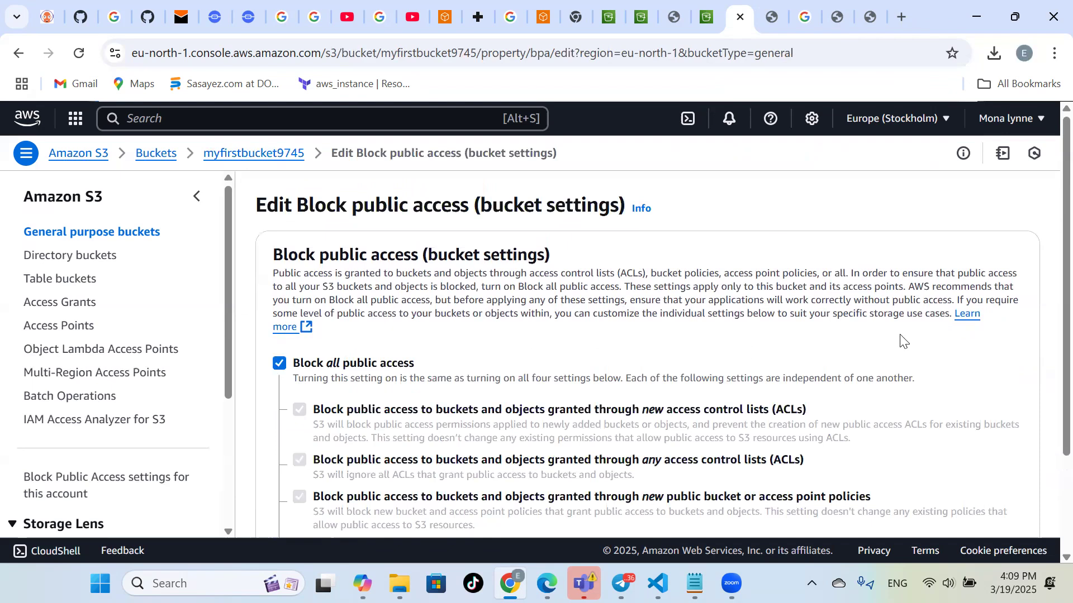
{"action": "scroll", "coordinate": [901, 342], "scroll_direction": "down", "scroll_amount": 3}
{"action": "left_click", "coordinate": [991, 494]}
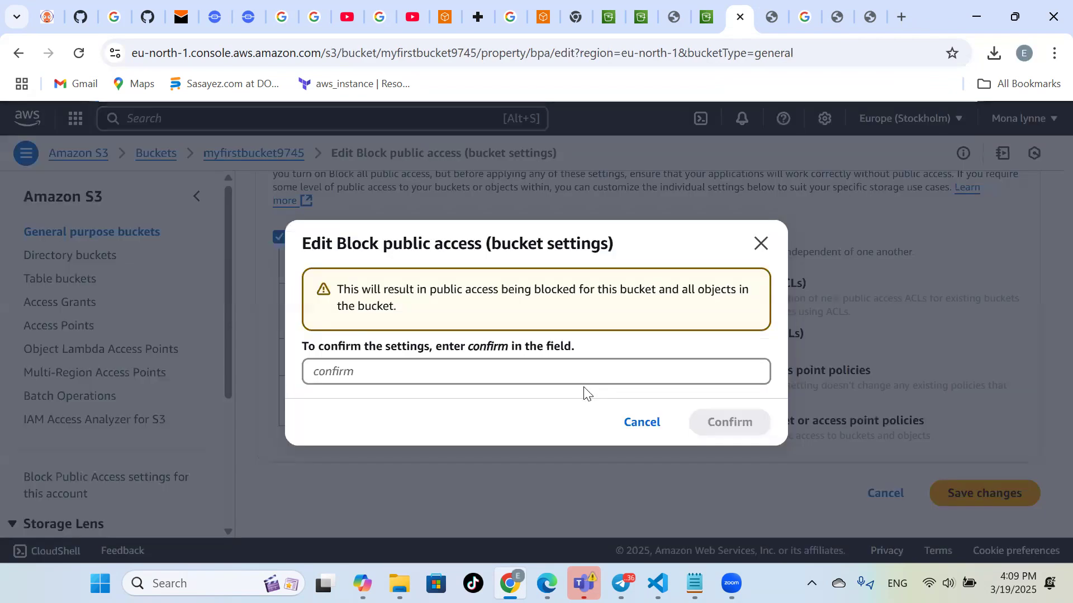
{"action": "left_click", "coordinate": [564, 371]}
{"action": "type", "text": "c"}
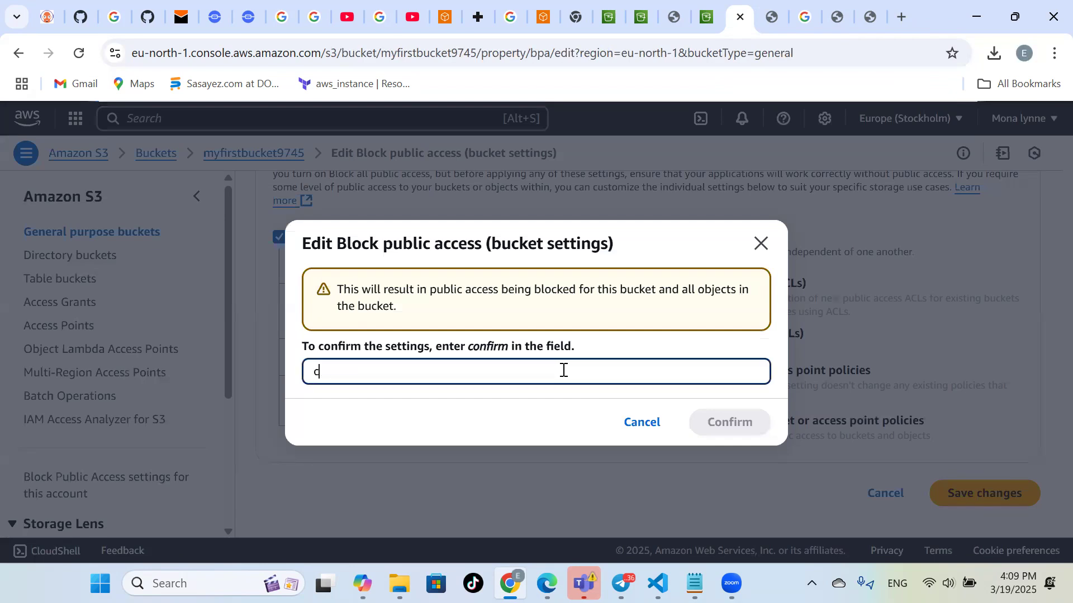
{"action": "type", "text": "onfirm"}
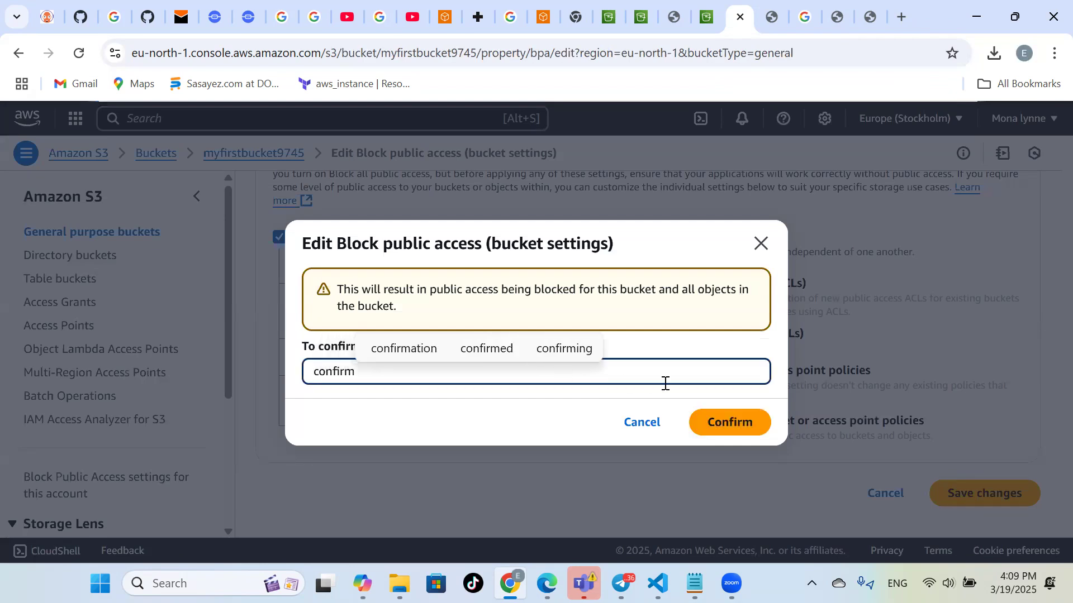
{"action": "left_click", "coordinate": [722, 424]}
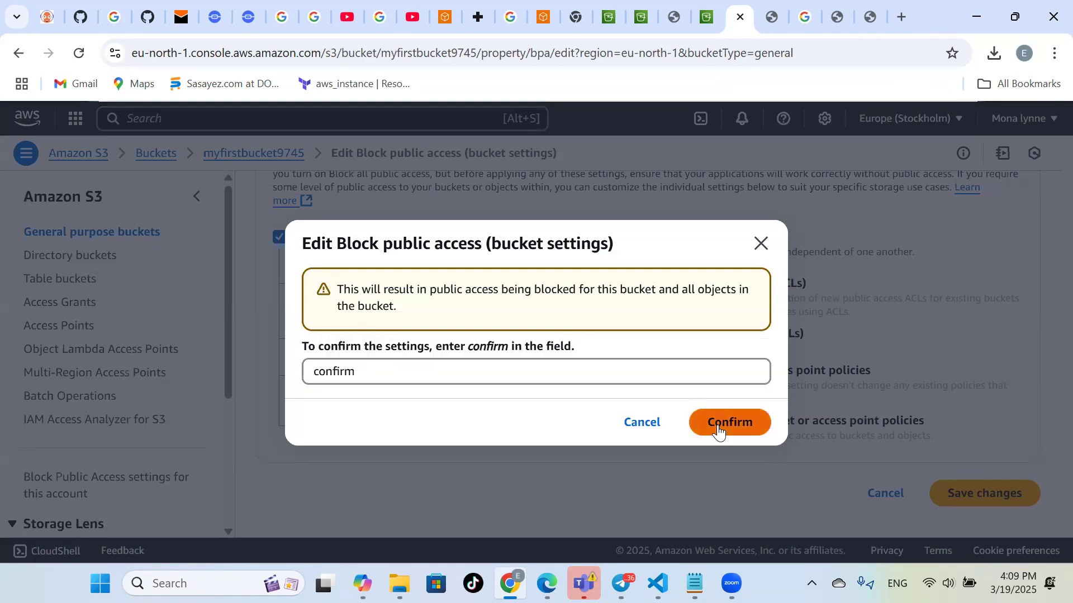
Delete the bucket policy of myfirstbucket9745, approving it with the word "delete", and return to the bucket's objects list
{"action": "scroll", "coordinate": [718, 425], "scroll_direction": "down", "scroll_amount": 5}
{"action": "scroll", "coordinate": [719, 426], "scroll_direction": "down", "scroll_amount": 6}
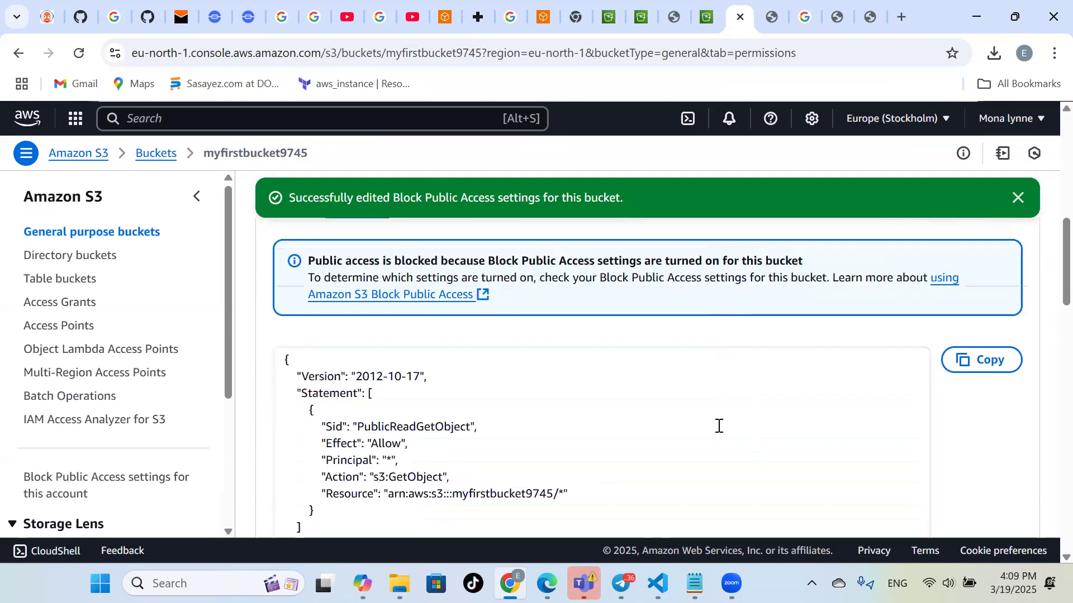
{"action": "scroll", "coordinate": [719, 426], "scroll_direction": "up", "scroll_amount": 3}
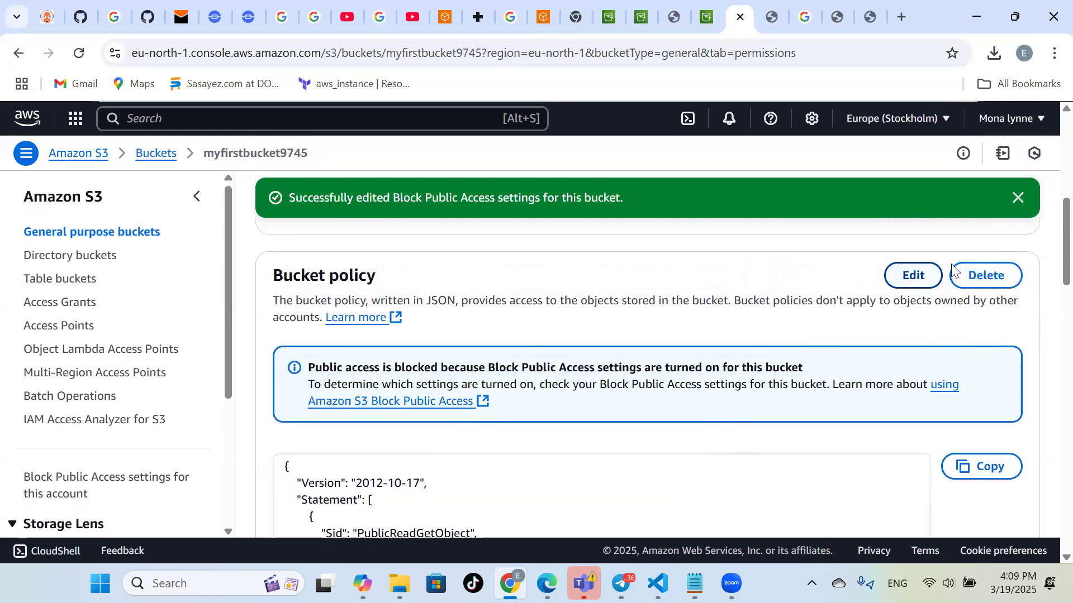
{"action": "left_click", "coordinate": [1009, 280]}
{"action": "left_click", "coordinate": [418, 373]}
{"action": "type", "text": "delete"}
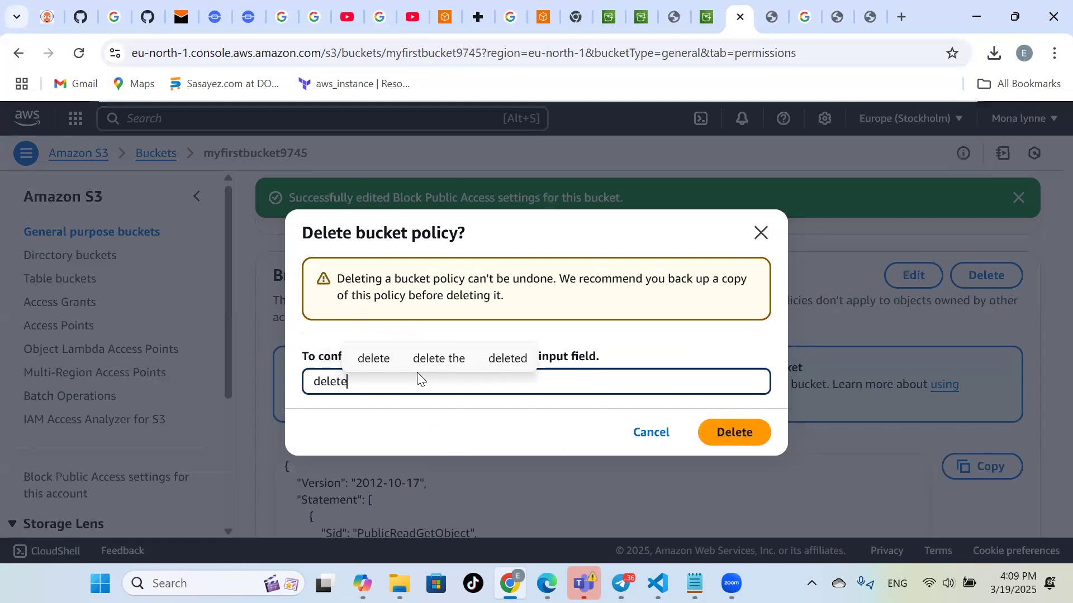
{"action": "left_click", "coordinate": [703, 434]}
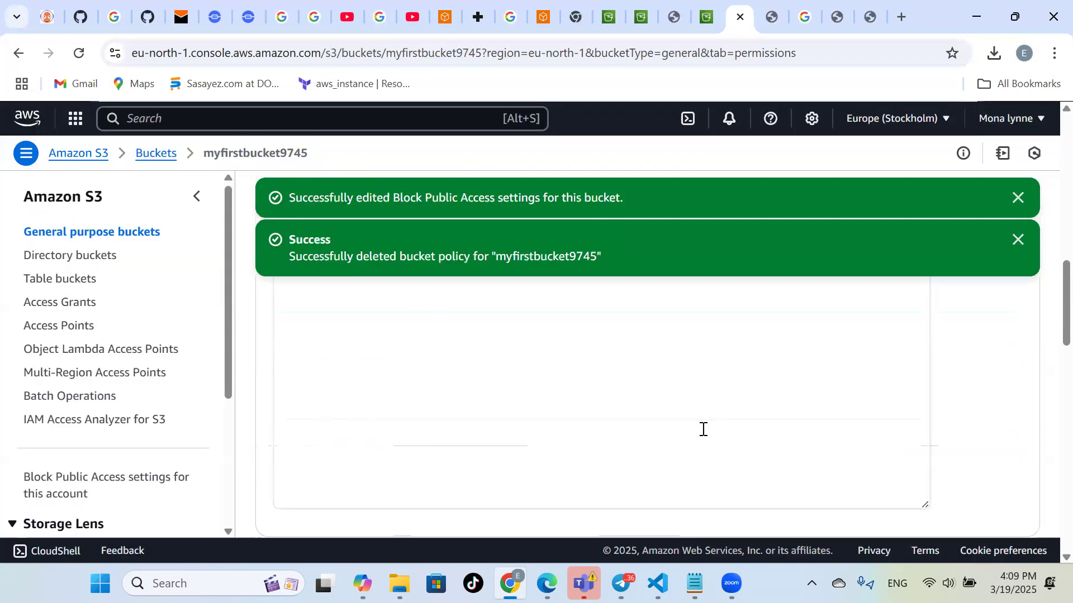
{"action": "scroll", "coordinate": [703, 429], "scroll_direction": "up", "scroll_amount": 6}
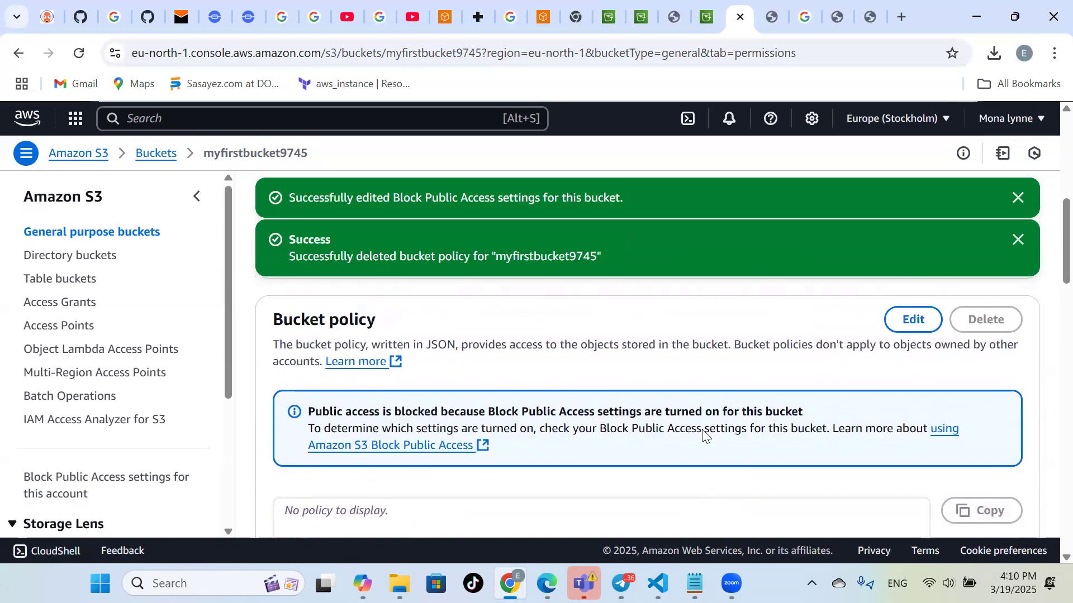
{"action": "scroll", "coordinate": [703, 436], "scroll_direction": "up", "scroll_amount": 3}
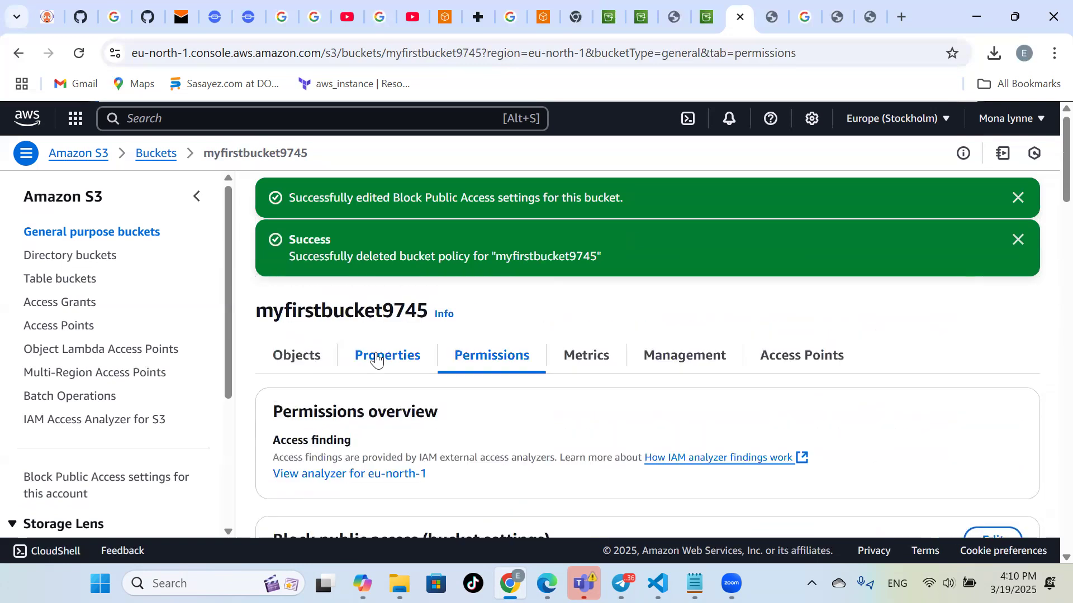
{"action": "left_click", "coordinate": [288, 356]}
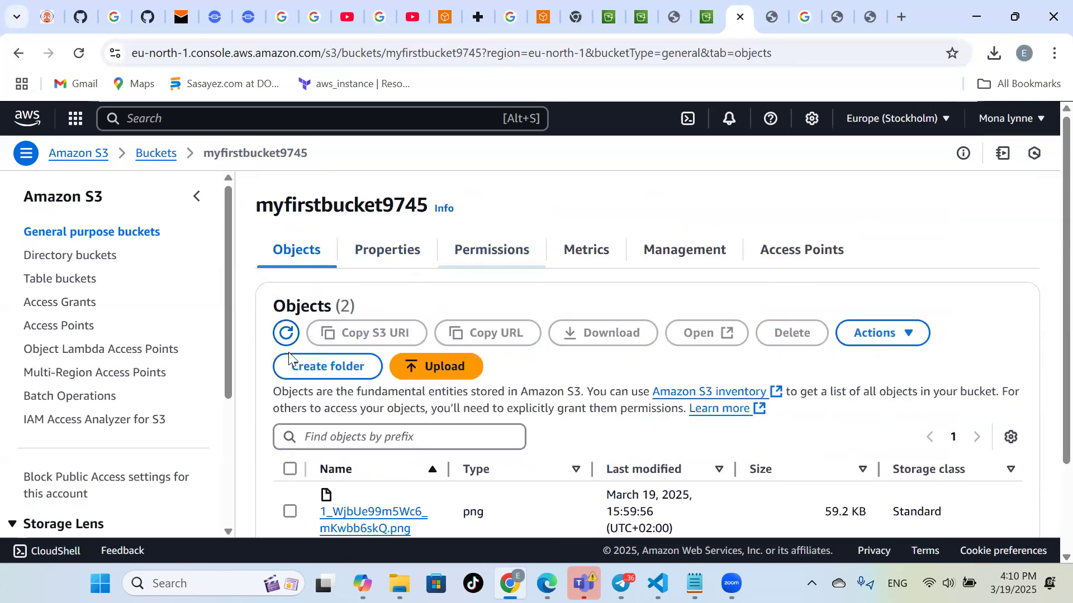
Reload the image's object URL in the open browser tabs to retest public access, and return to the bucket's objects list
{"action": "left_click", "coordinate": [840, 12]}
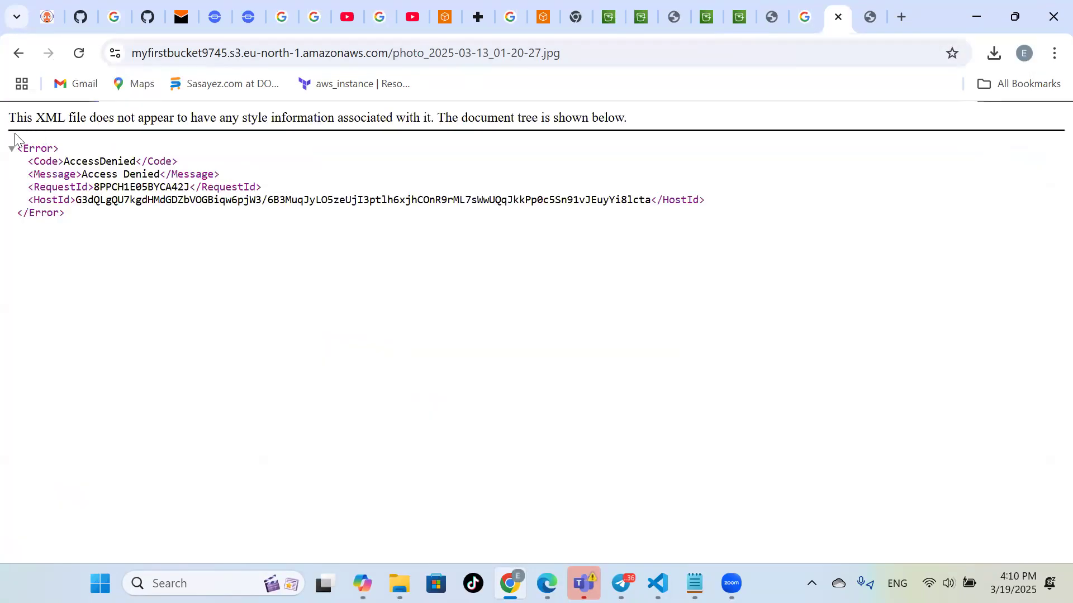
{"action": "left_click", "coordinate": [806, 17]}
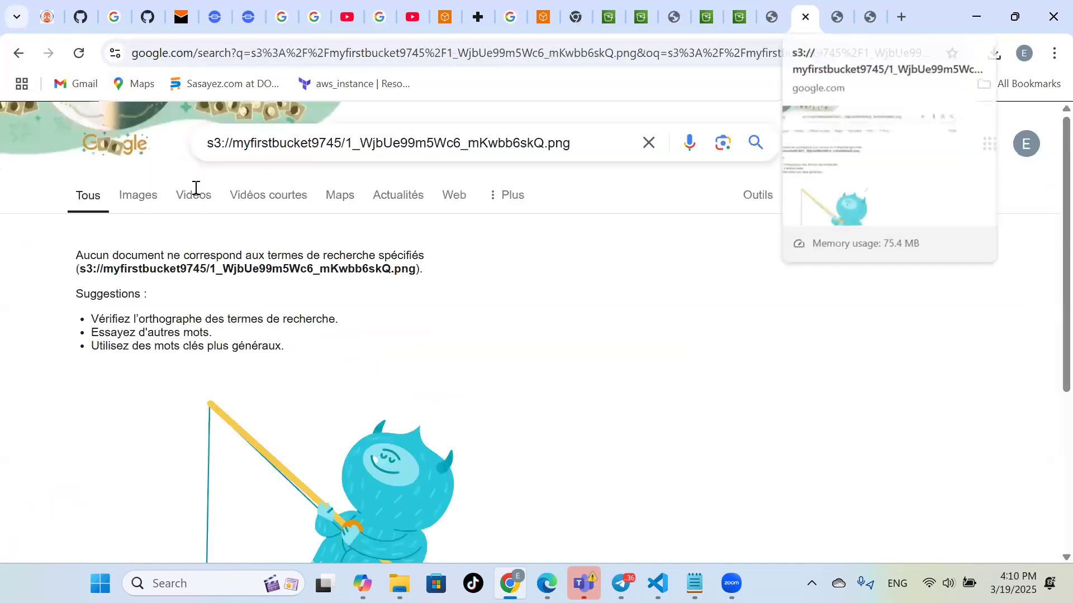
{"action": "left_click", "coordinate": [865, 12]}
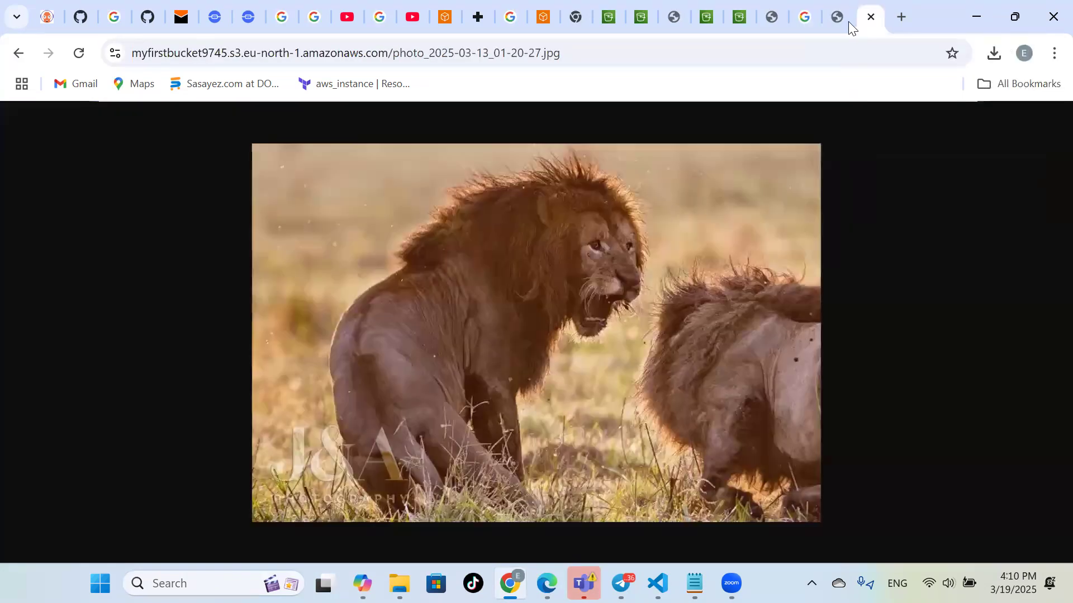
{"action": "left_click", "coordinate": [79, 53]}
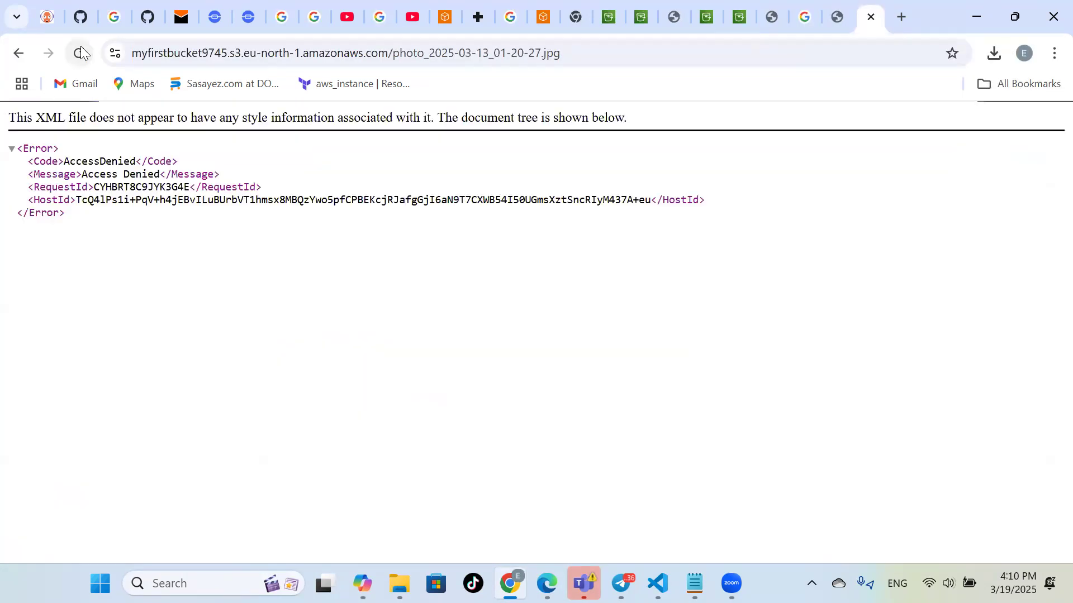
{"action": "left_click", "coordinate": [729, 3]}
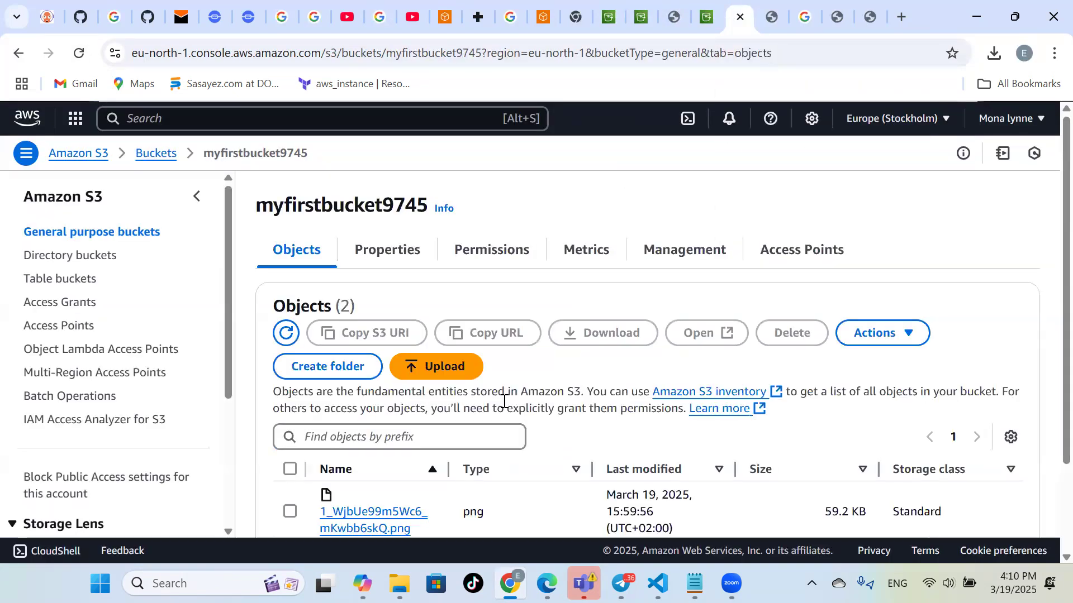
Open the details of 1_WjbUe99m5Wc6_mKwbb6skQ.png and copy its object URL
{"action": "scroll", "coordinate": [504, 401], "scroll_direction": "down", "scroll_amount": 2}
{"action": "left_click", "coordinate": [389, 404]}
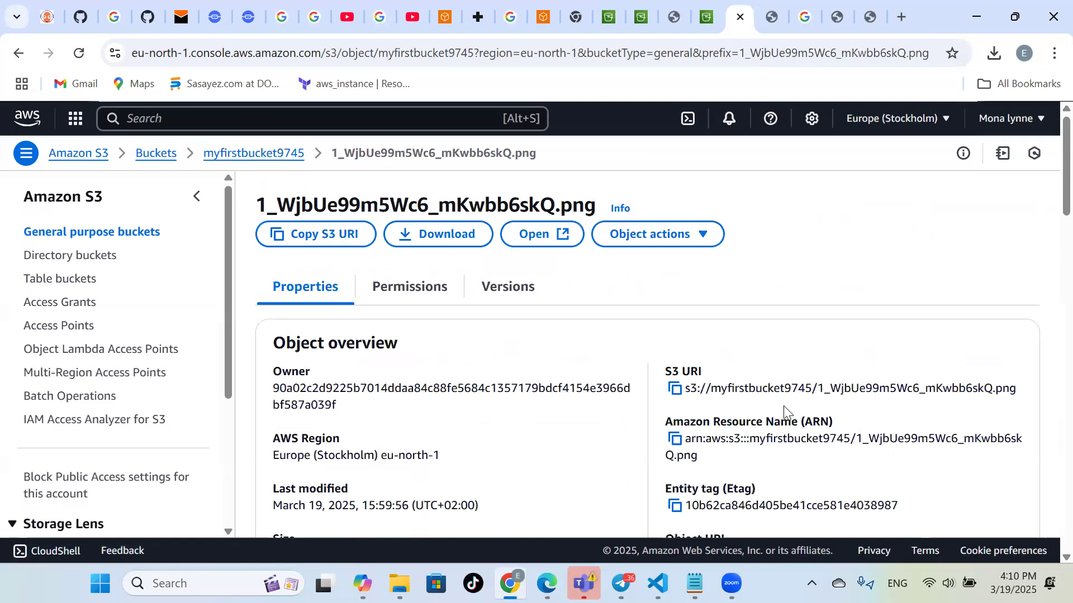
{"action": "scroll", "coordinate": [785, 412], "scroll_direction": "down", "scroll_amount": 3}
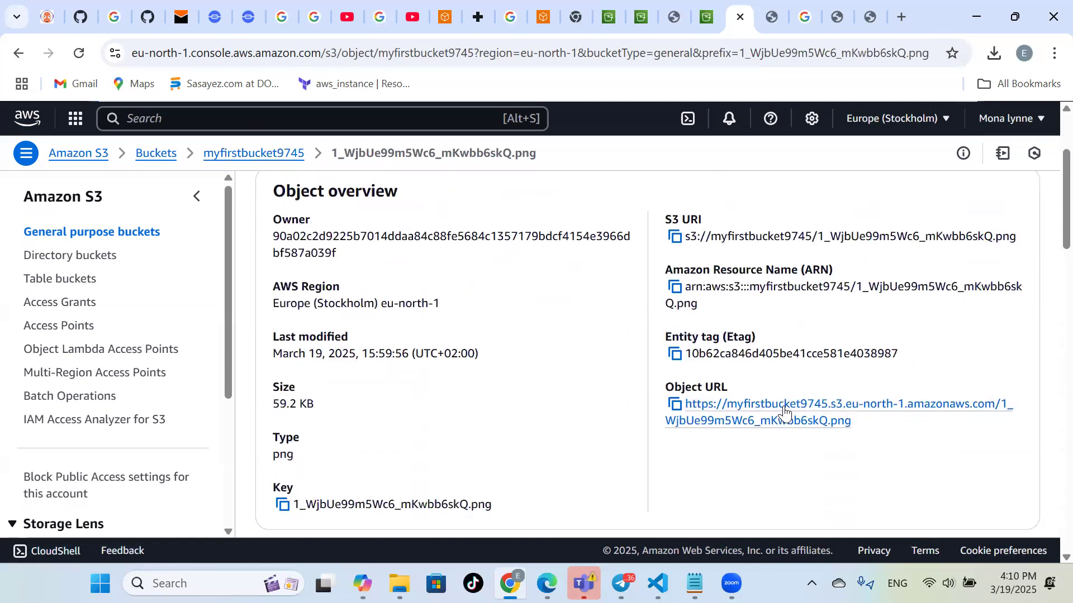
{"action": "left_click", "coordinate": [675, 404]}
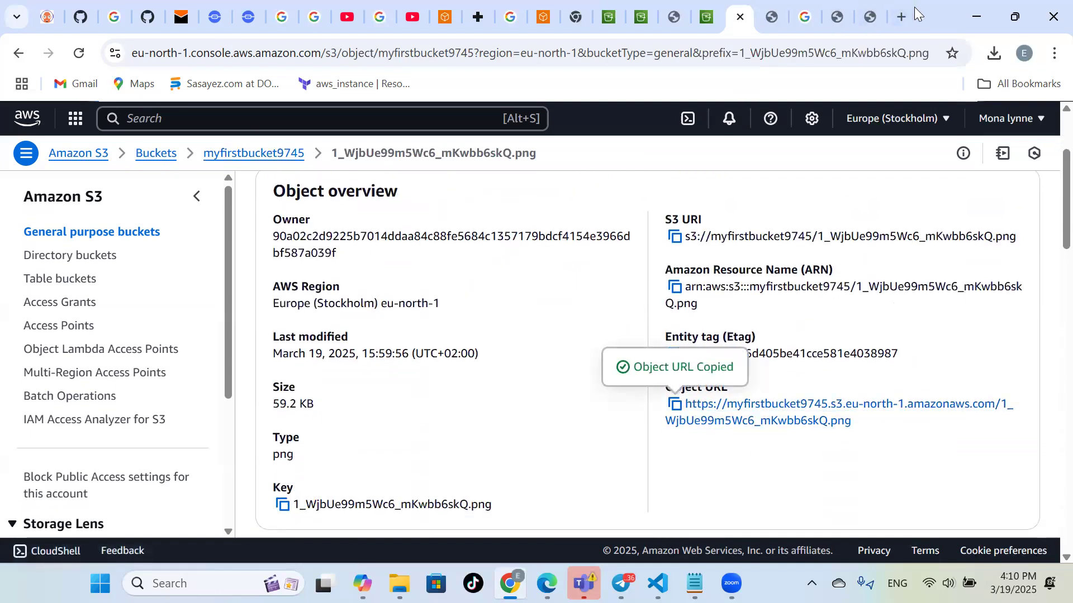
Load the copied object URL in a new browser tab to test public access, and return to the image's details in S3
{"action": "left_click", "coordinate": [904, 17]}
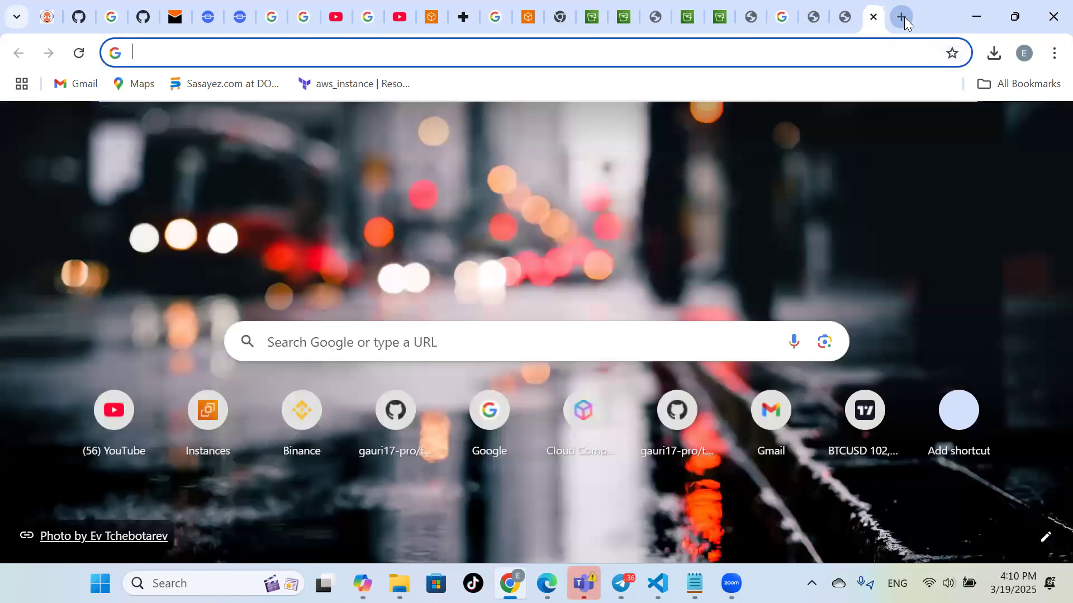
{"action": "key", "text": "ctrl+v"}
{"action": "key", "text": "Return"}
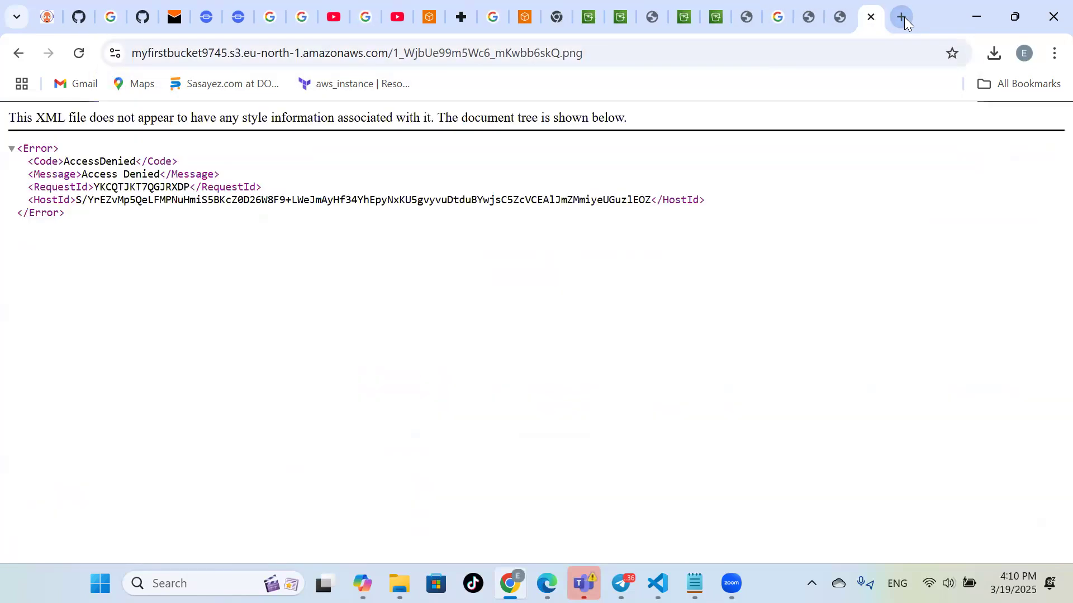
{"action": "left_click", "coordinate": [716, 17]}
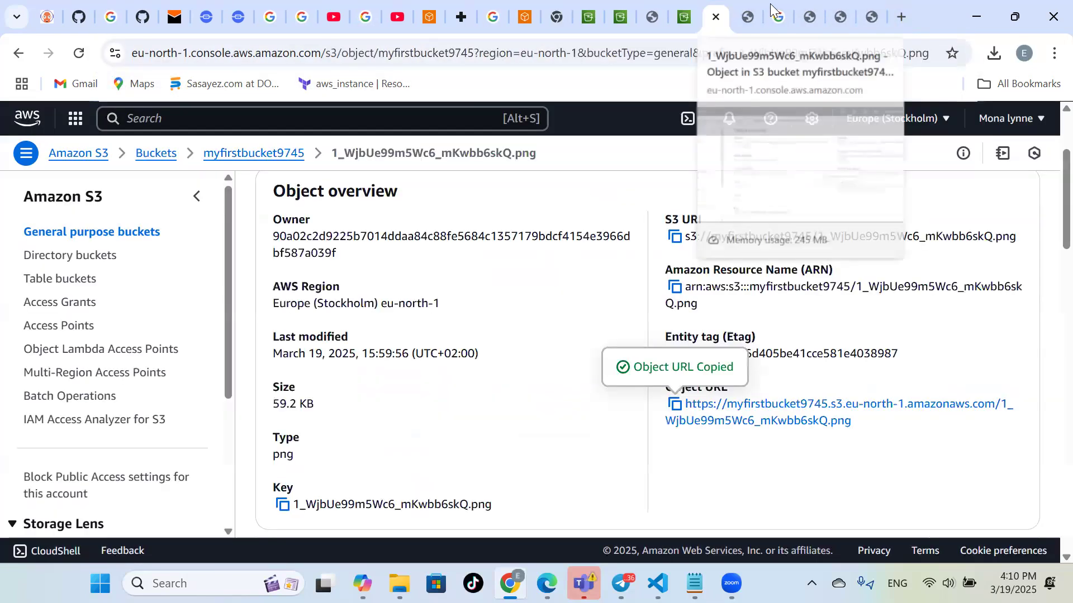